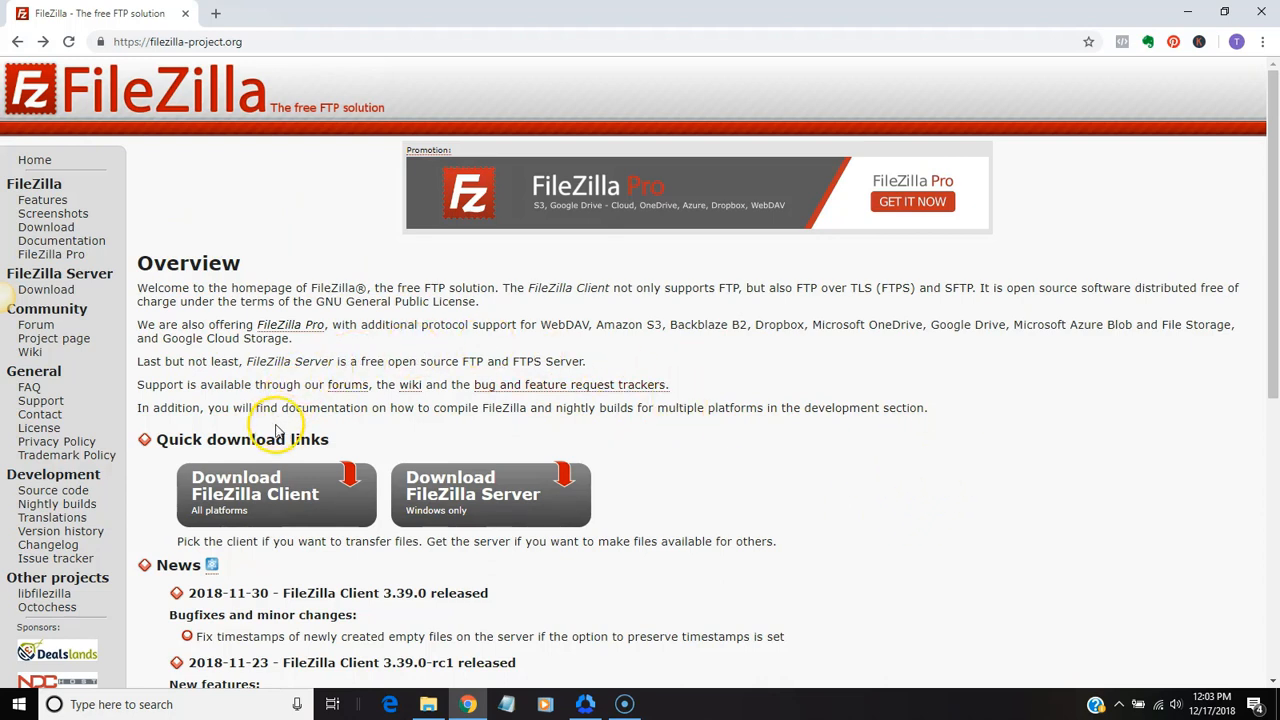
Show the additional FileZilla Client download options and try to download FileZilla_3.39.0_win64-setup.exe.
left_click(290, 494)
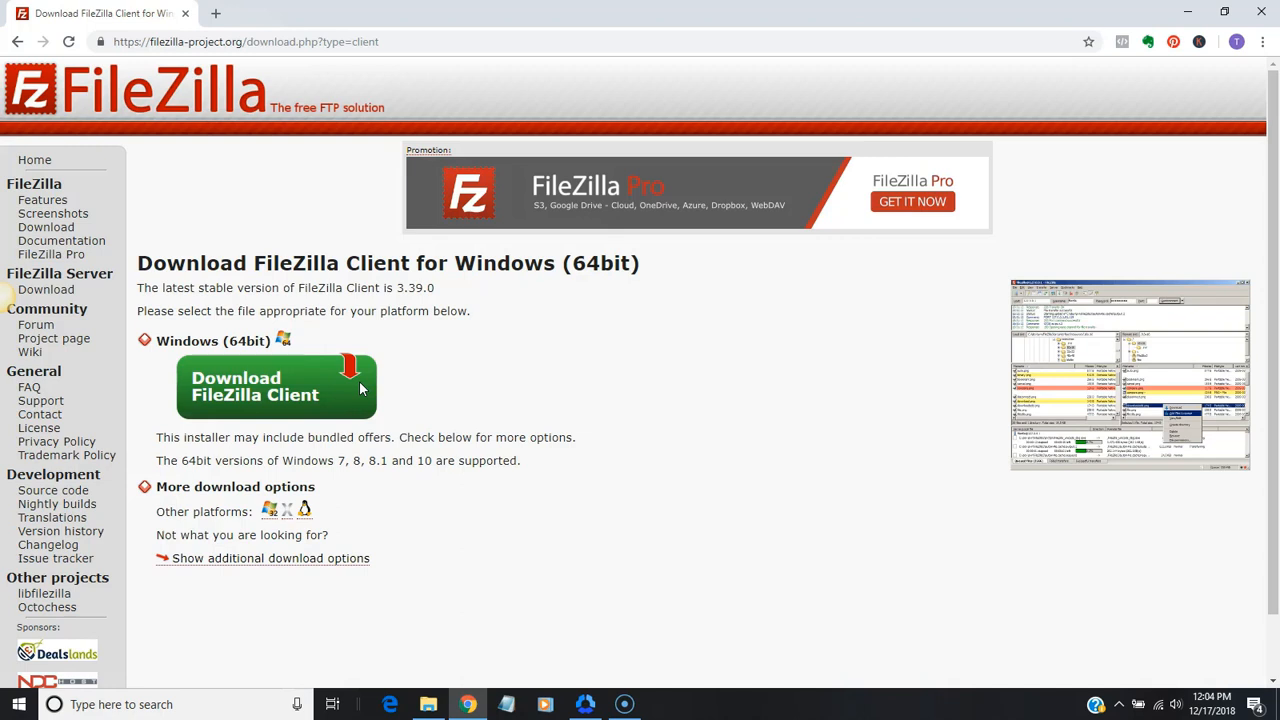
left_click(328, 567)
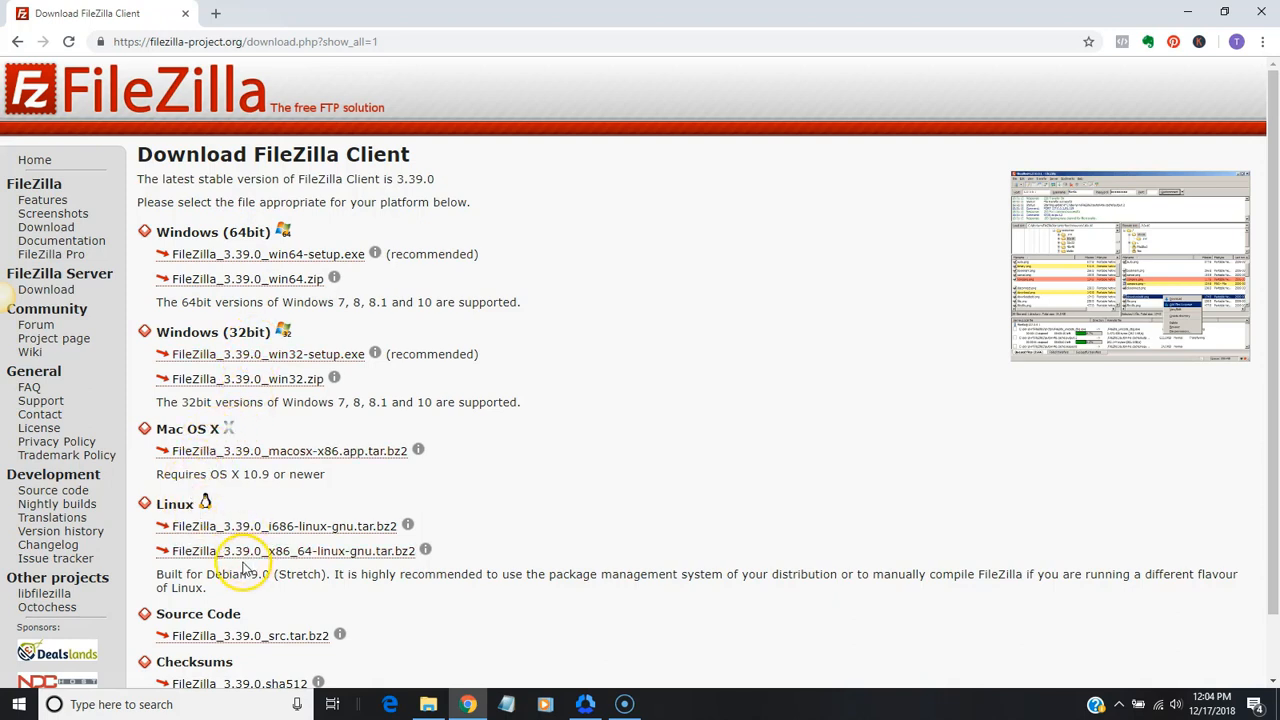
left_click(315, 256)
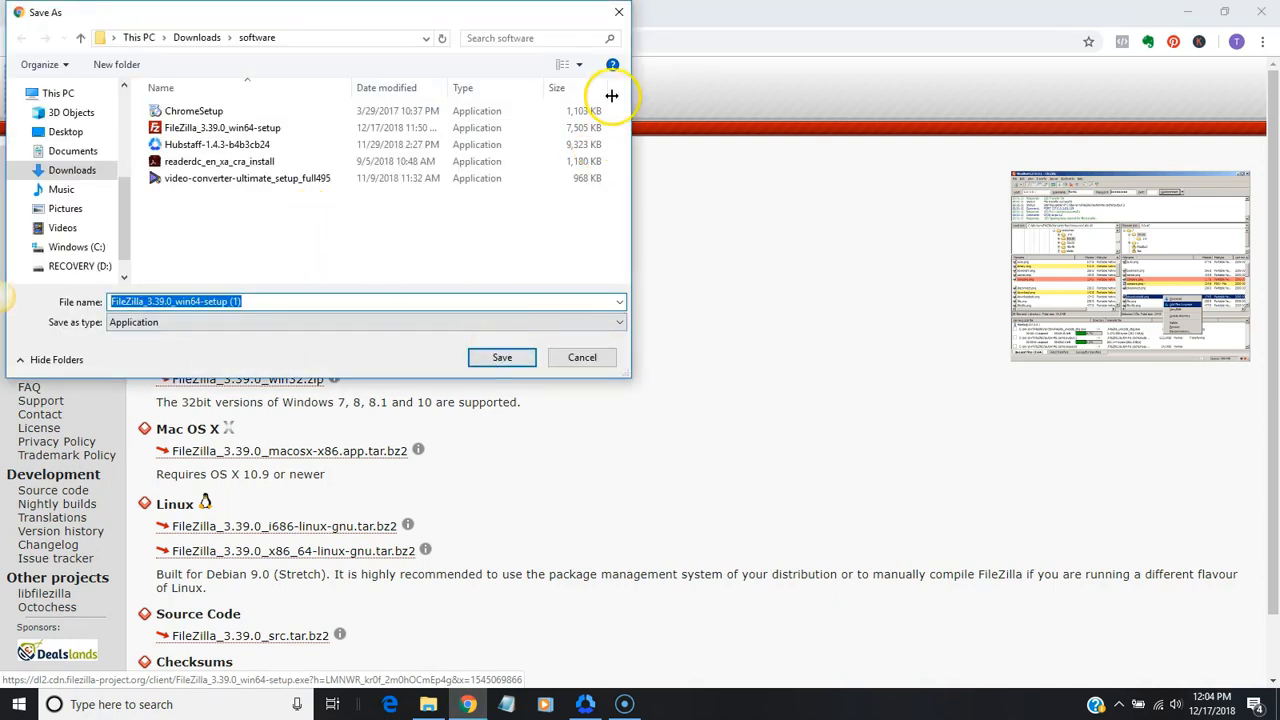
left_click(620, 12)
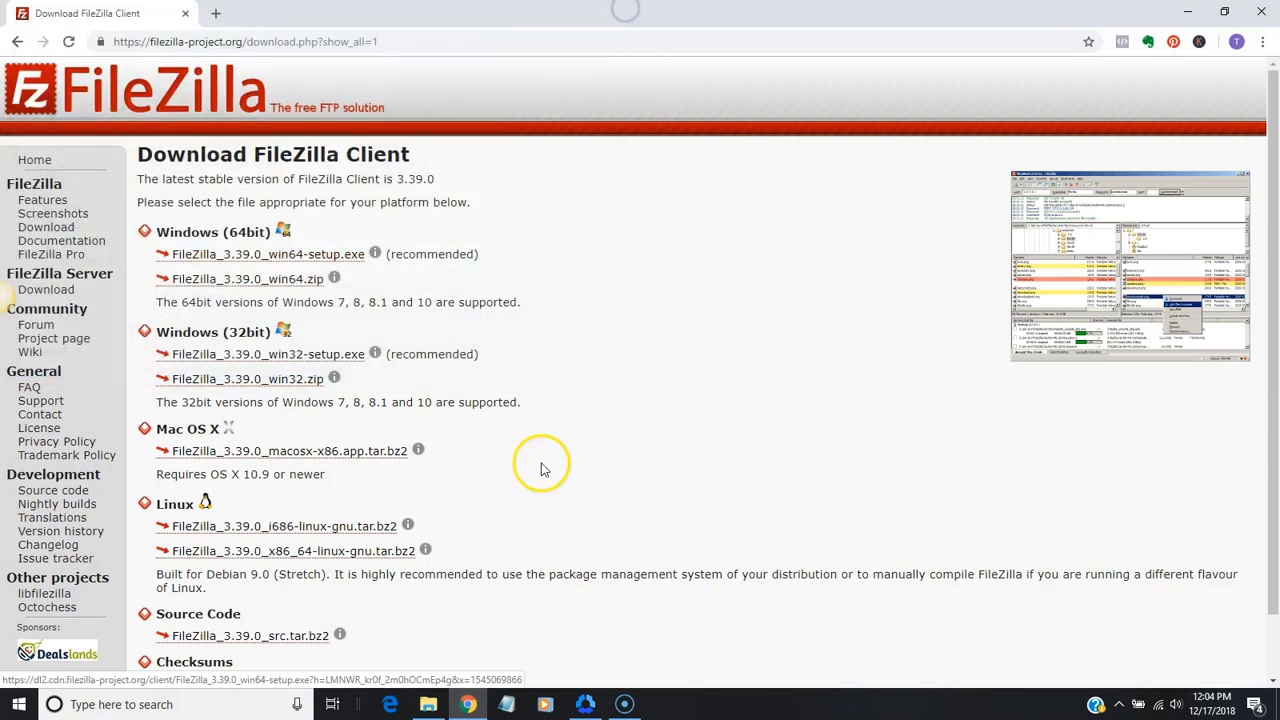
Switch to FileZilla, dismiss its welcome message and maximize the program window.
left_click(432, 704)
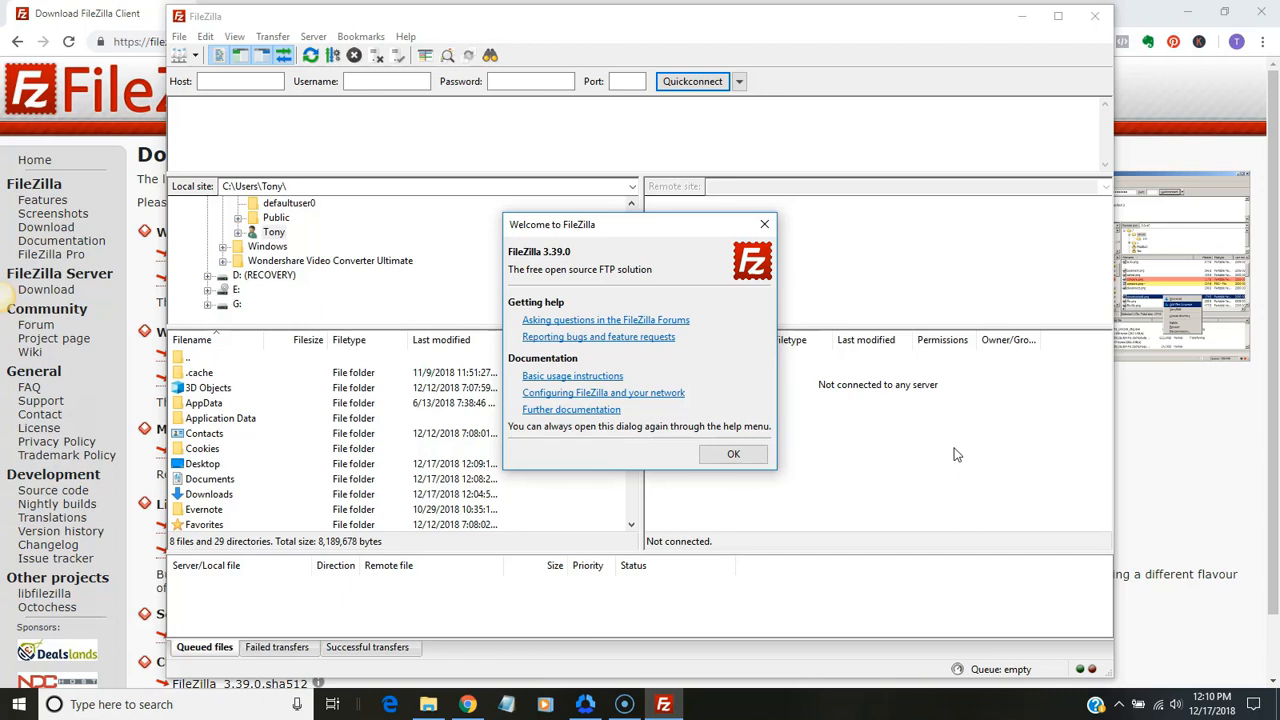
left_click(733, 456)
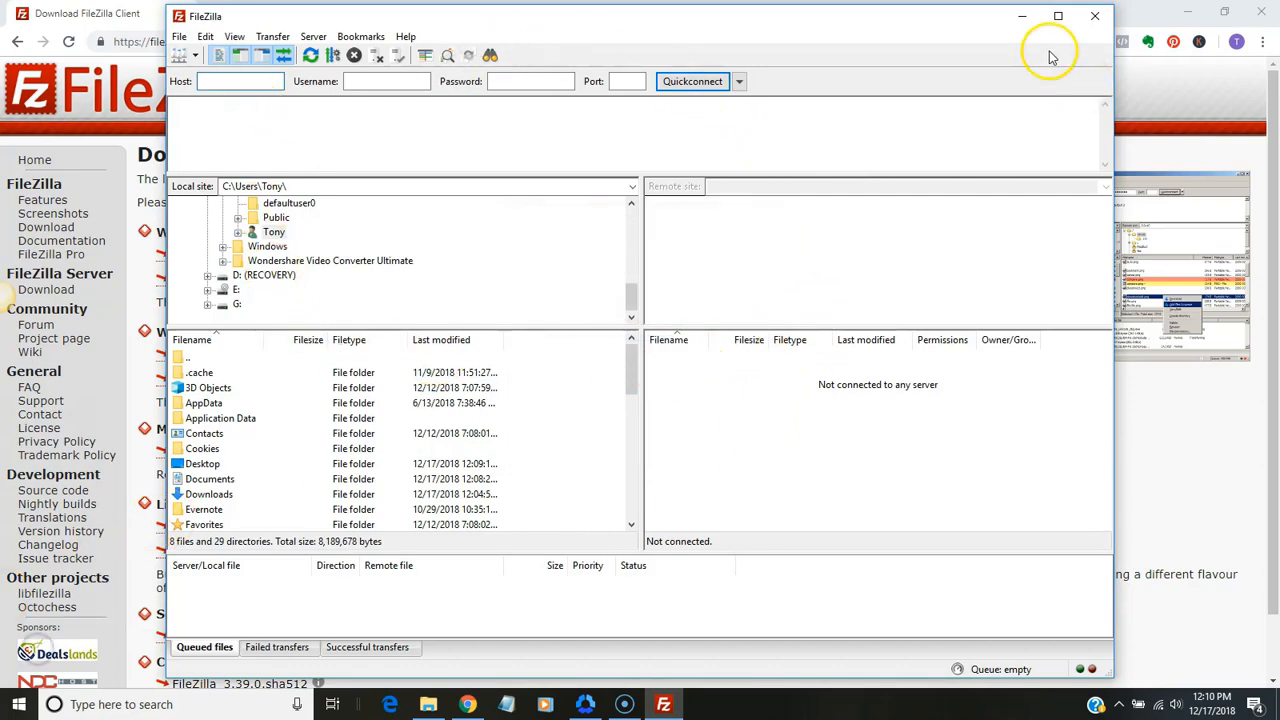
left_click(1058, 16)
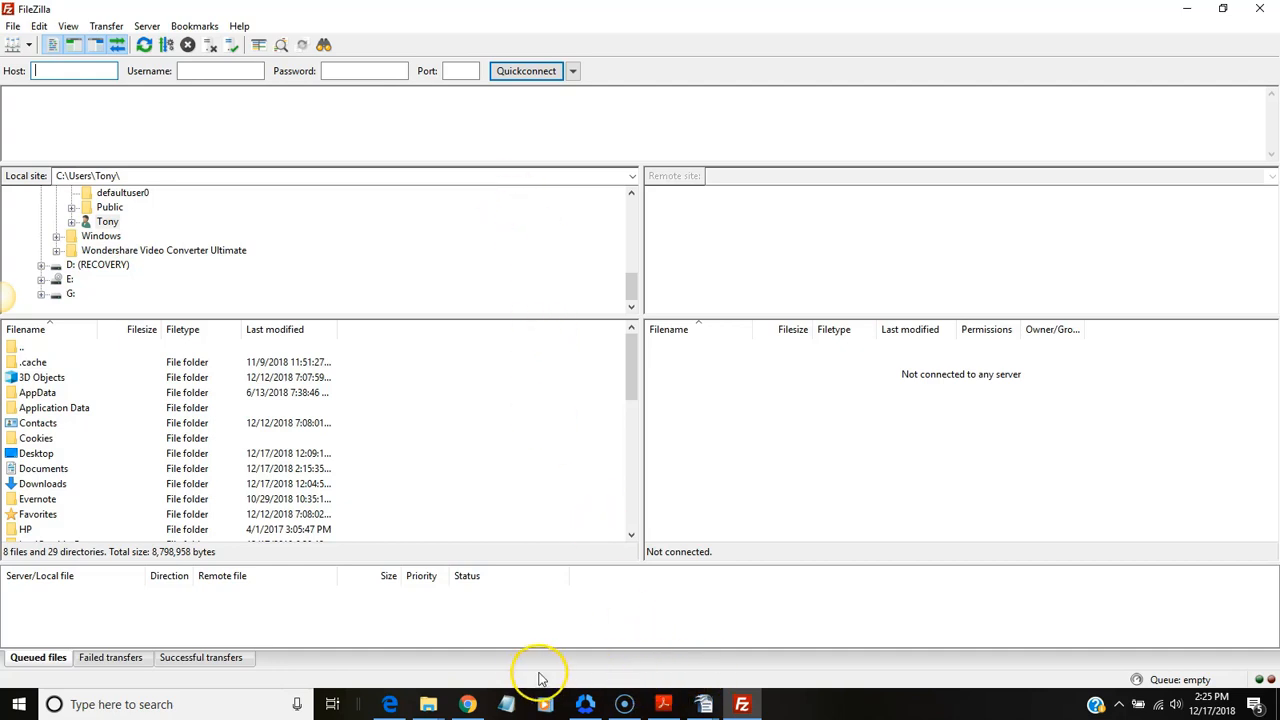
Switch to Chrome and look through the getting started tutorials on the bitreveal.com website.
left_click(467, 704)
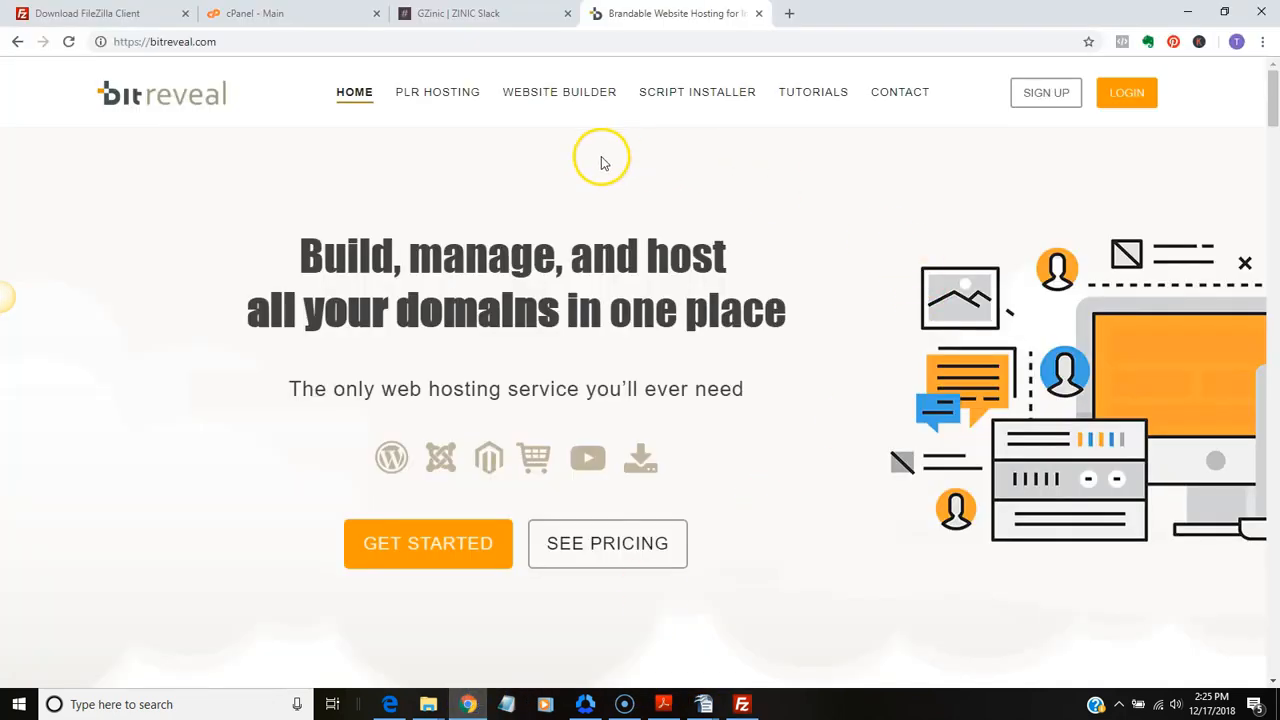
left_click(804, 97)
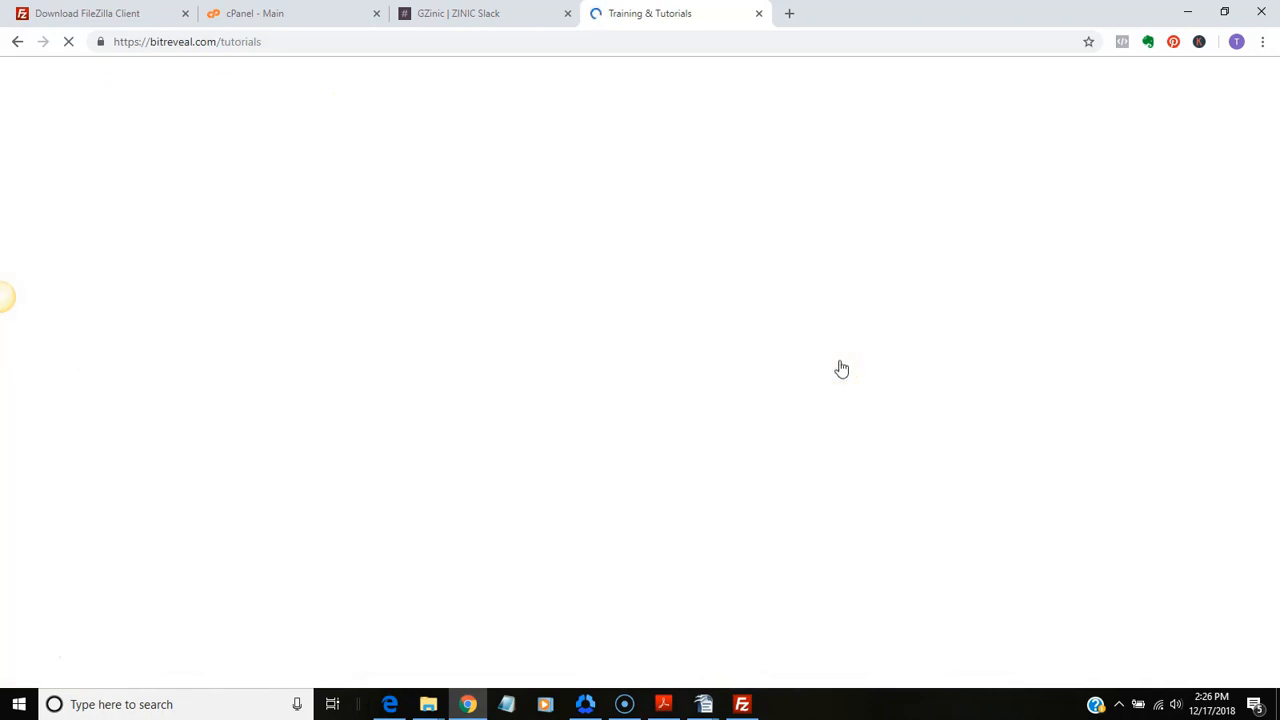
scroll(840, 366, "down", 4)
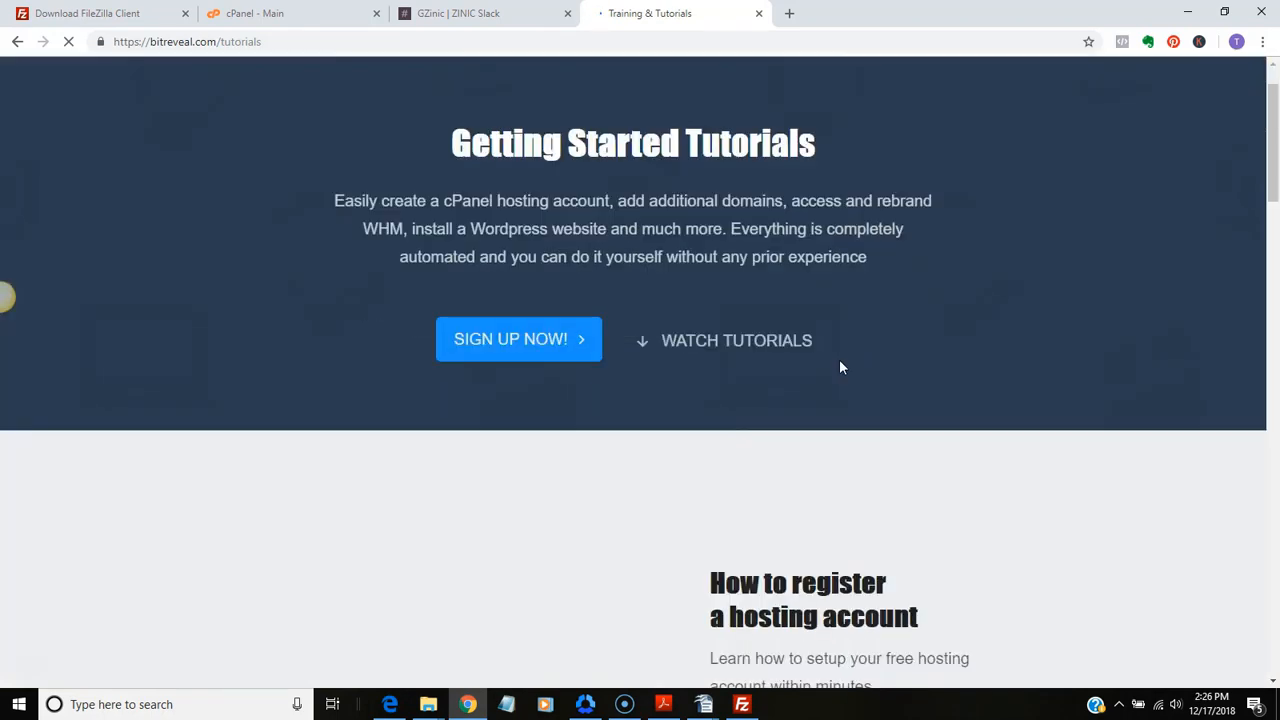
scroll(842, 368, "down", 2)
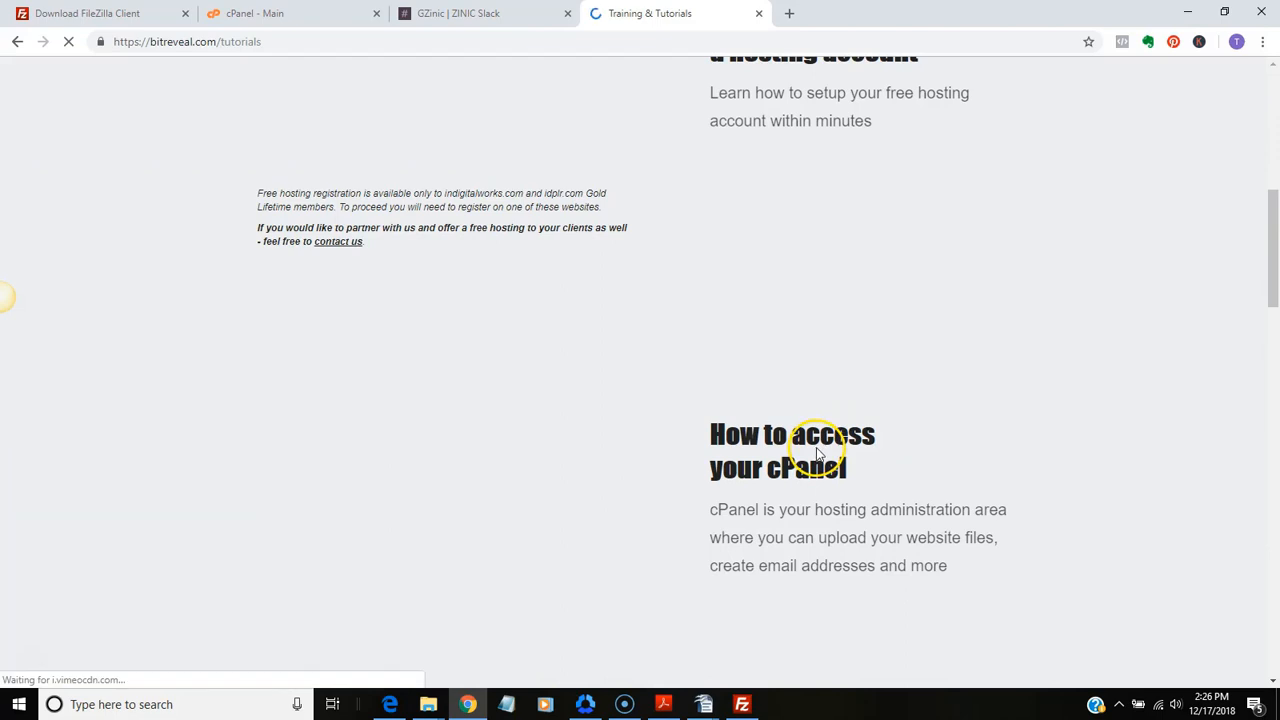
scroll(819, 452, "up", 1)
scroll(817, 451, "up", 2)
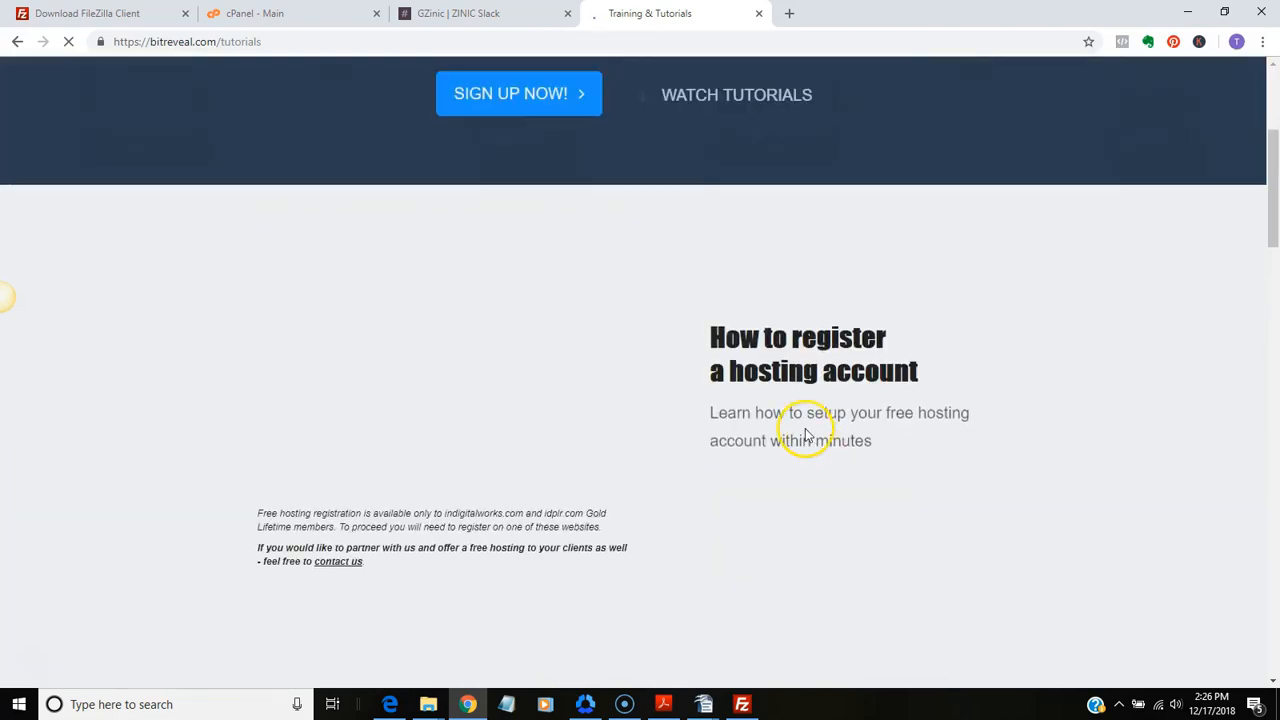
scroll(808, 436, "up", 3)
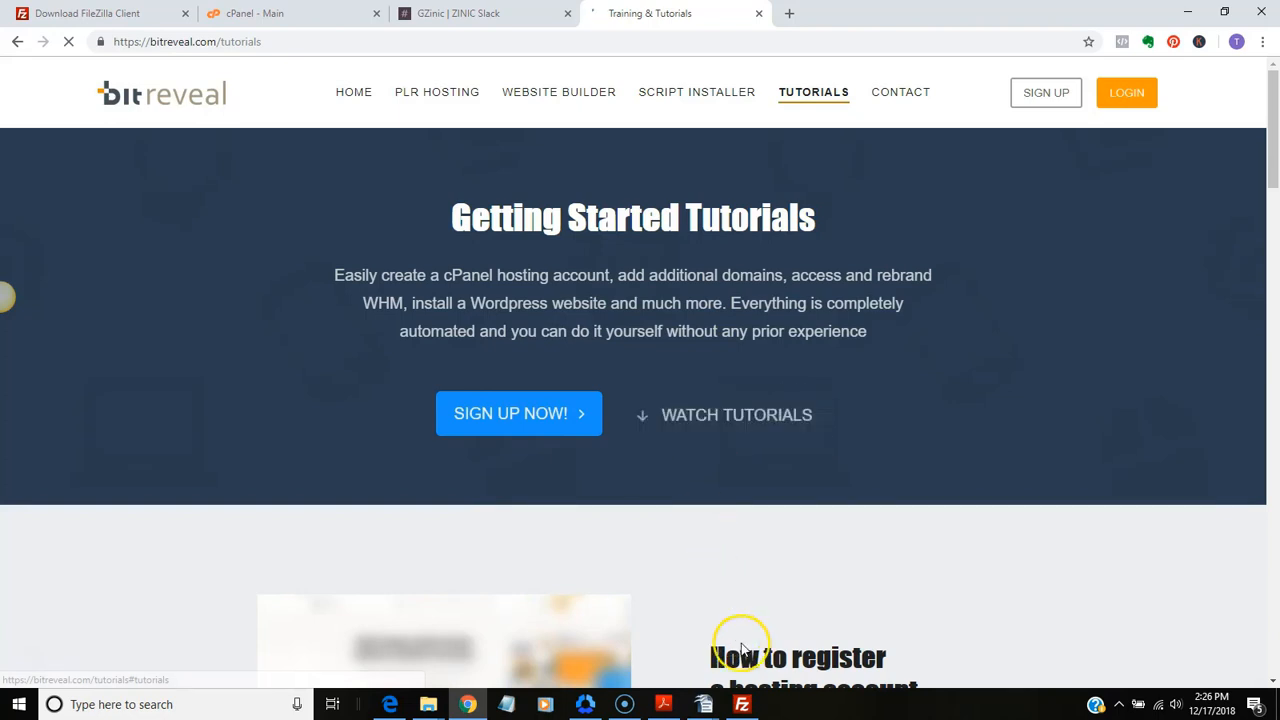
Switch to FileZilla and enter sftp://bitreveal.com as host, learndem as username and the account password.
left_click(742, 704)
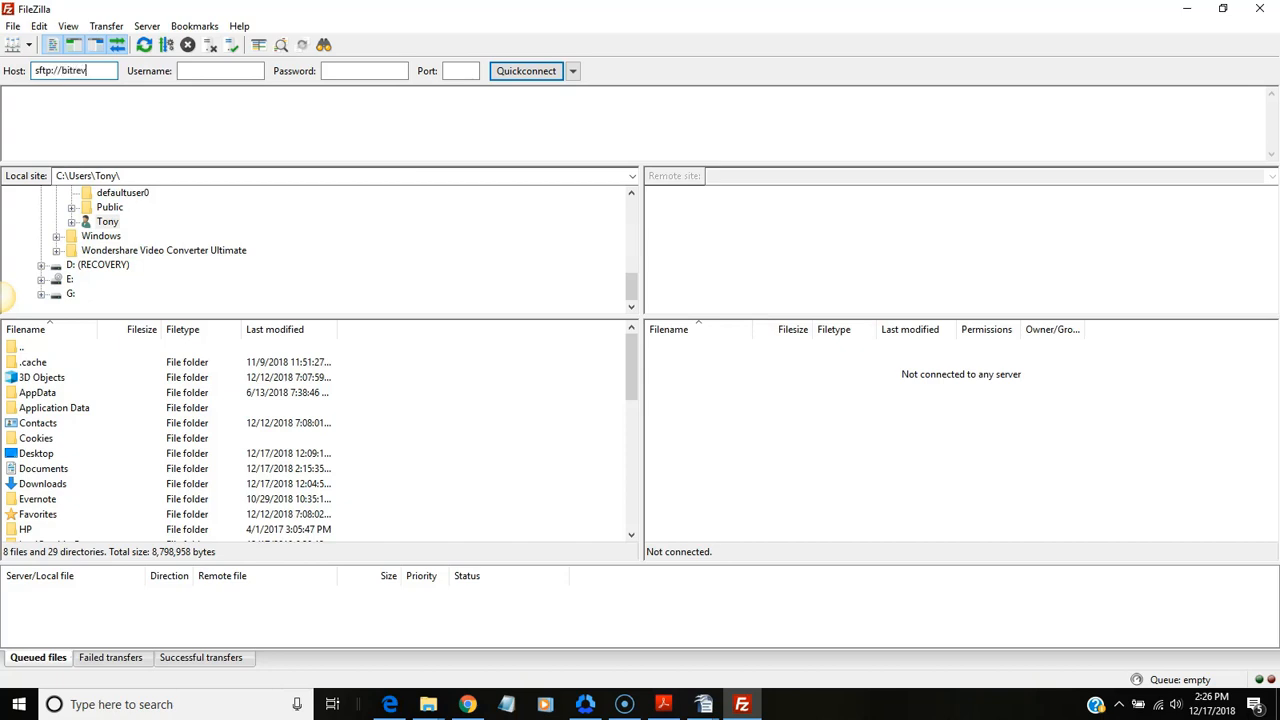
type("m")
key("Tab")
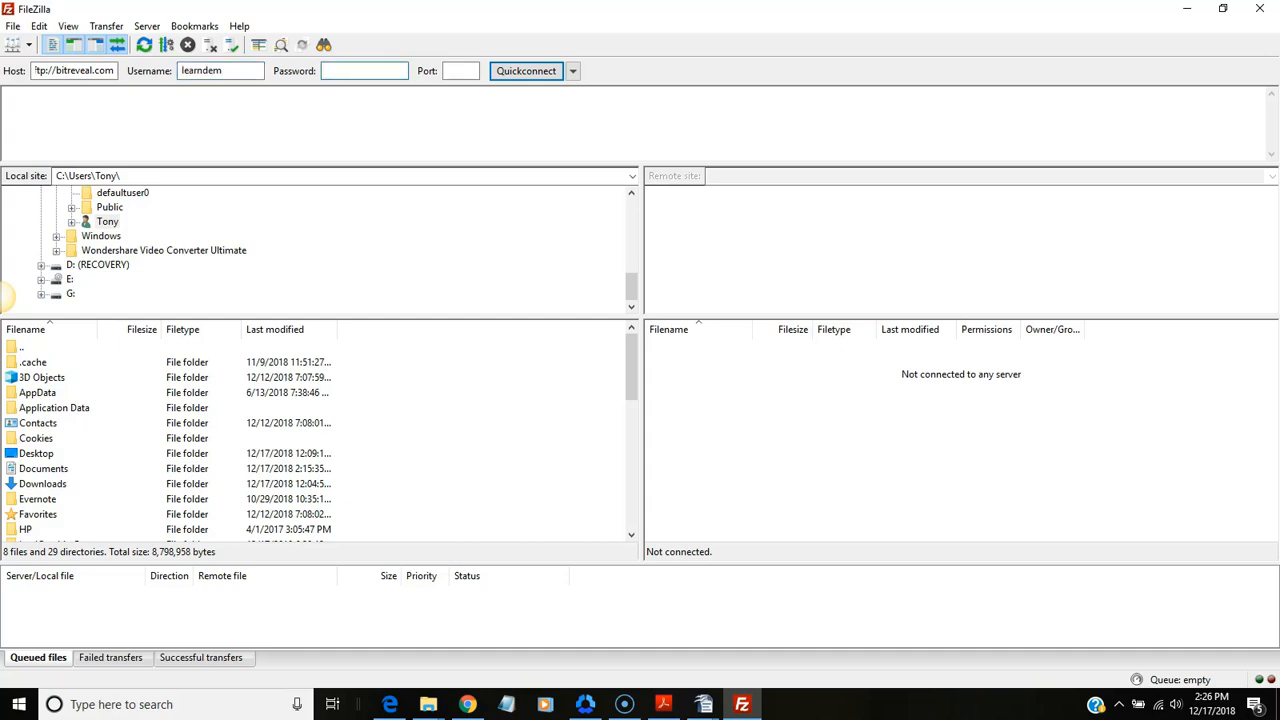
right_click(358, 71)
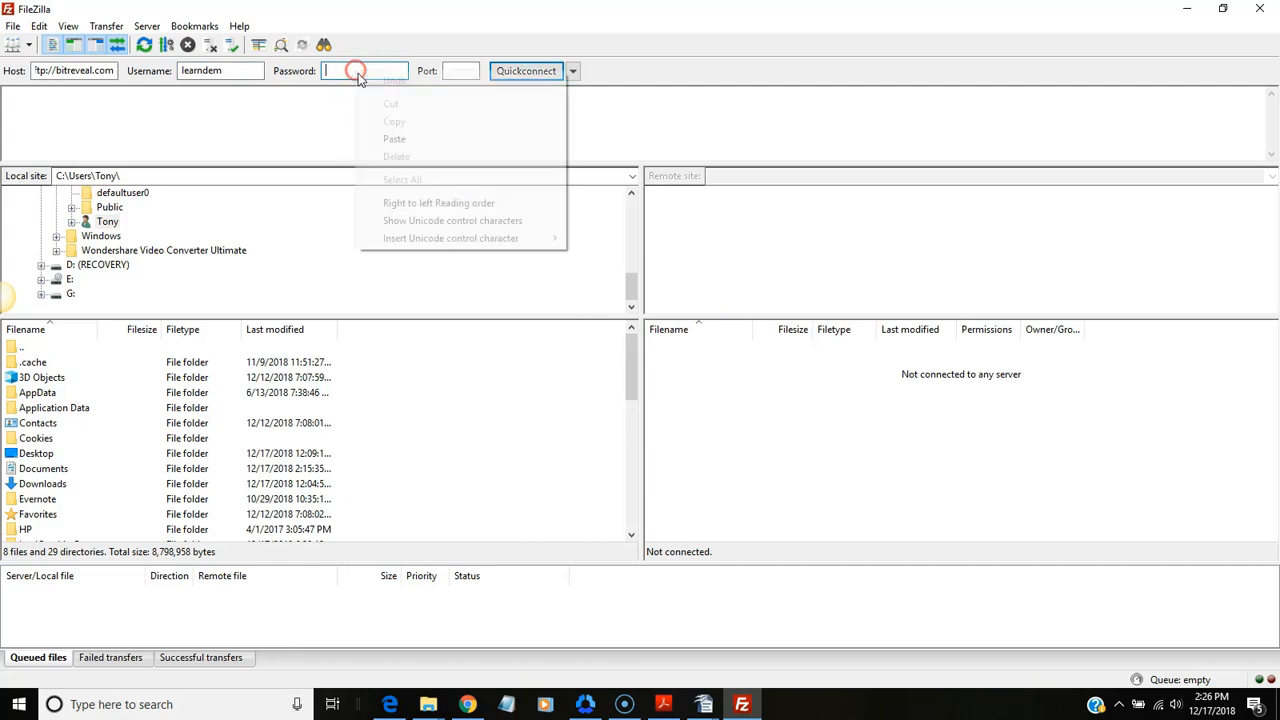
left_click(395, 151)
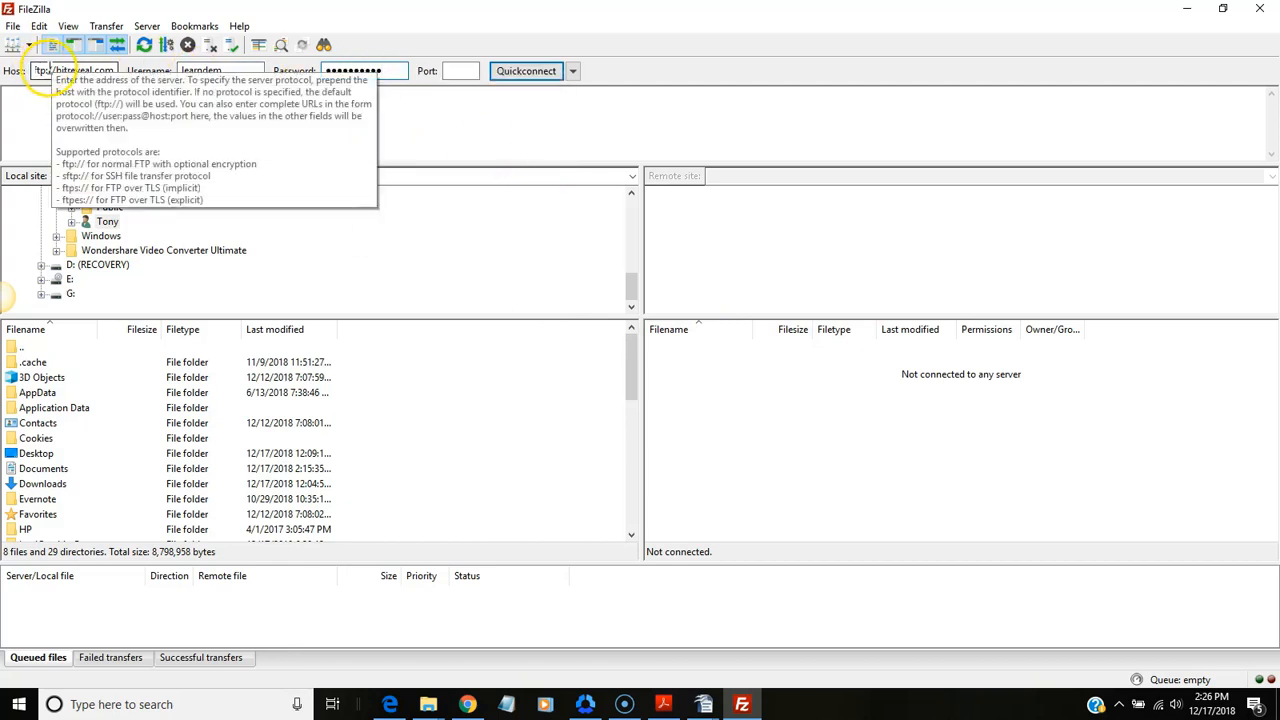
Connect to the server with the port left blank and trust its unknown host key for this connection.
left_click(464, 72)
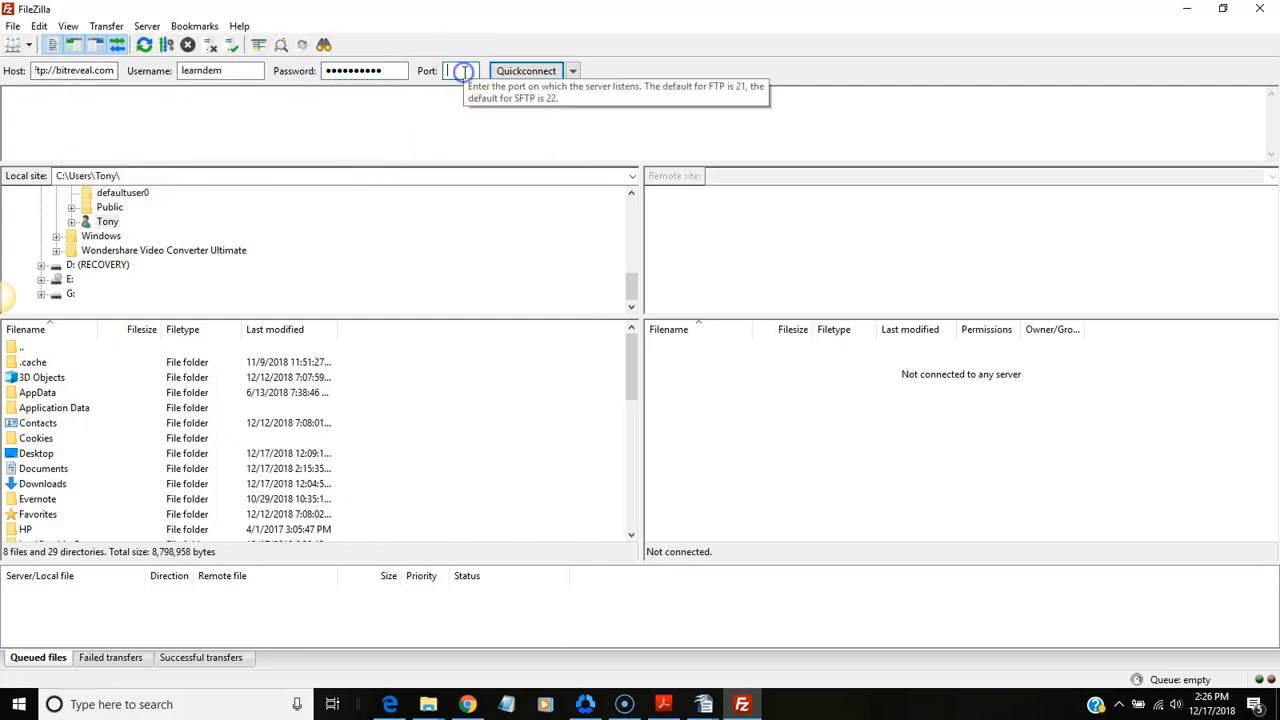
left_click(545, 74)
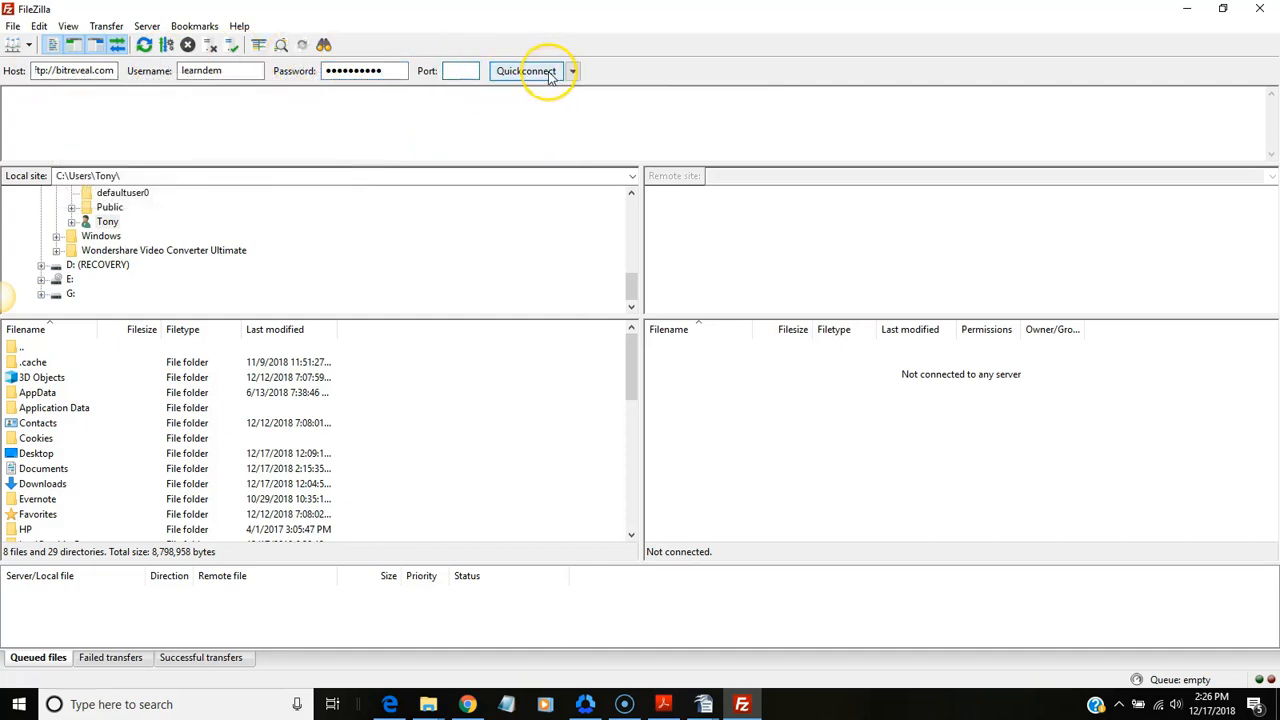
left_click(526, 70)
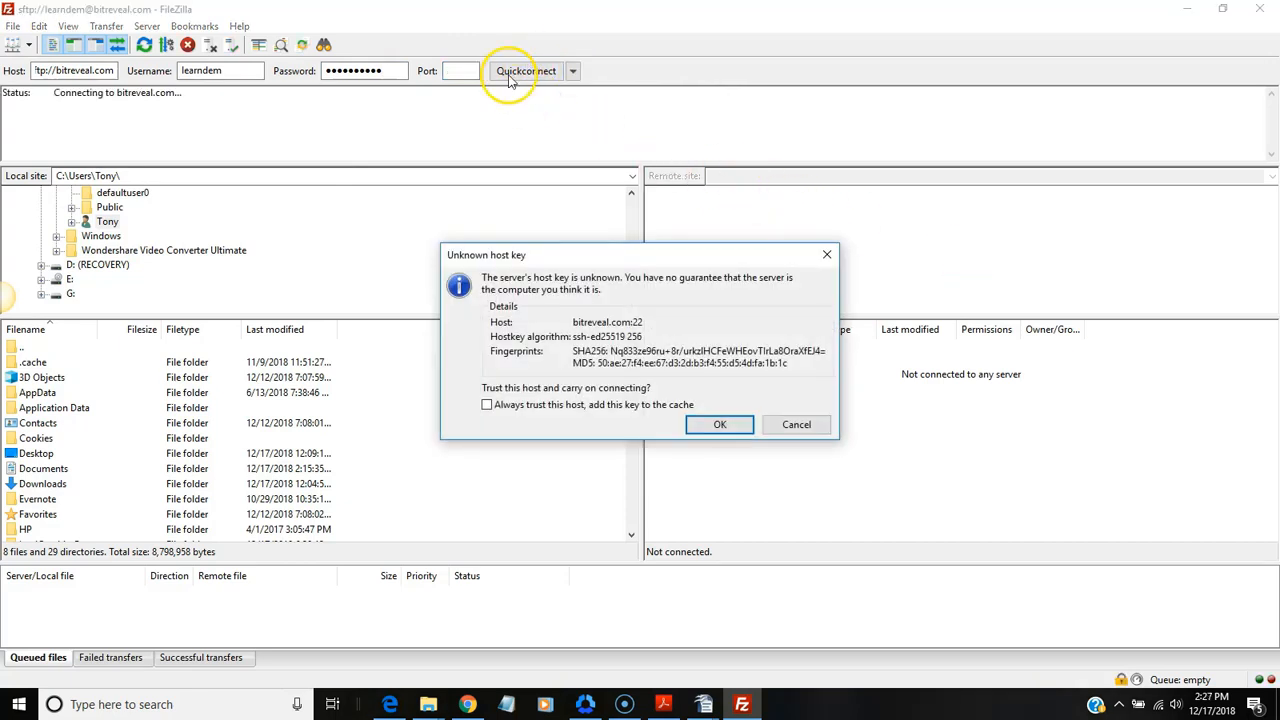
left_click(718, 424)
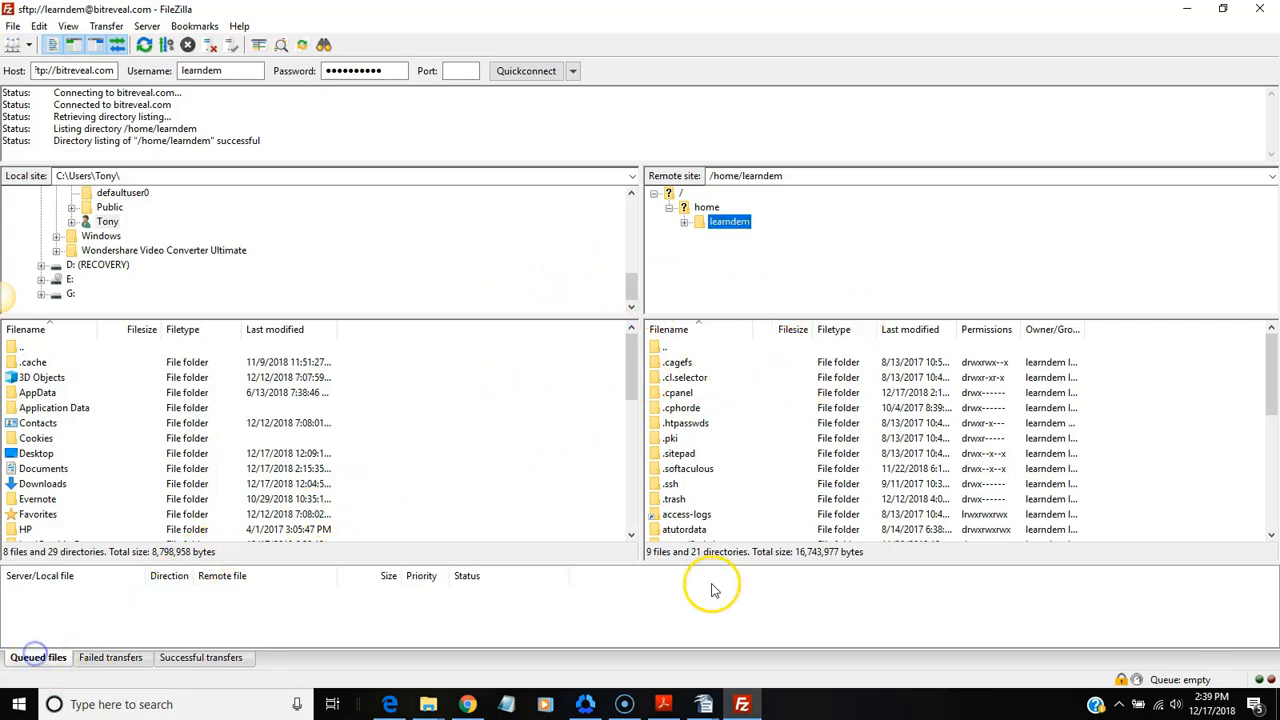
Switch to the Mobile Ecom Simplified folder in File Explorer and examine the Mobile-eCommerce-simplified archive and its squeeze folder.
left_click(430, 706)
left_click(366, 623)
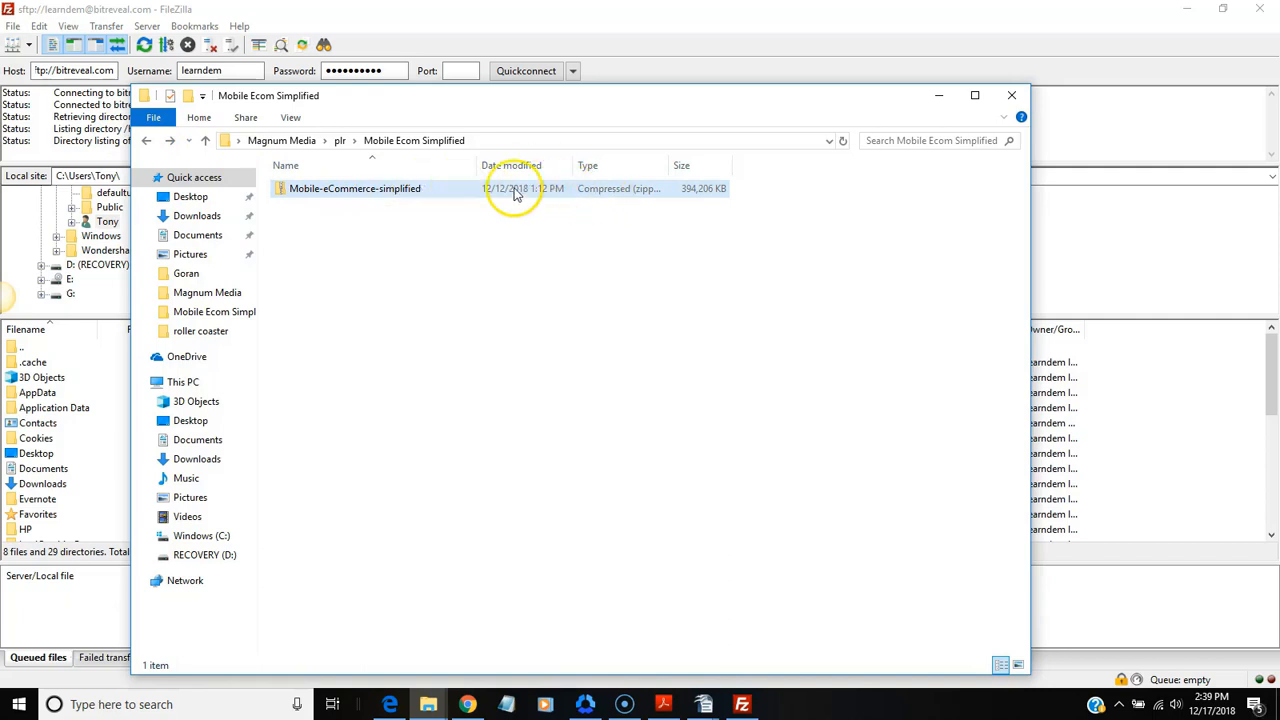
double_click(390, 191)
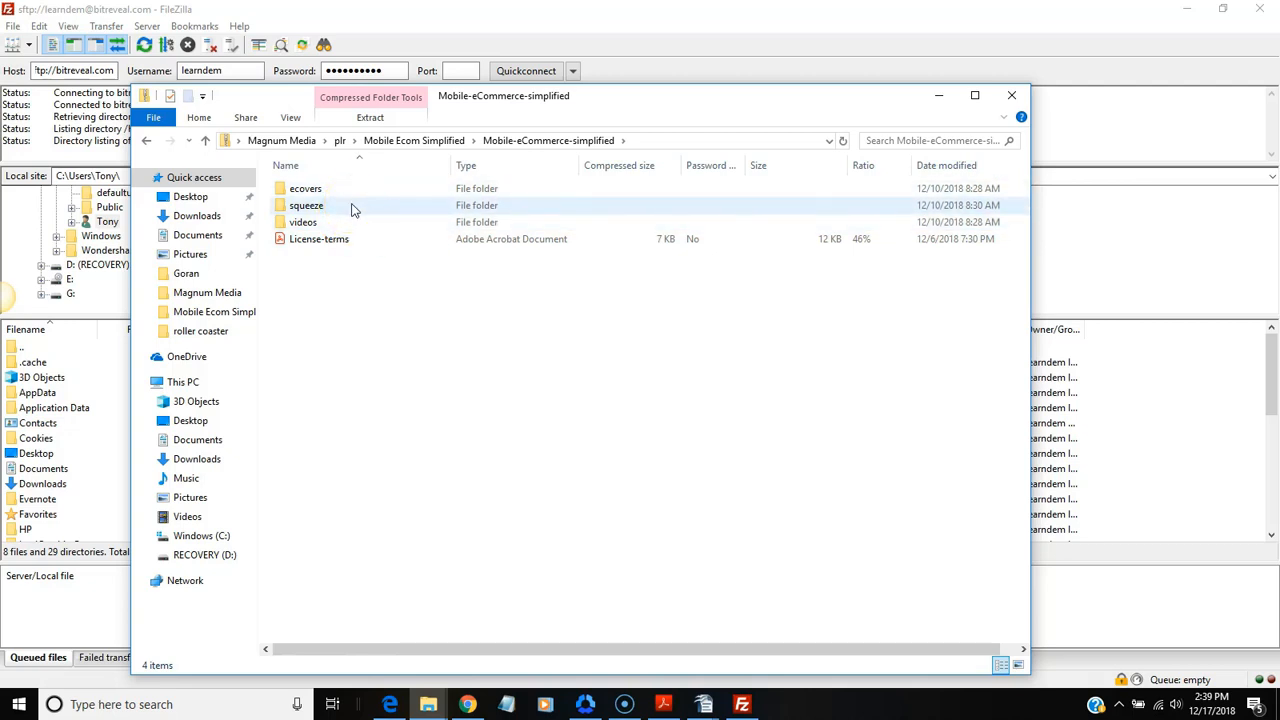
double_click(351, 206)
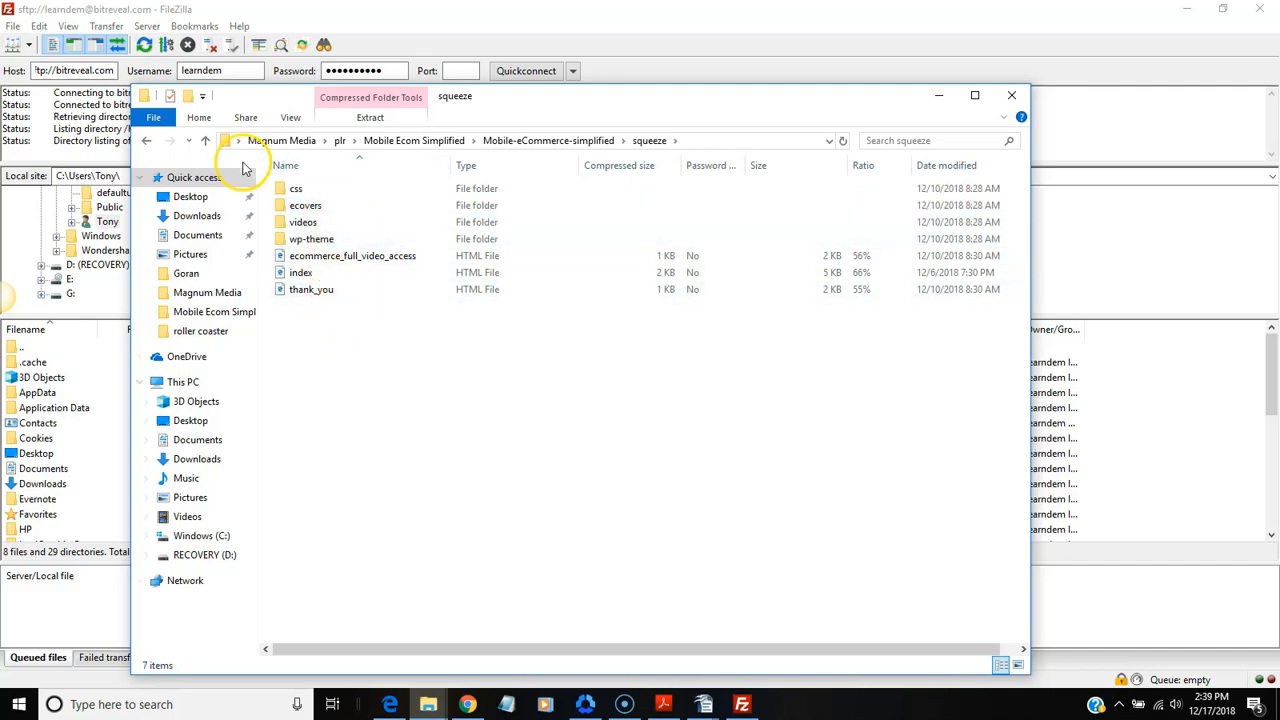
left_click(146, 142)
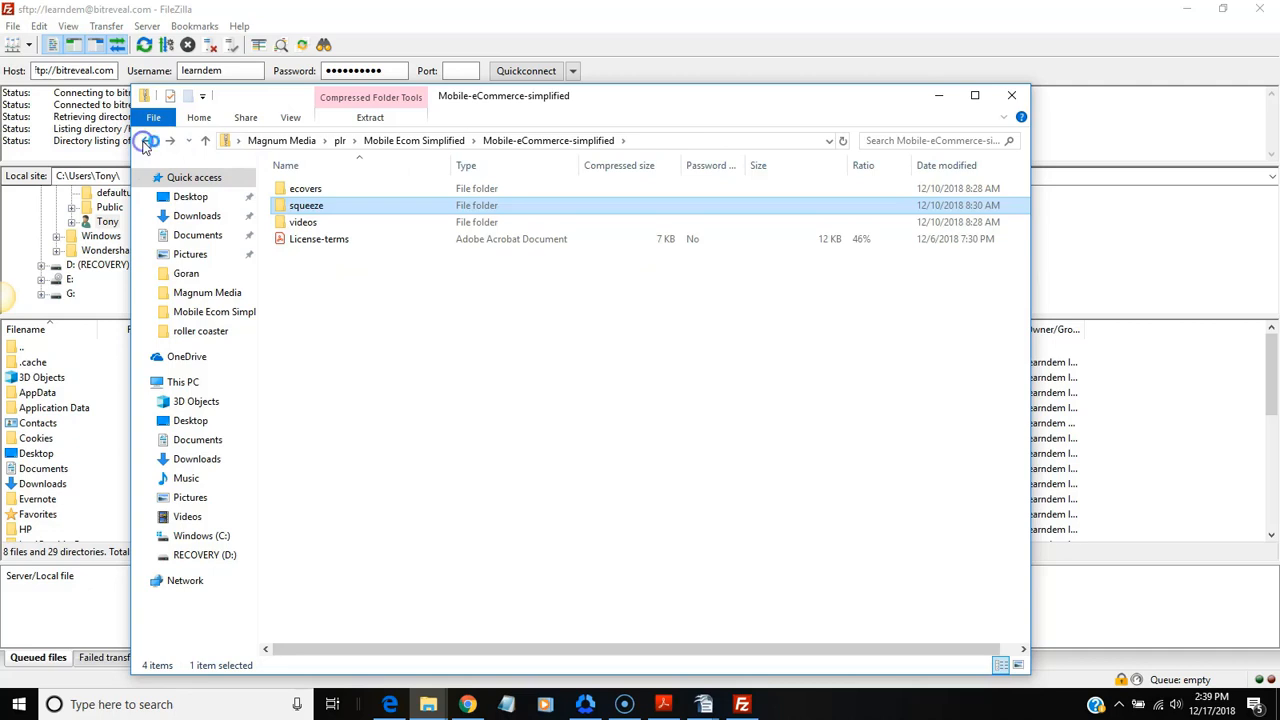
left_click(146, 142)
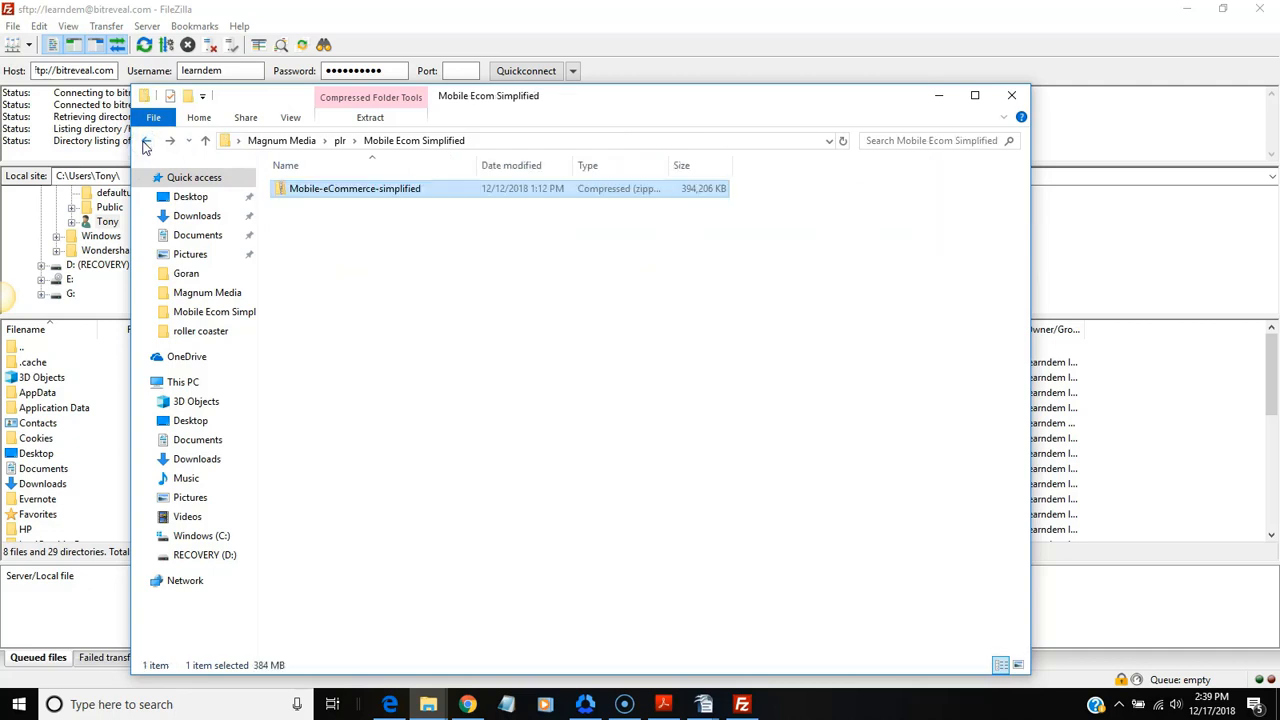
Extract the Mobile-eCommerce-simplified archive into the suggested folder of the same name.
right_click(435, 194)
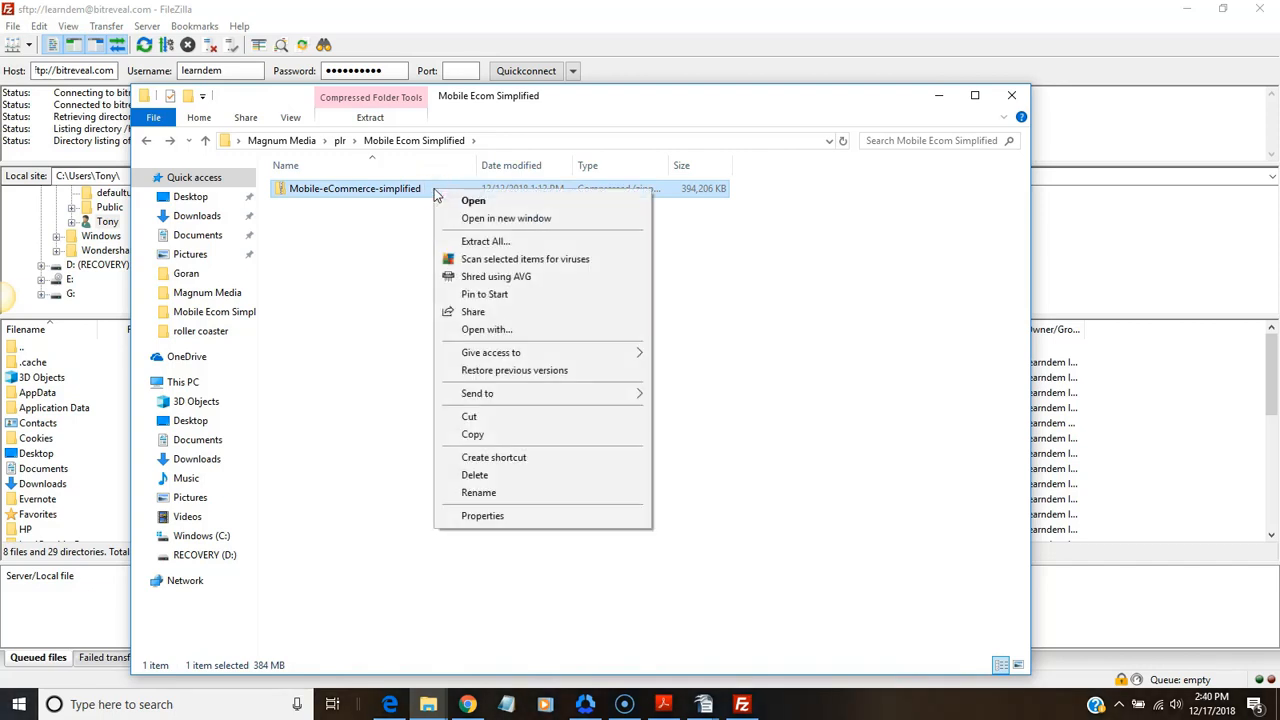
left_click(482, 243)
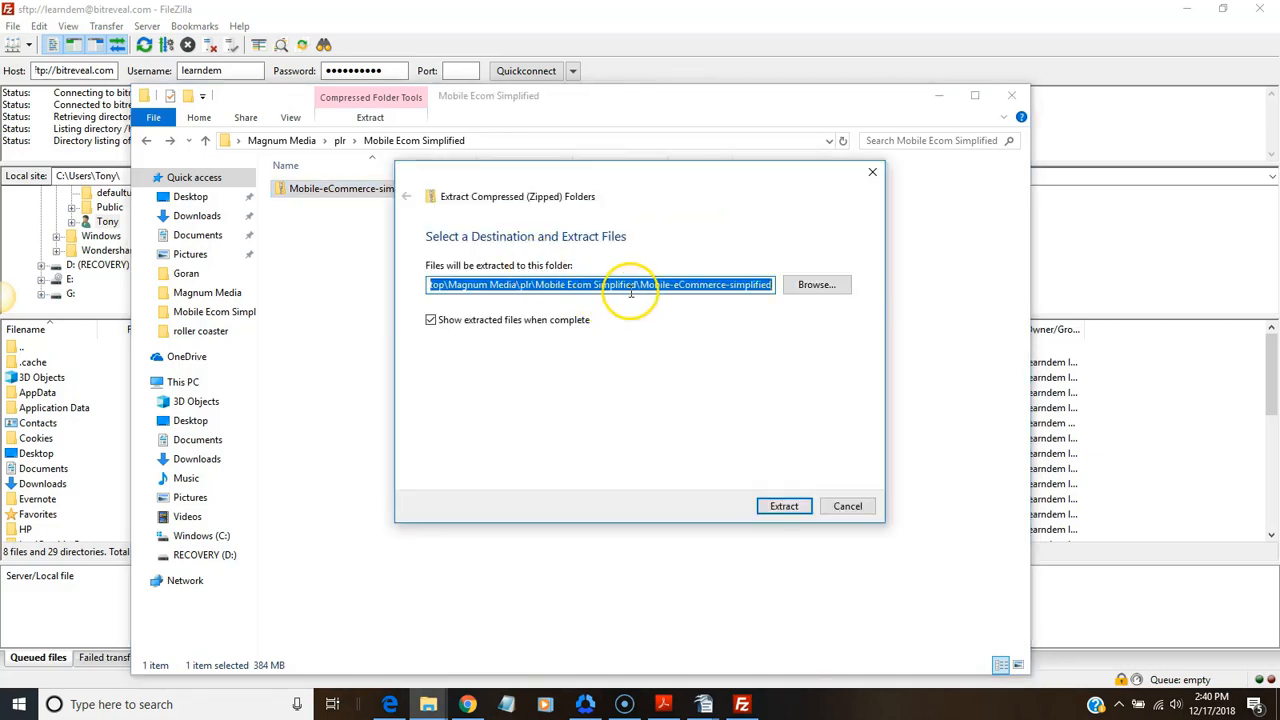
left_click(787, 507)
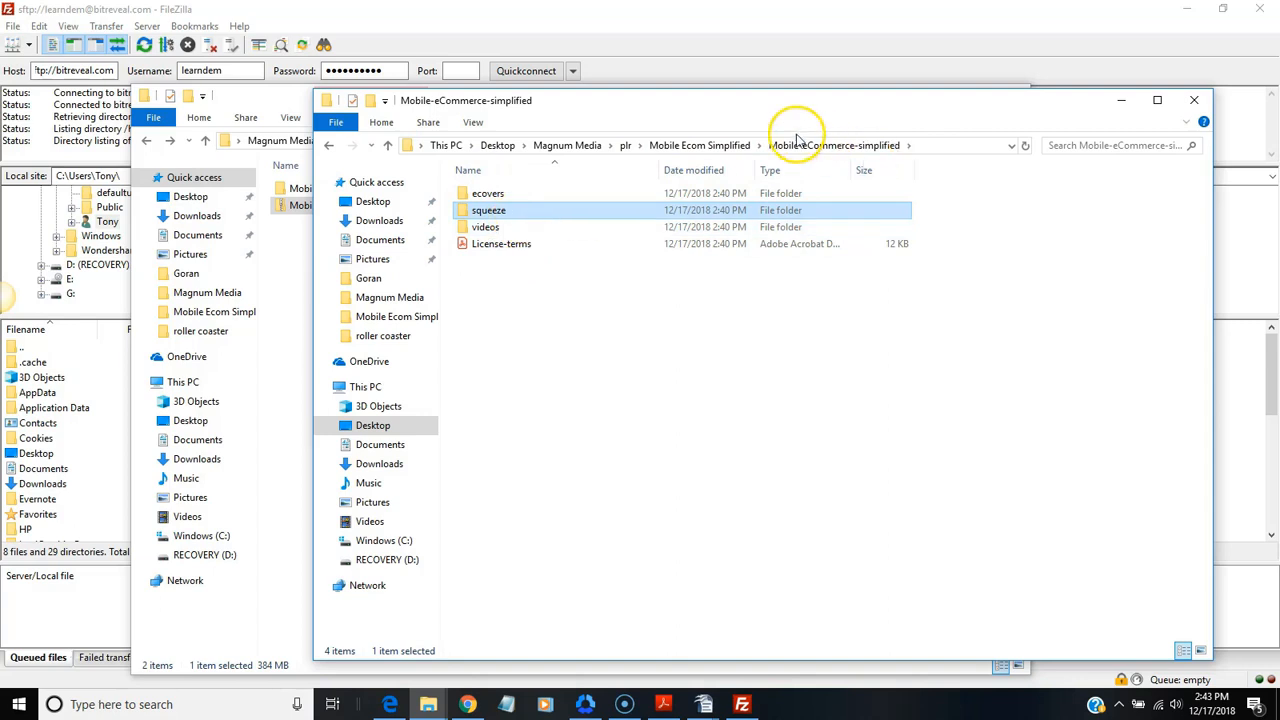
Open the squeeze folder inside the extracted Mobile-eCommerce-simplified folder.
left_click(735, 148)
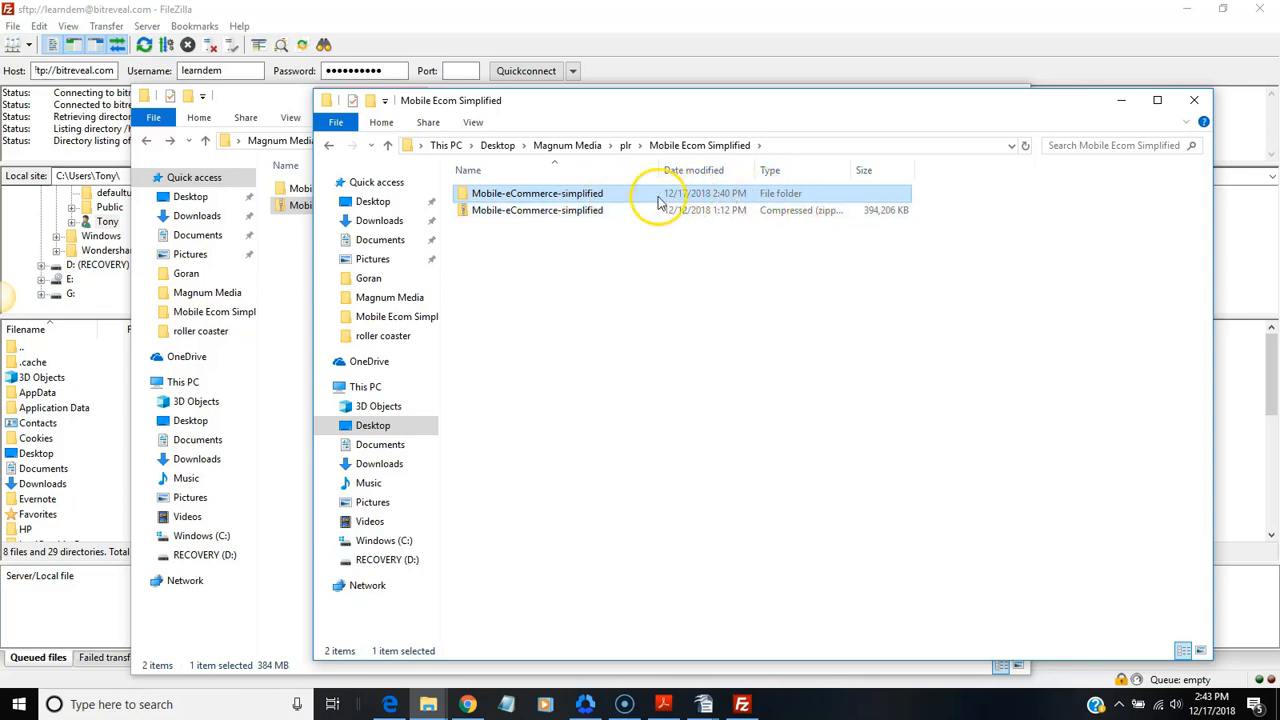
double_click(574, 194)
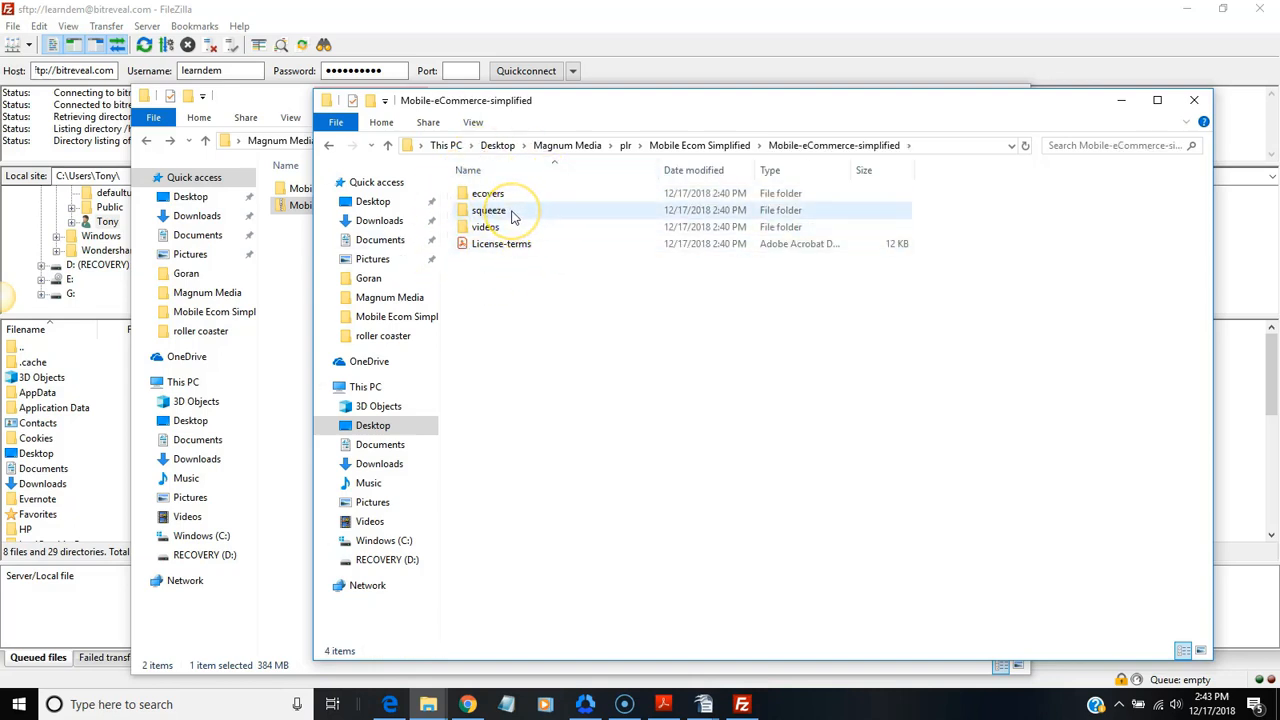
mouse_move(511, 217)
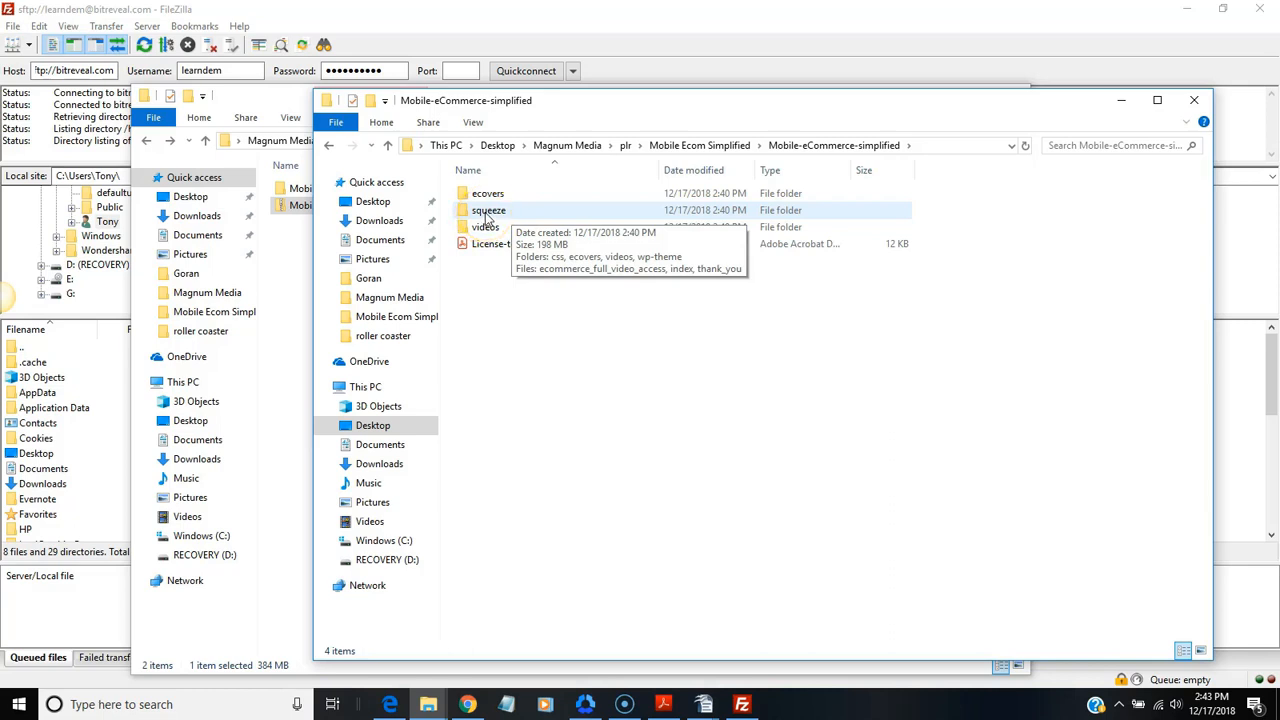
left_click(490, 215)
double_click(497, 217)
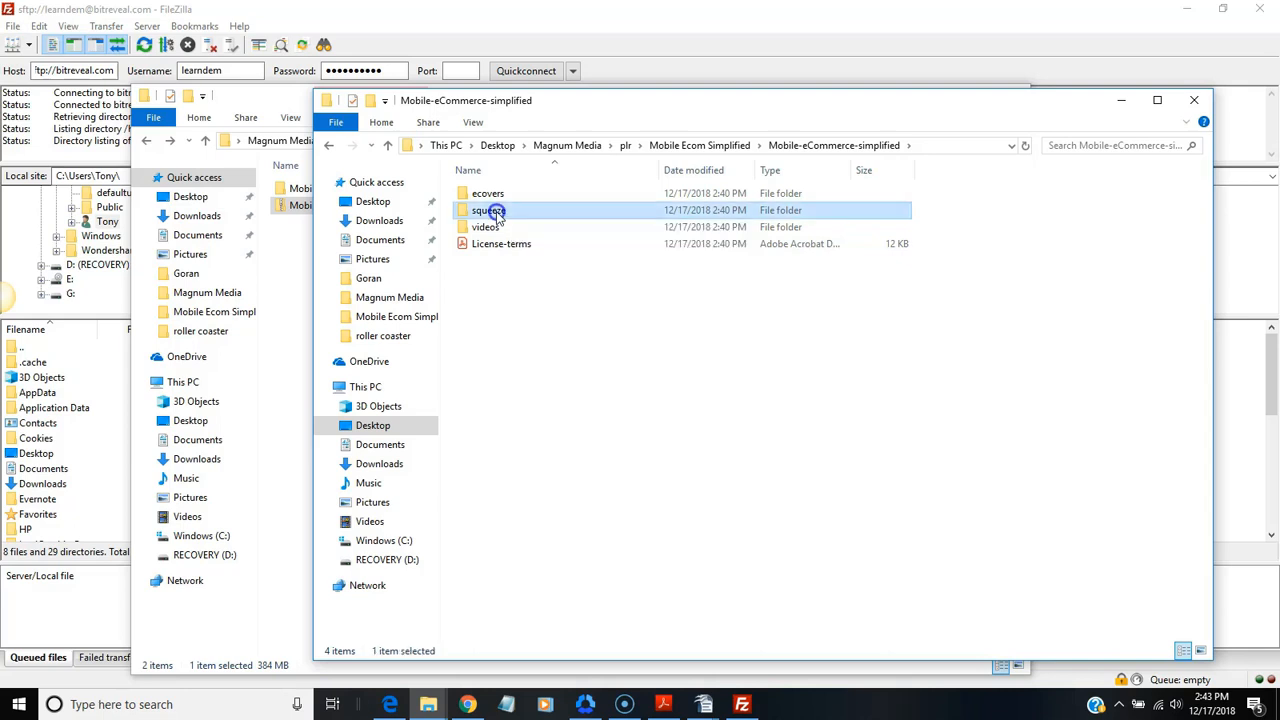
left_click(497, 217)
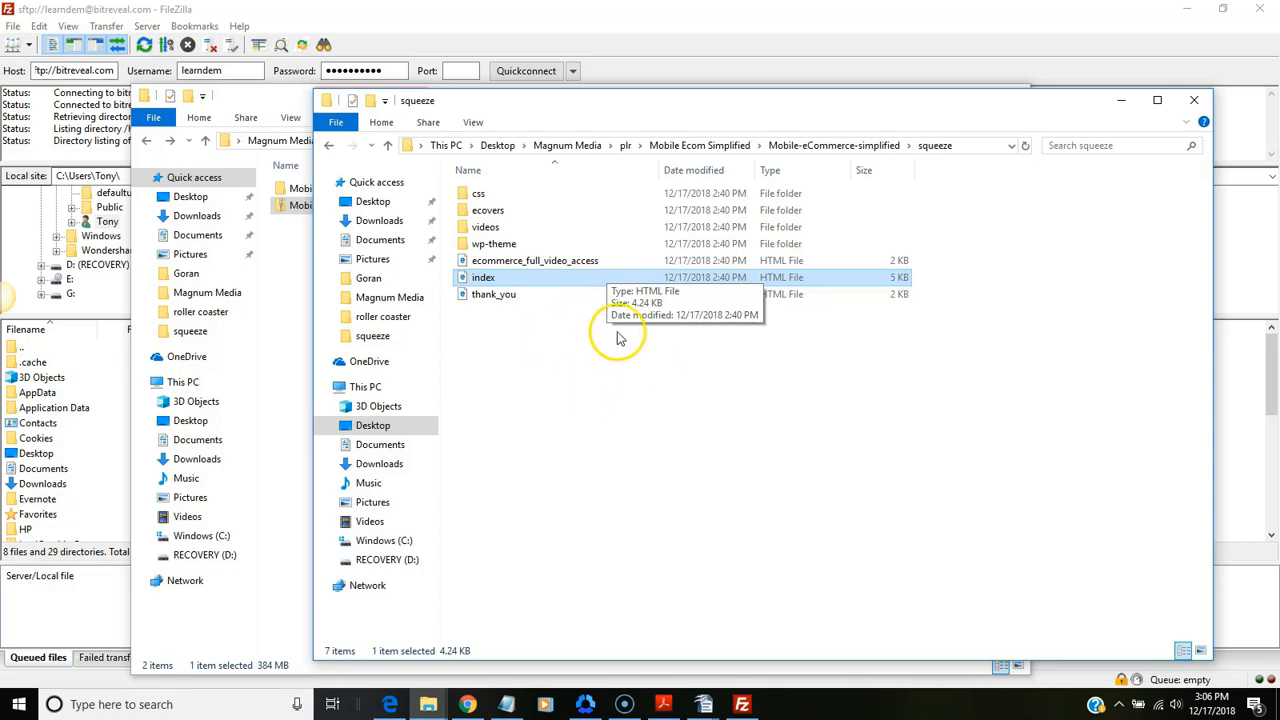
Open the index HTML file from the squeeze folder in Notepad and maximize its window.
left_click(580, 283)
right_click(580, 285)
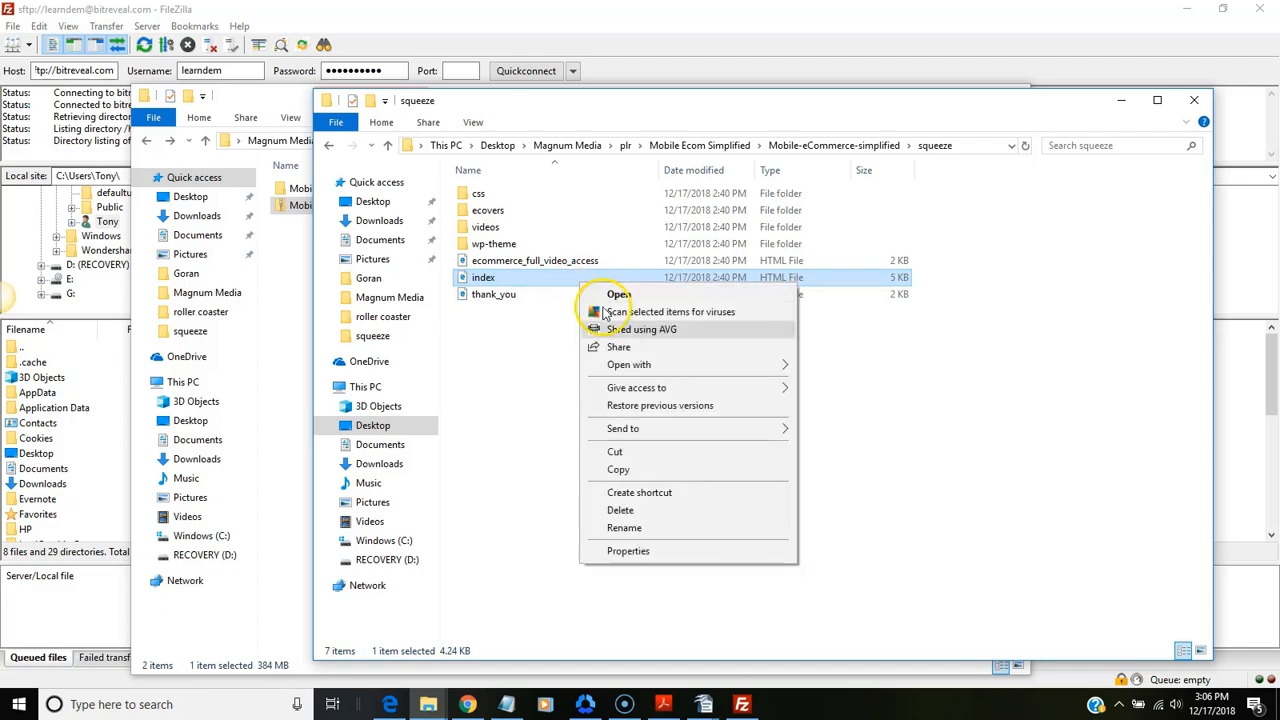
mouse_move(632, 368)
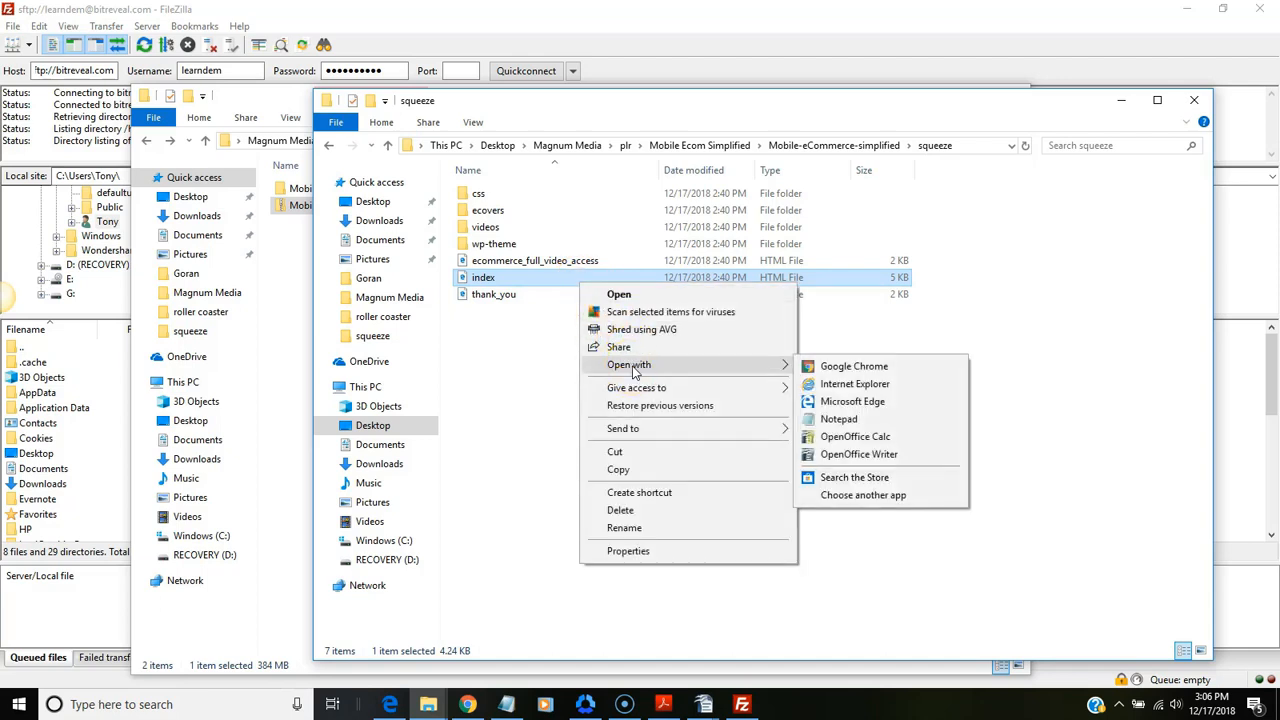
left_click(852, 424)
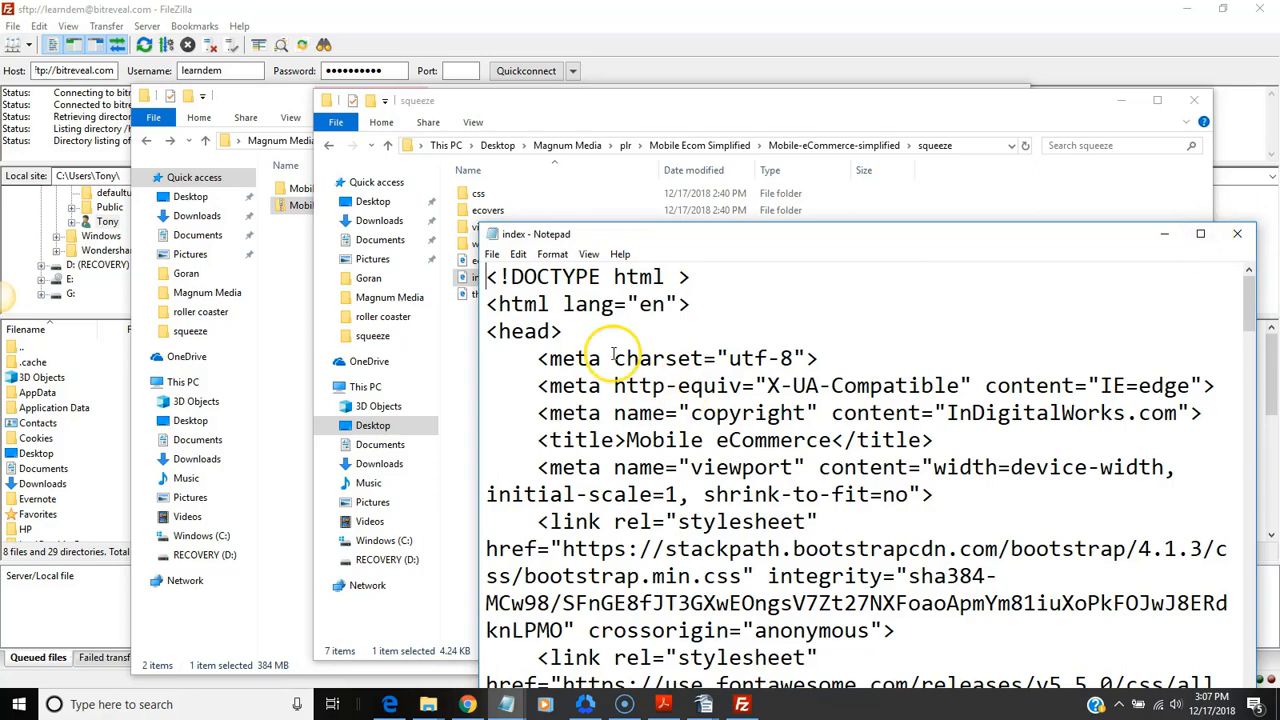
left_click(1201, 233)
Delete the placeholder form block, from <form> to </form>, between the two REPLACE CODE comments in the index file.
left_click_drag(1268, 178, 1275, 372)
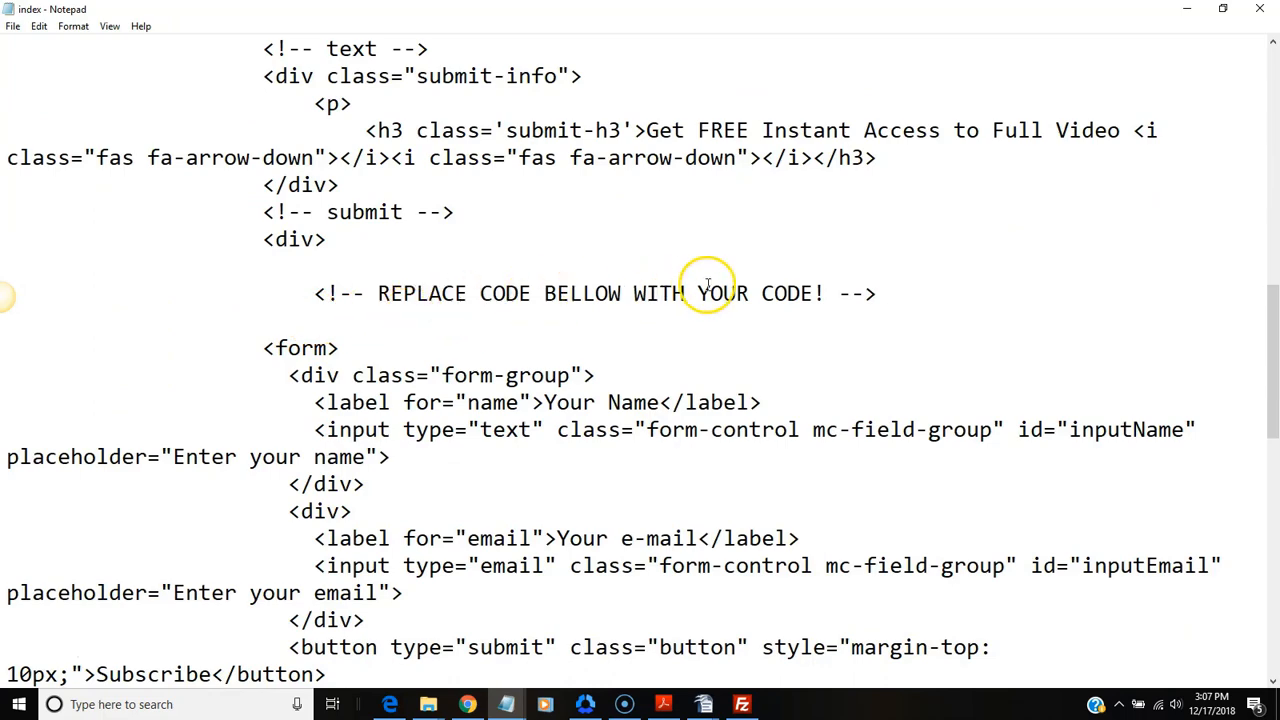
left_click_drag(1272, 340, 1272, 395)
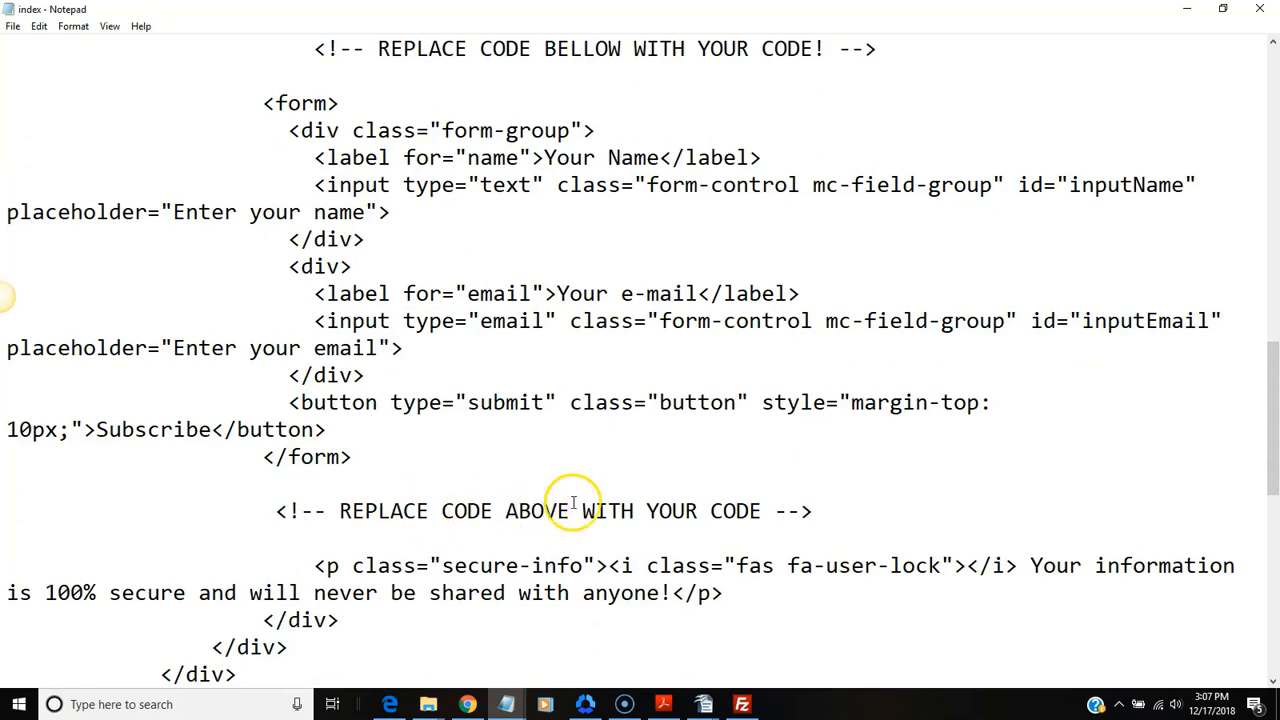
left_click_drag(1272, 440, 1272, 393)
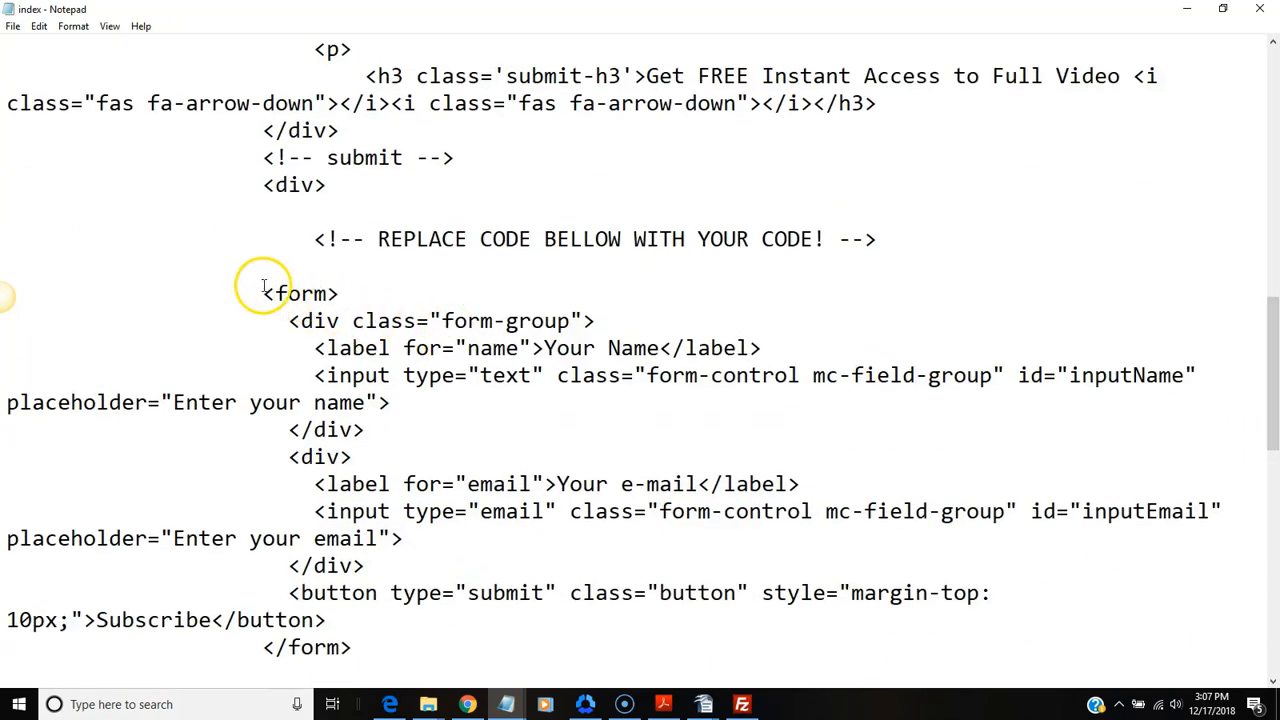
left_click_drag(262, 293, 526, 666)
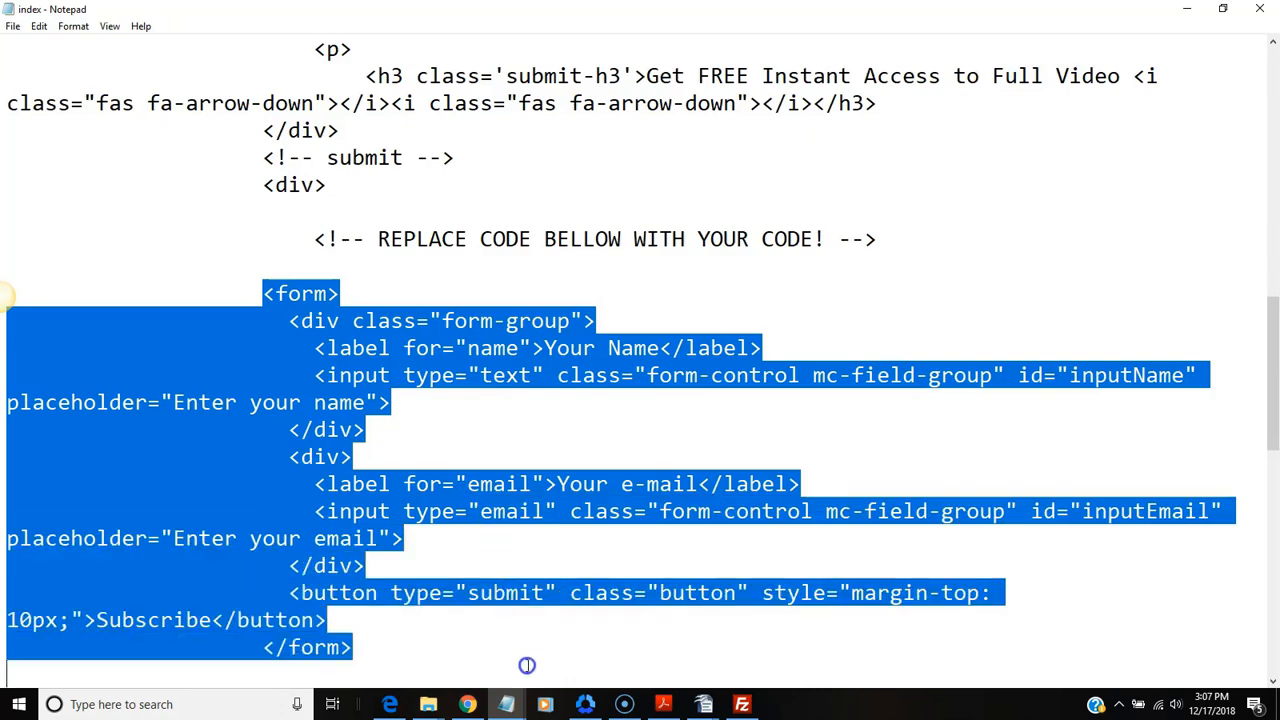
scroll(526, 666, "down", 4)
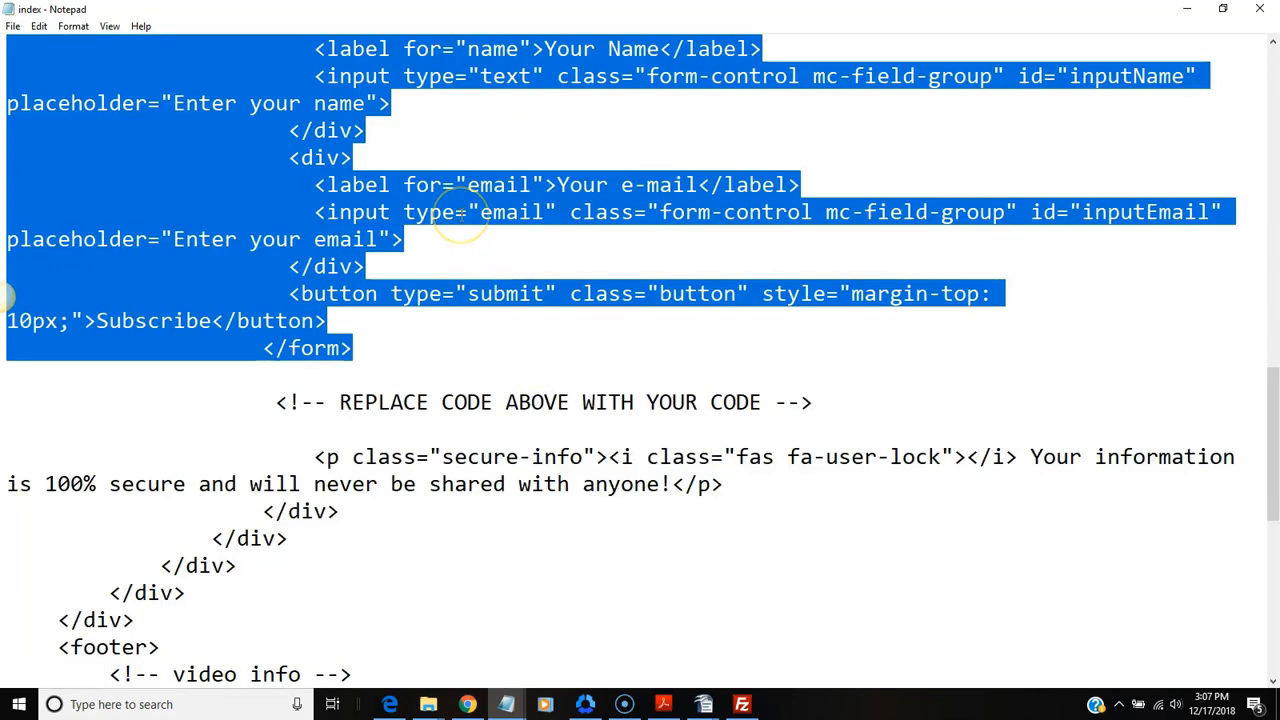
key("Delete")
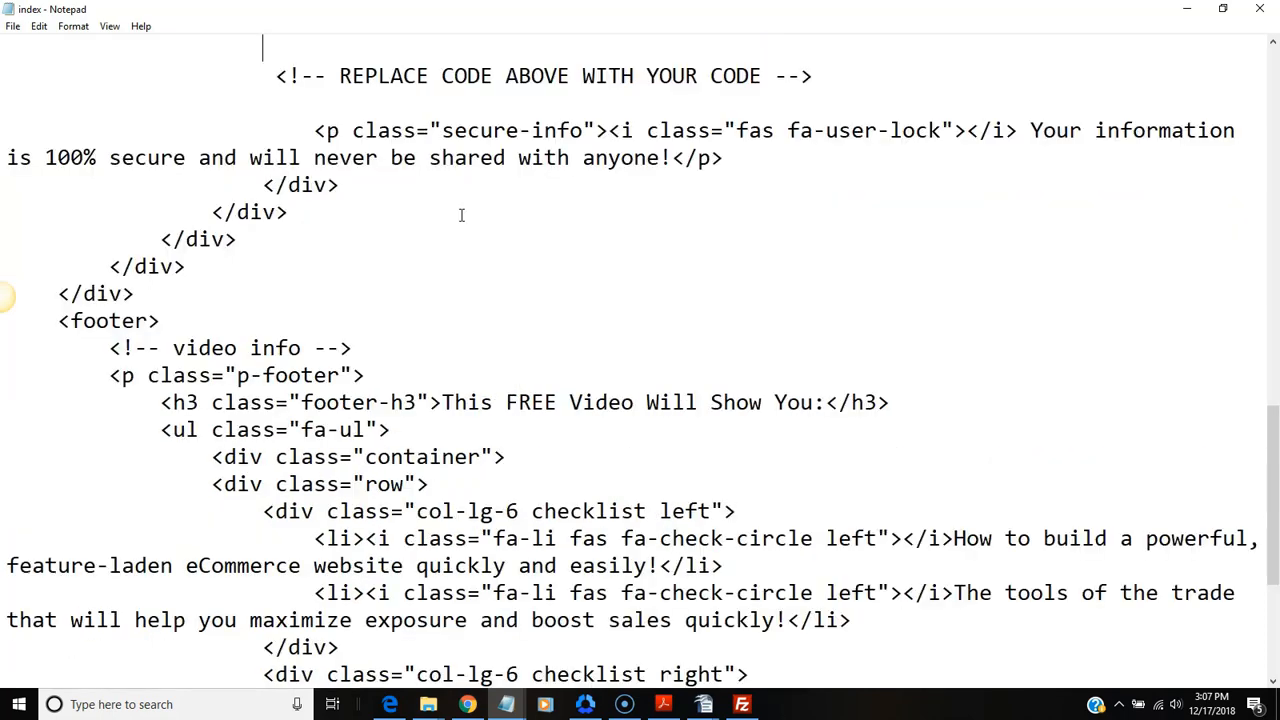
scroll(465, 195, "up", 2)
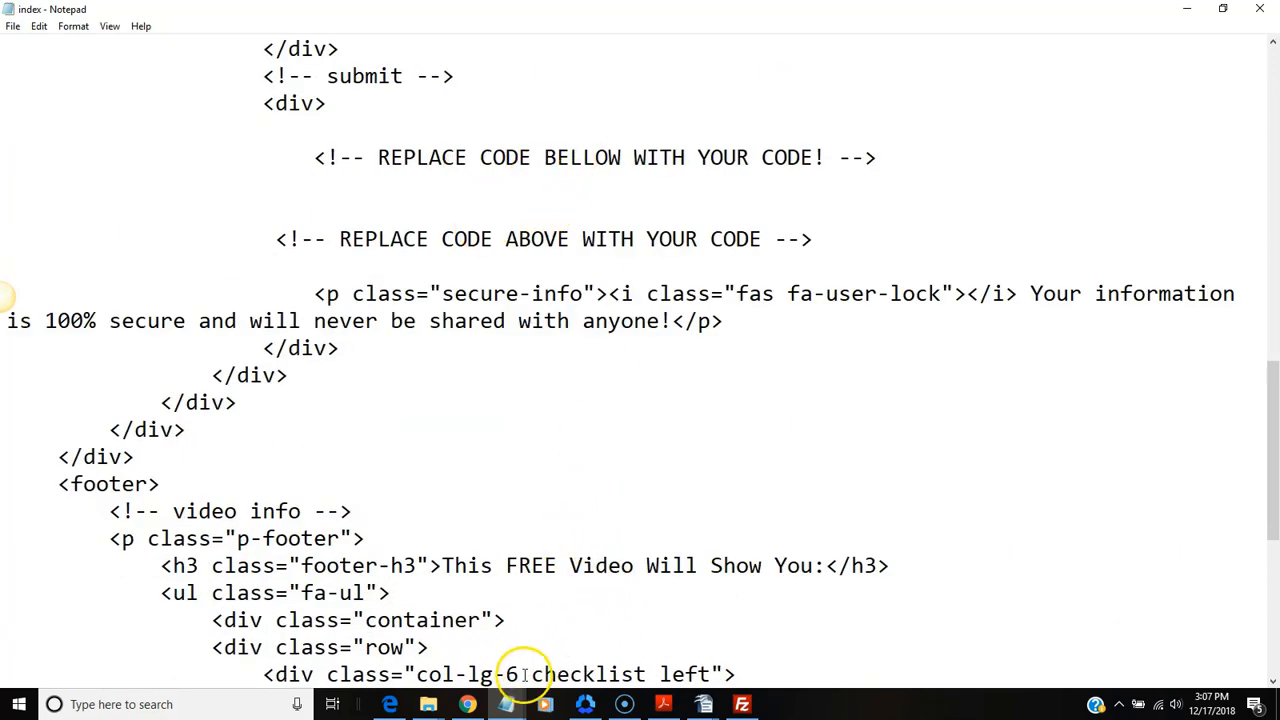
Switch to the LINKS AND CODE file and copy the entire AWeber Web Form Generator 3.0.1 code, including its opening and closing comments.
mouse_move(517, 710)
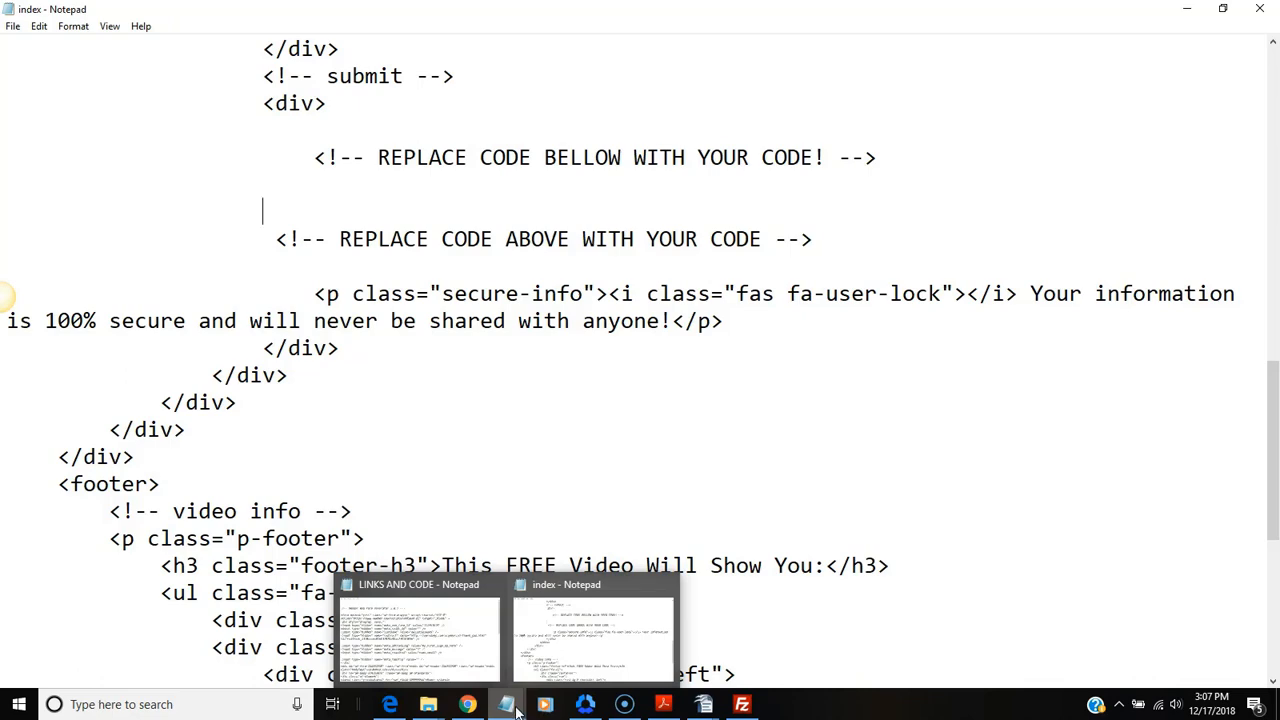
left_click(443, 634)
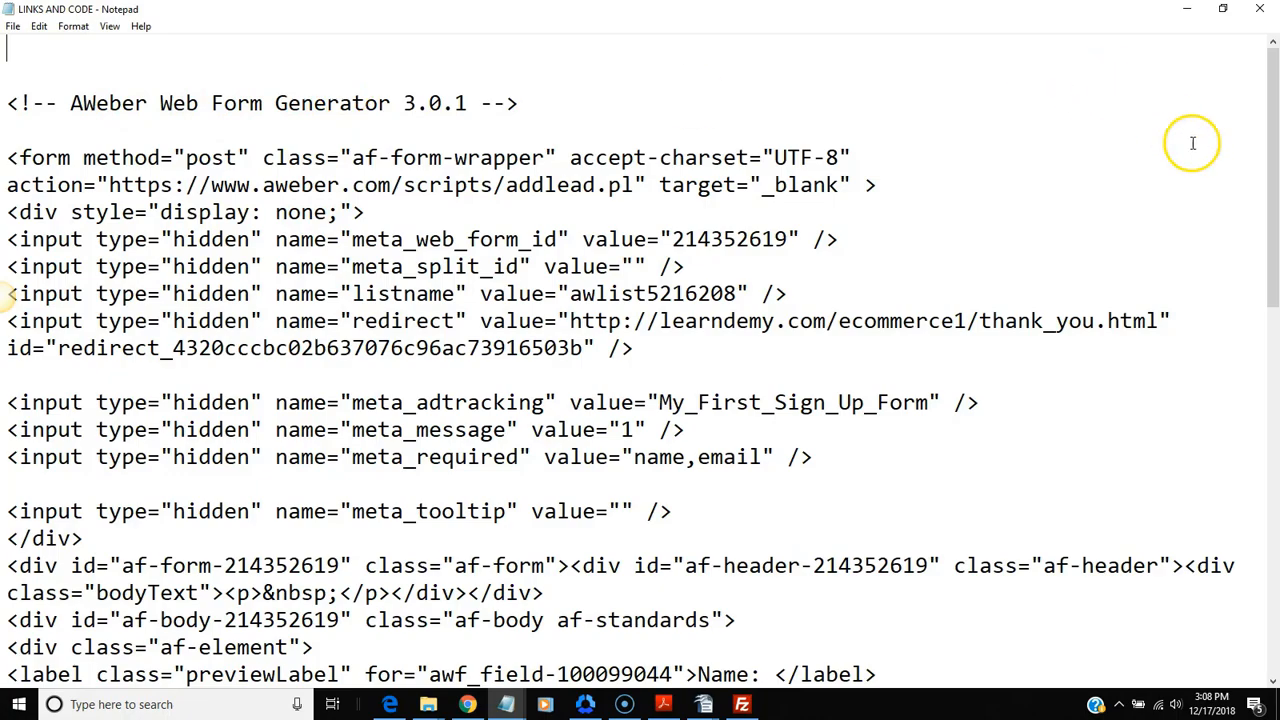
mouse_move(1273, 212)
left_mouse_down()
mouse_move(1275, 570)
mouse_move(1275, 204)
left_mouse_up()
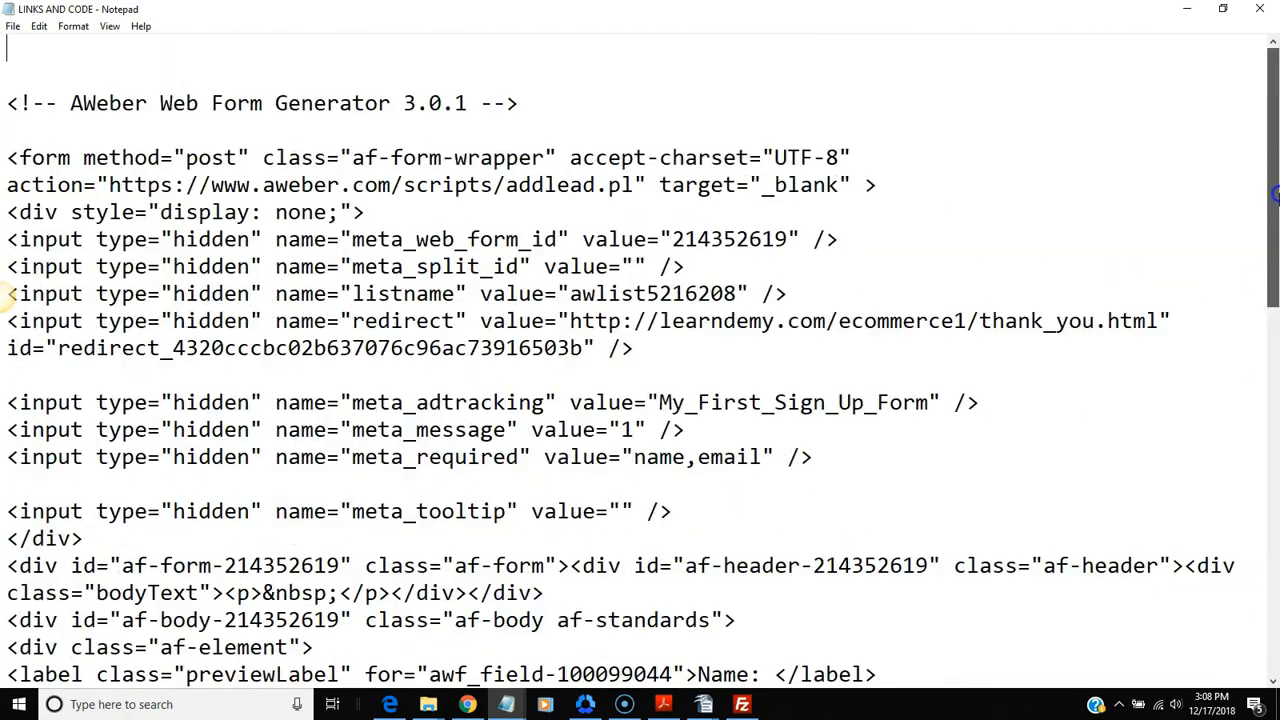
left_click_drag(10, 103, 700, 708)
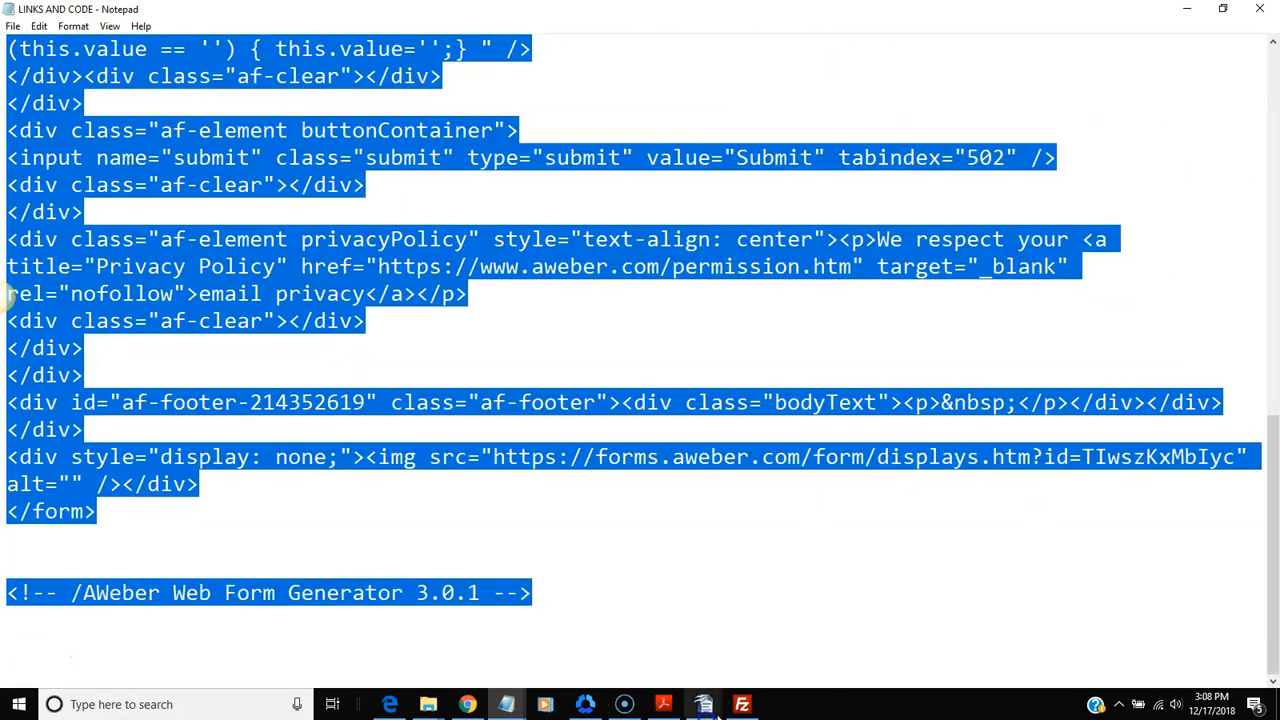
left_click(39, 26)
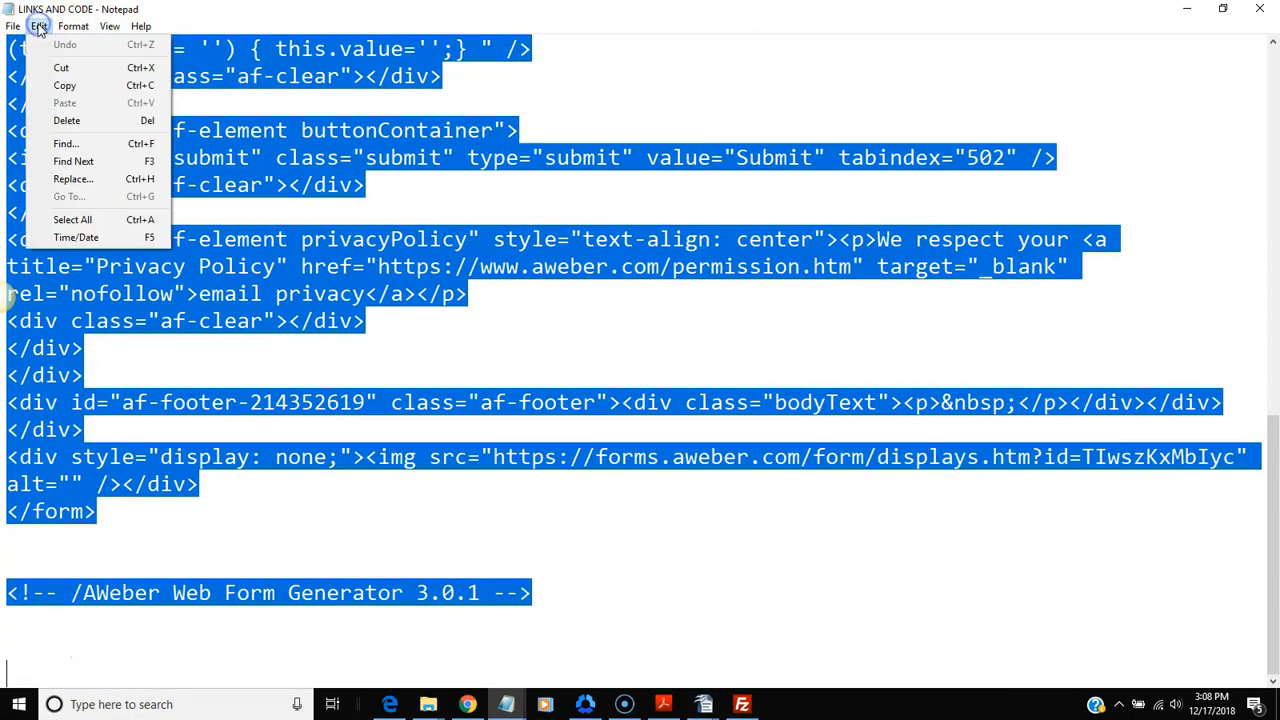
left_click(72, 87)
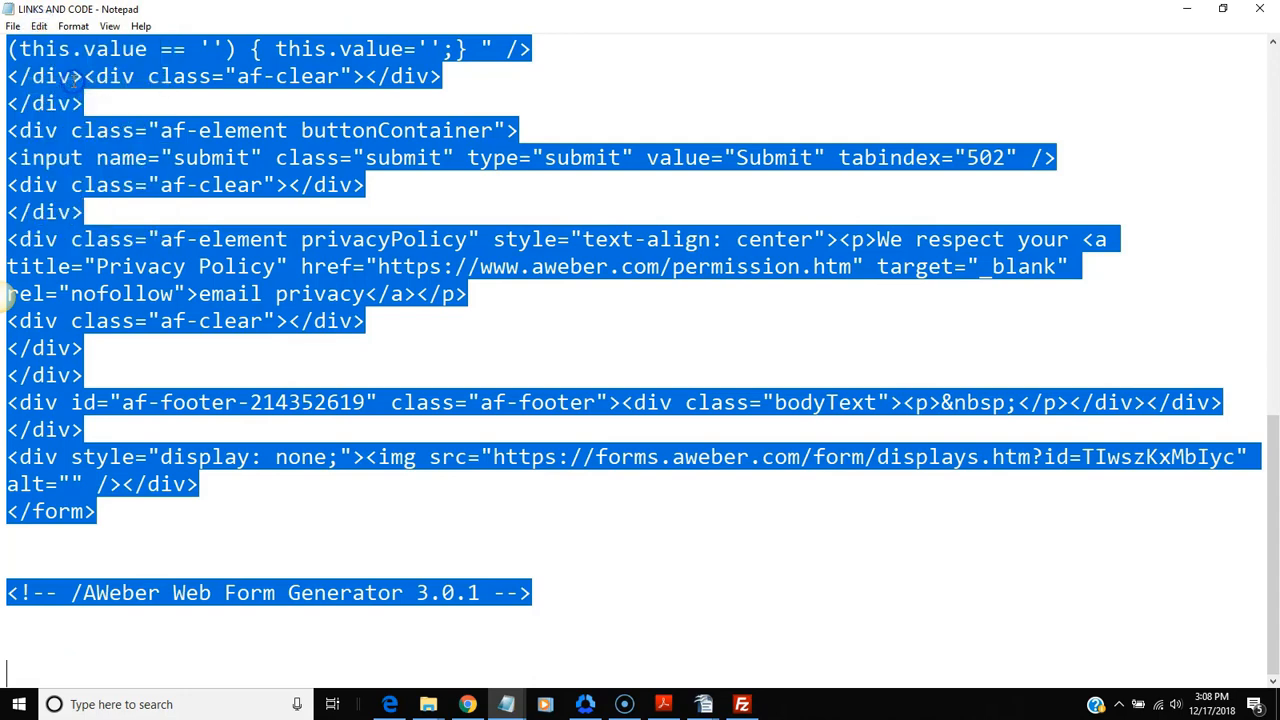
Paste the AWeber form code between the two REPLACE CODE comments in the index file and check its placement.
mouse_move(505, 700)
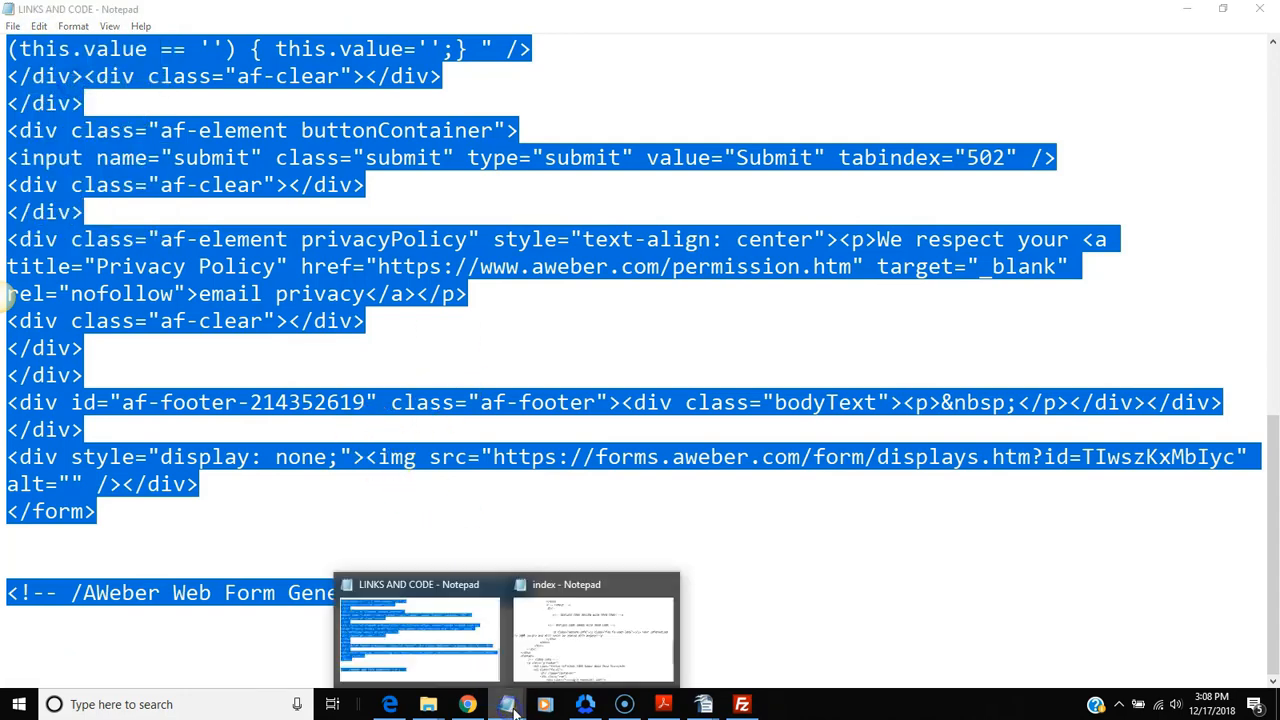
left_click(621, 655)
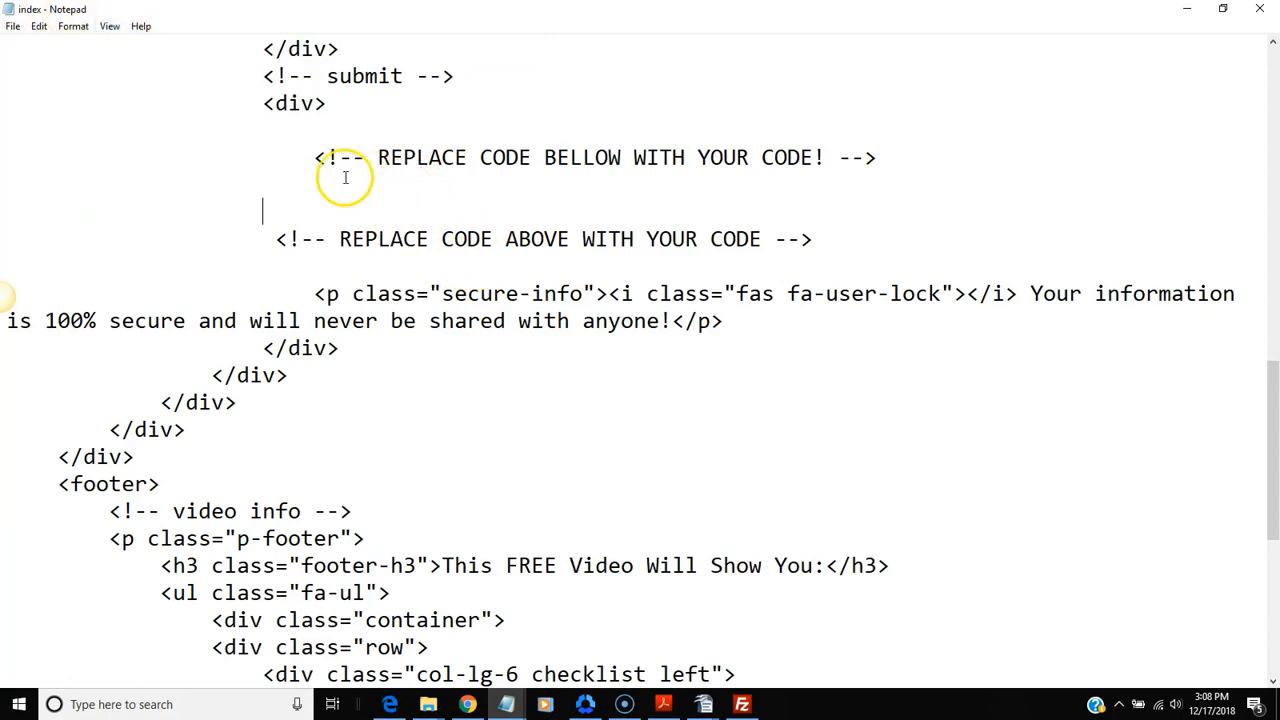
left_click(283, 173)
left_click(281, 189)
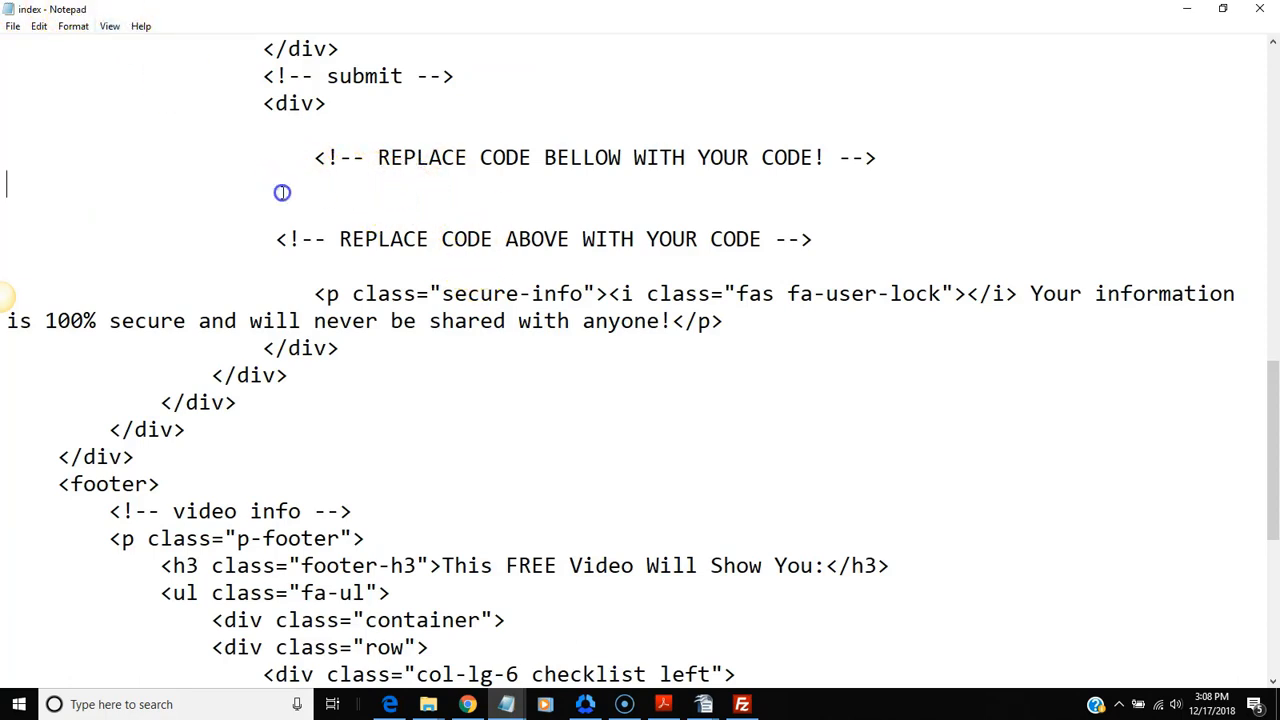
left_click(309, 207)
left_click(132, 90)
left_click(39, 30)
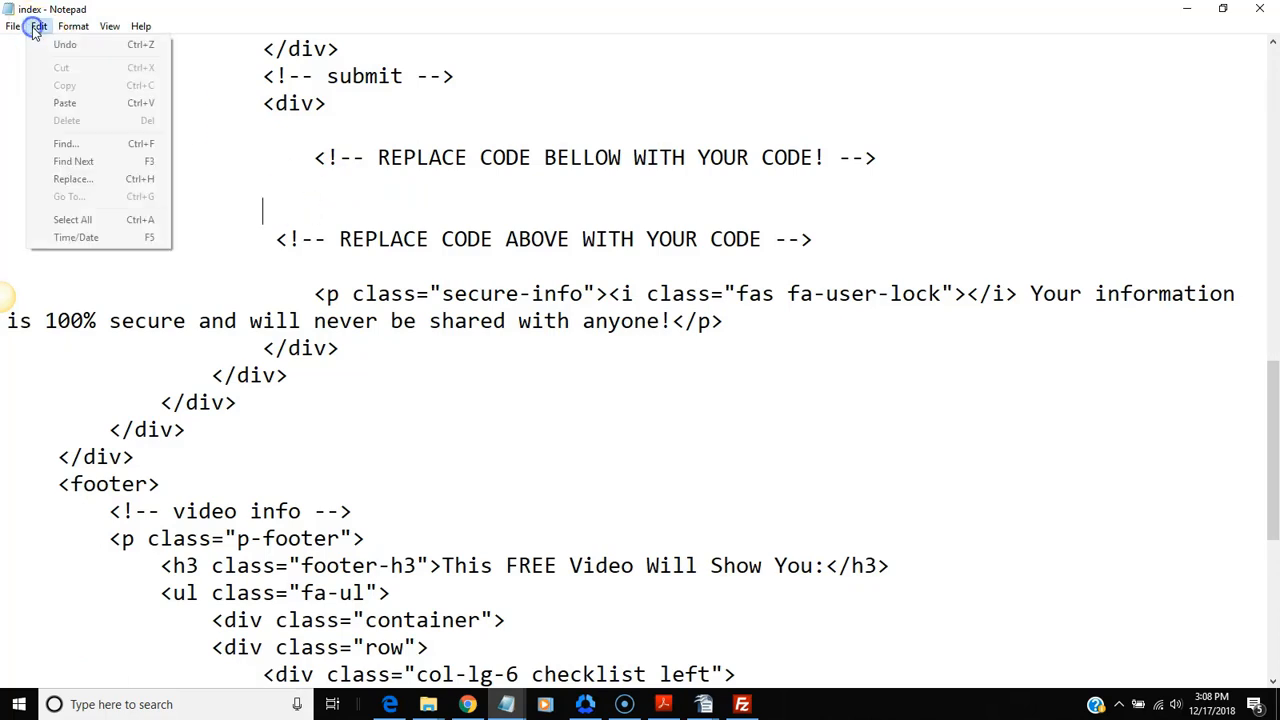
left_click(80, 105)
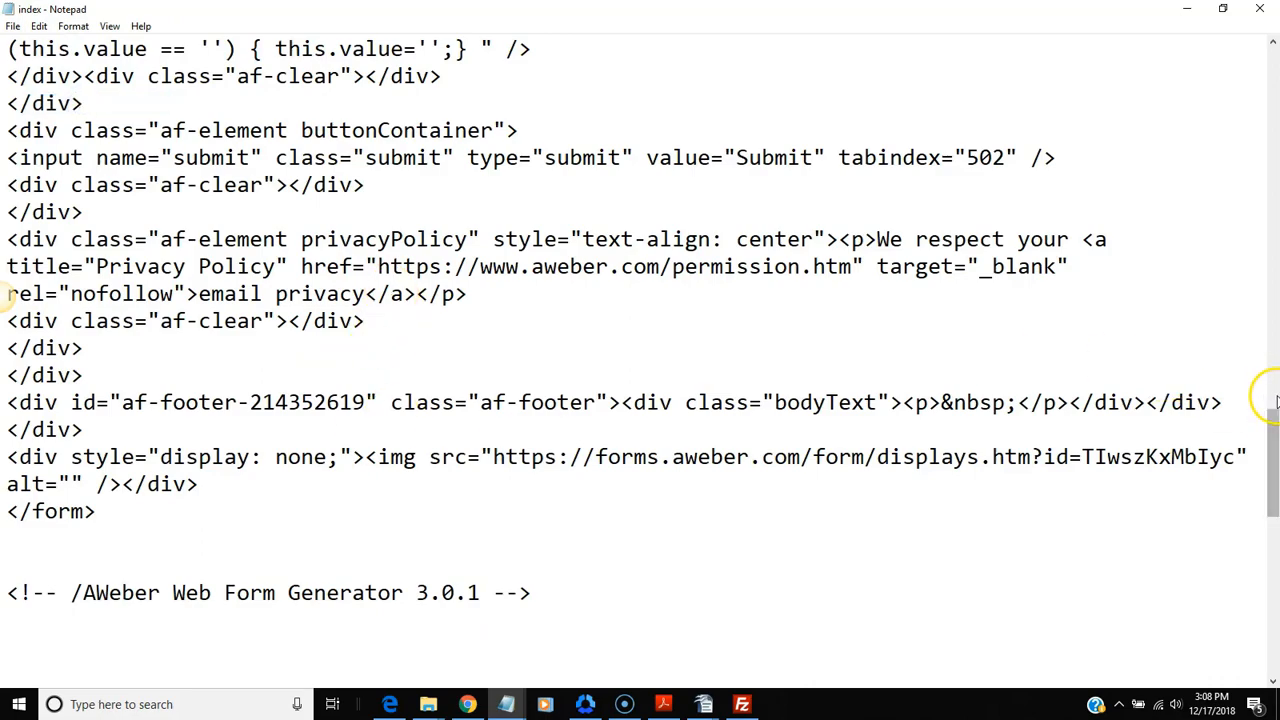
left_click_drag(1277, 402, 1275, 245)
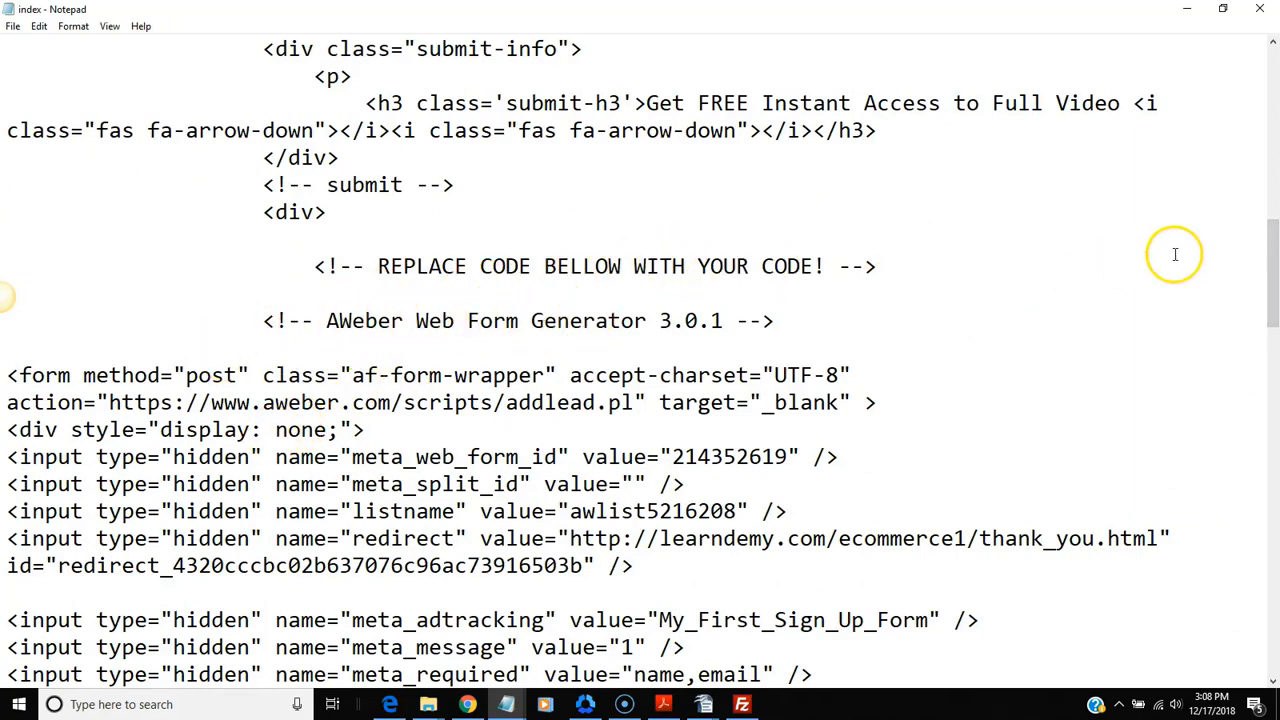
left_click_drag(1271, 286, 1274, 490)
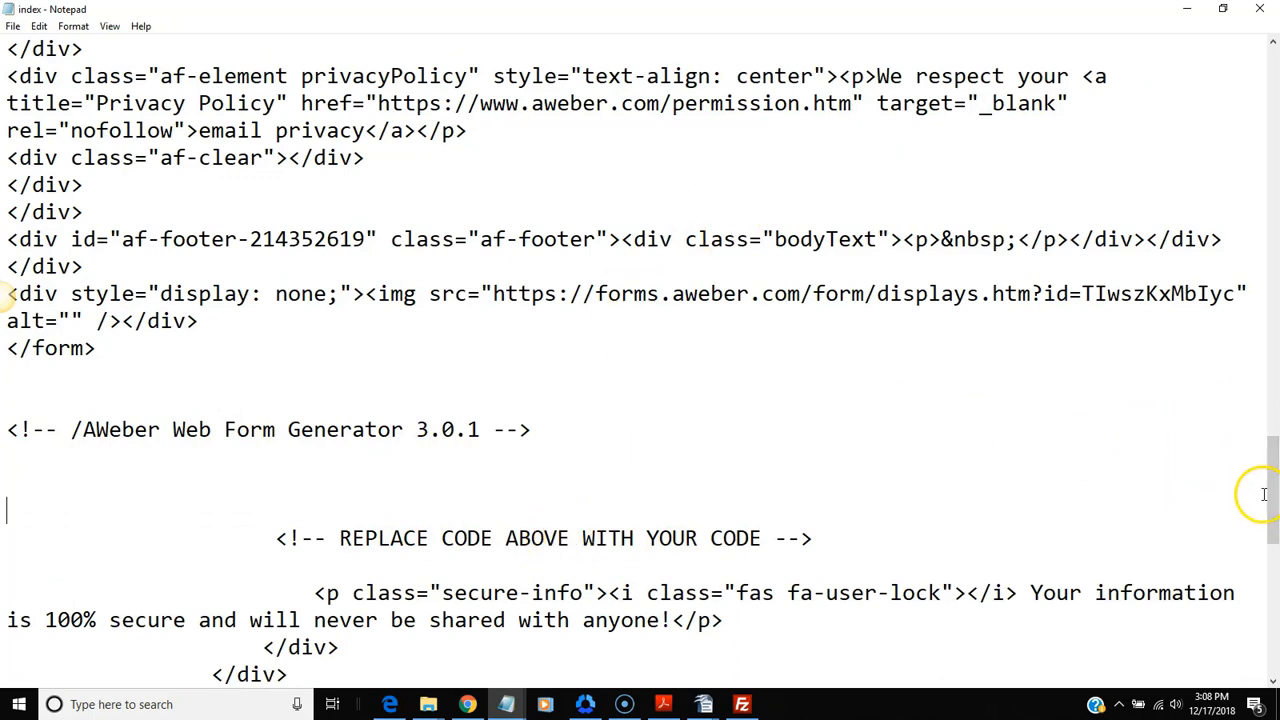
left_click_drag(1274, 517, 1274, 500)
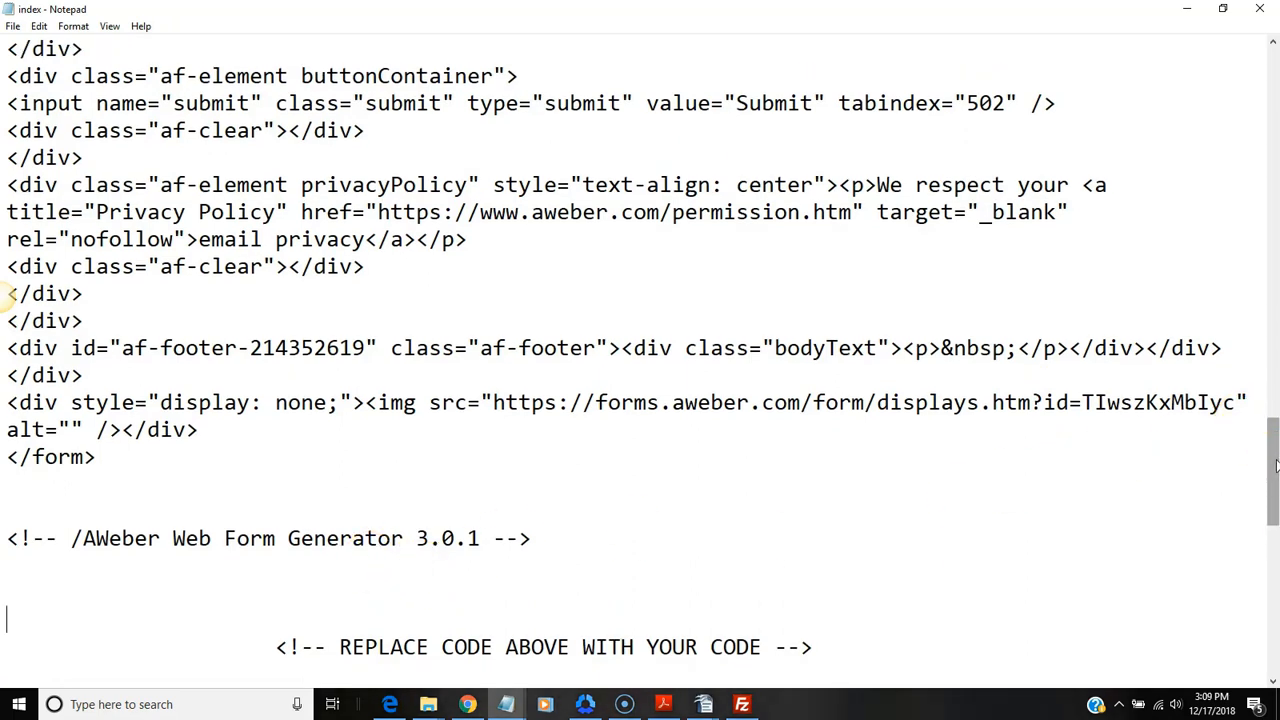
left_click_drag(1274, 462, 1274, 335)
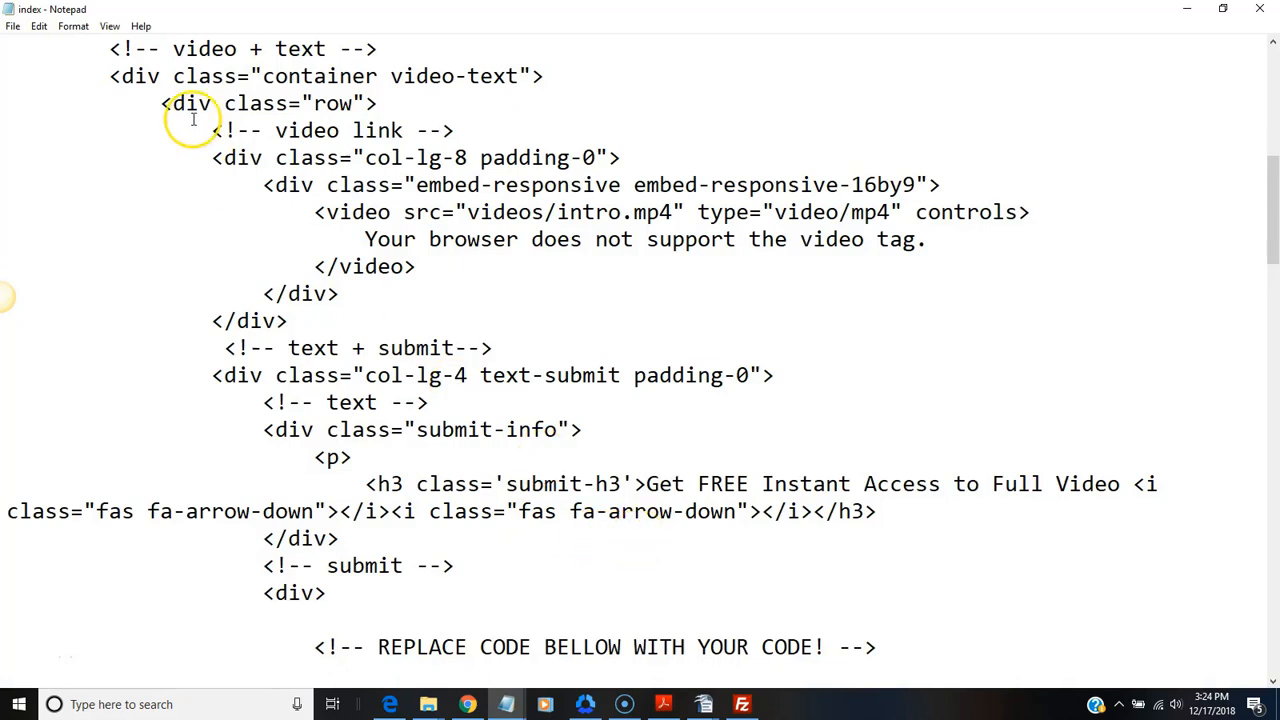
Save the edited file as index.html in the squeeze folder, replacing the existing file, and close it.
left_click(14, 27)
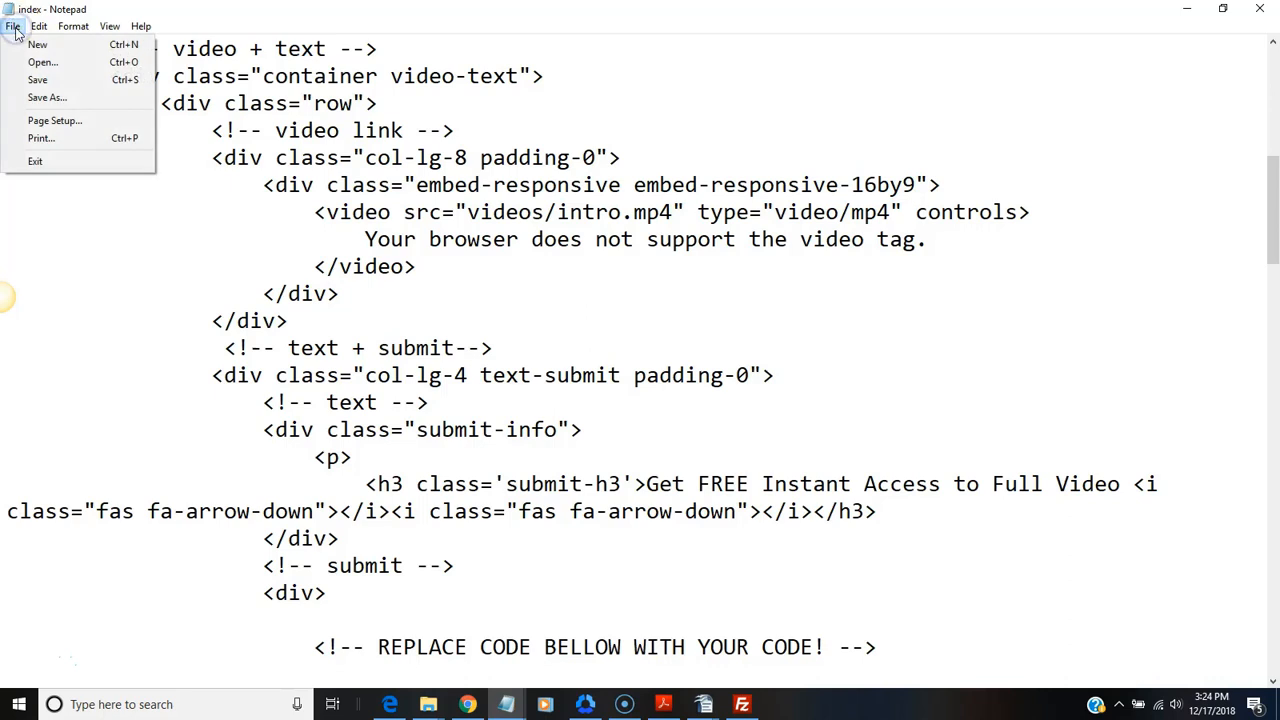
left_click(50, 98)
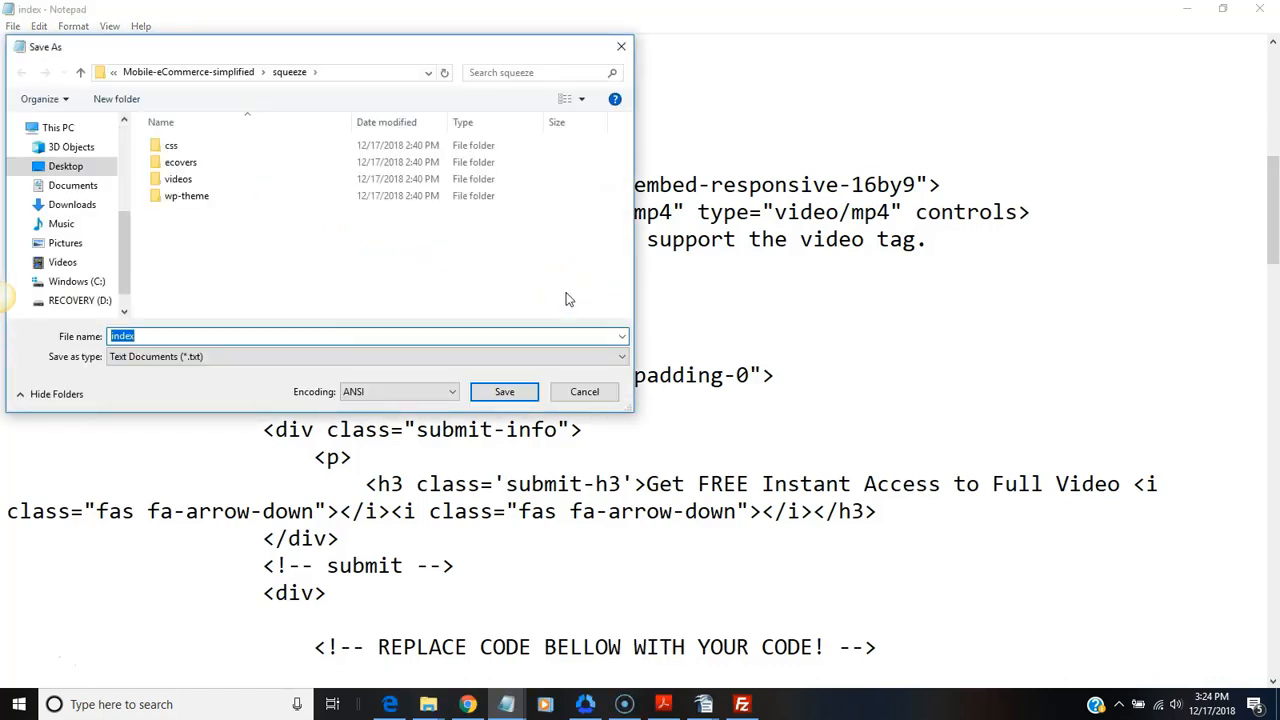
left_click(700, 305)
type(".html")
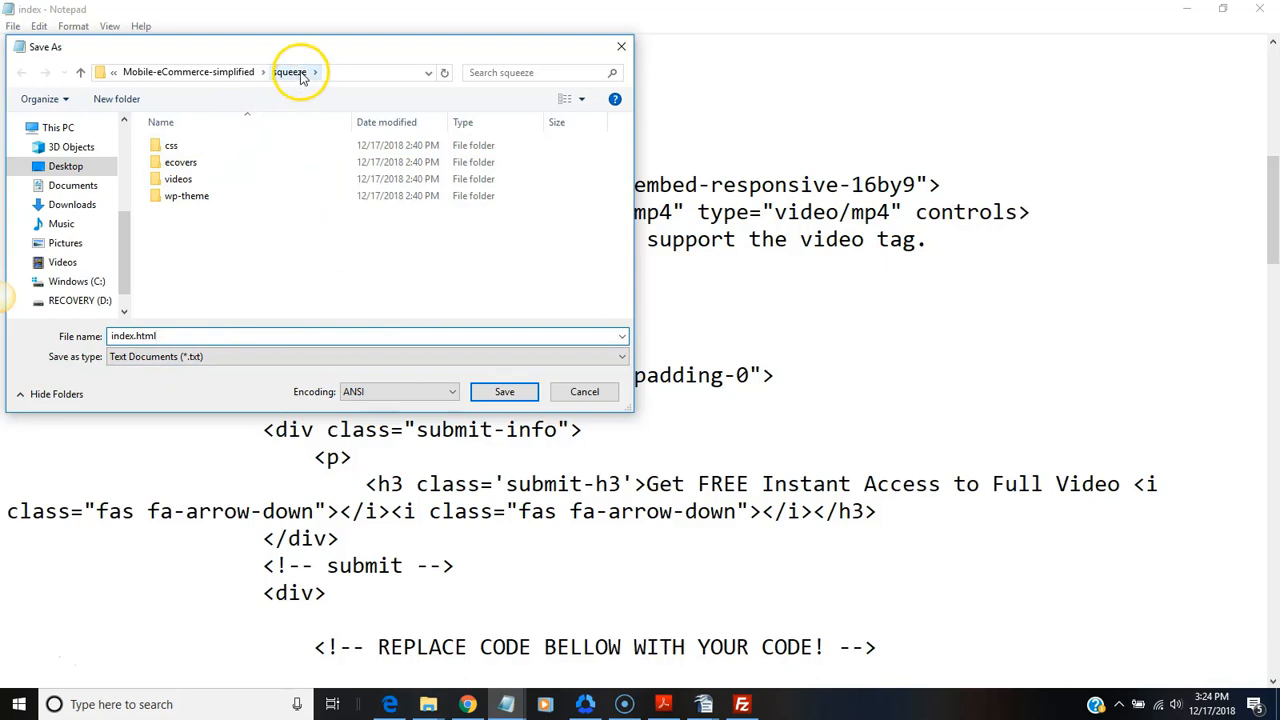
left_click(504, 393)
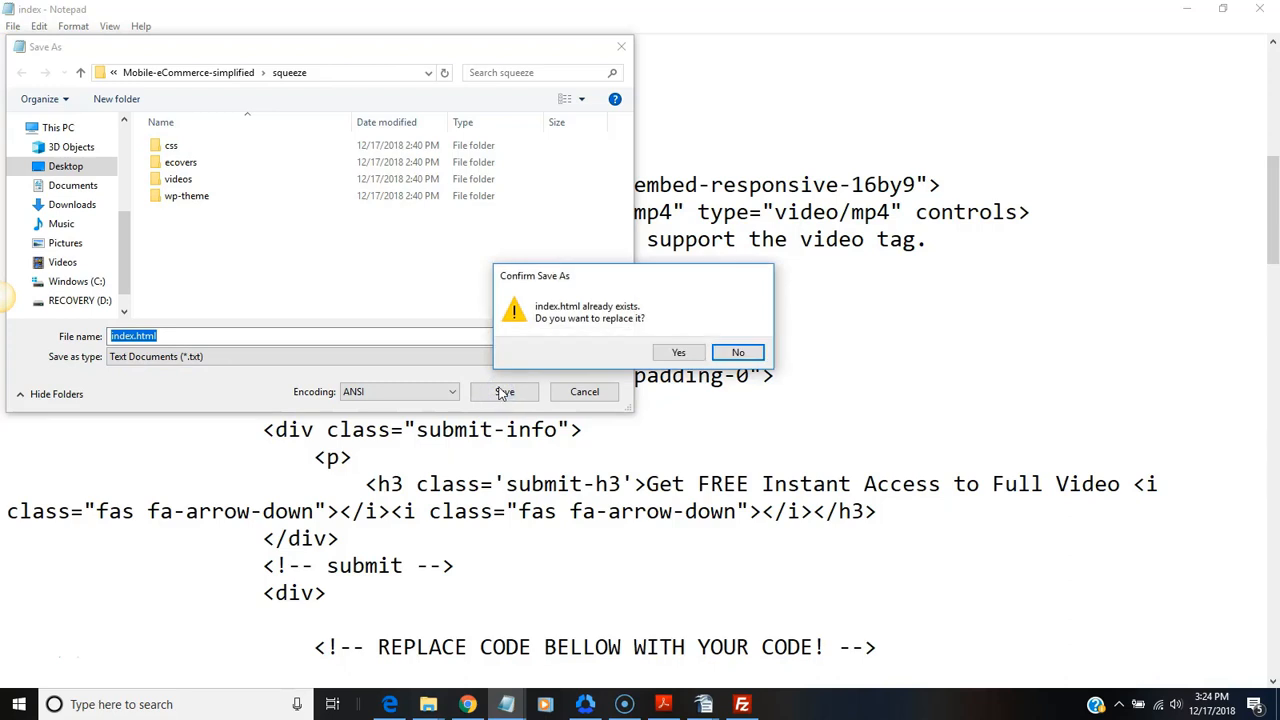
left_click(680, 354)
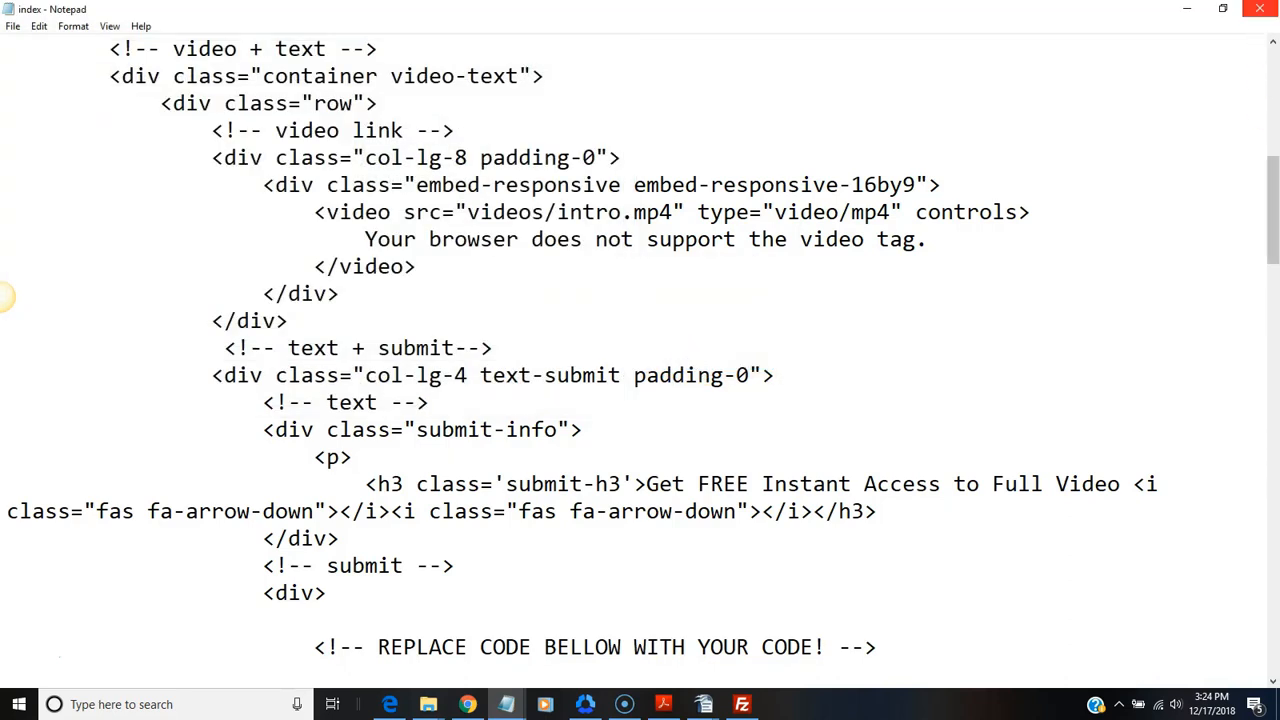
left_click(1260, 10)
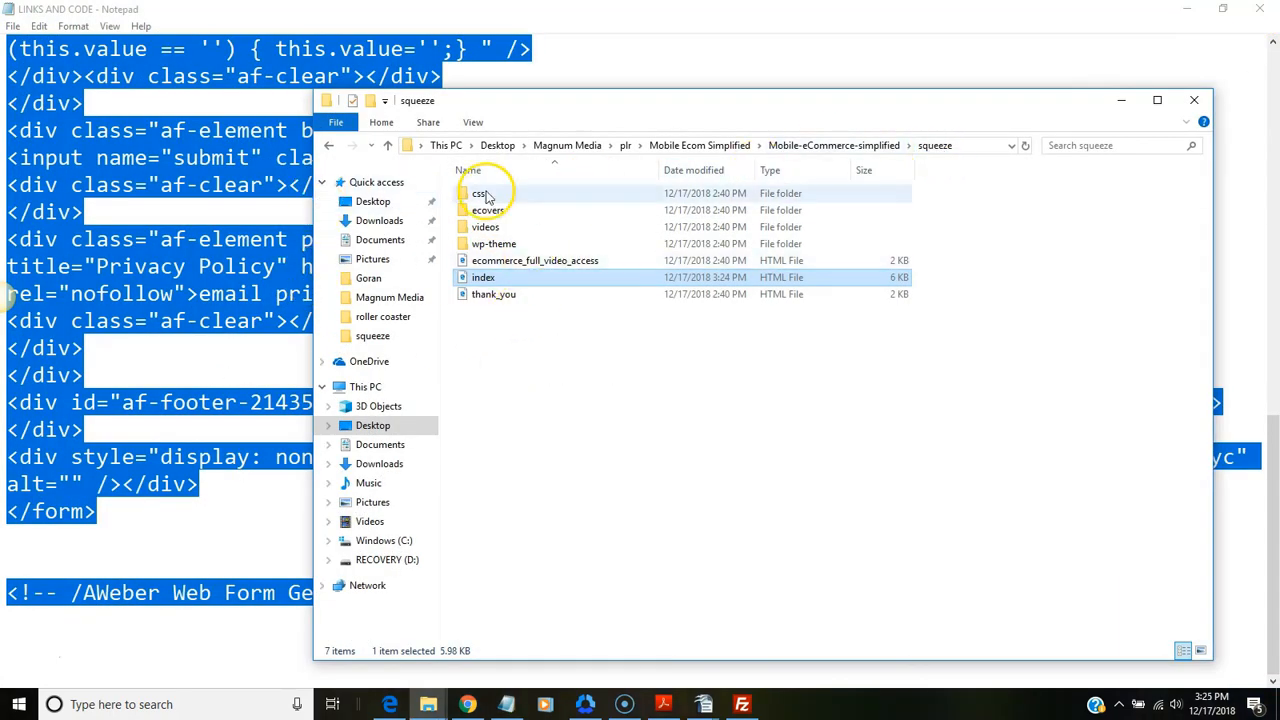
Reopen the saved index file in Notepad, check the AWeber code below the REPLACE CODE comment, and close the file.
right_click(517, 287)
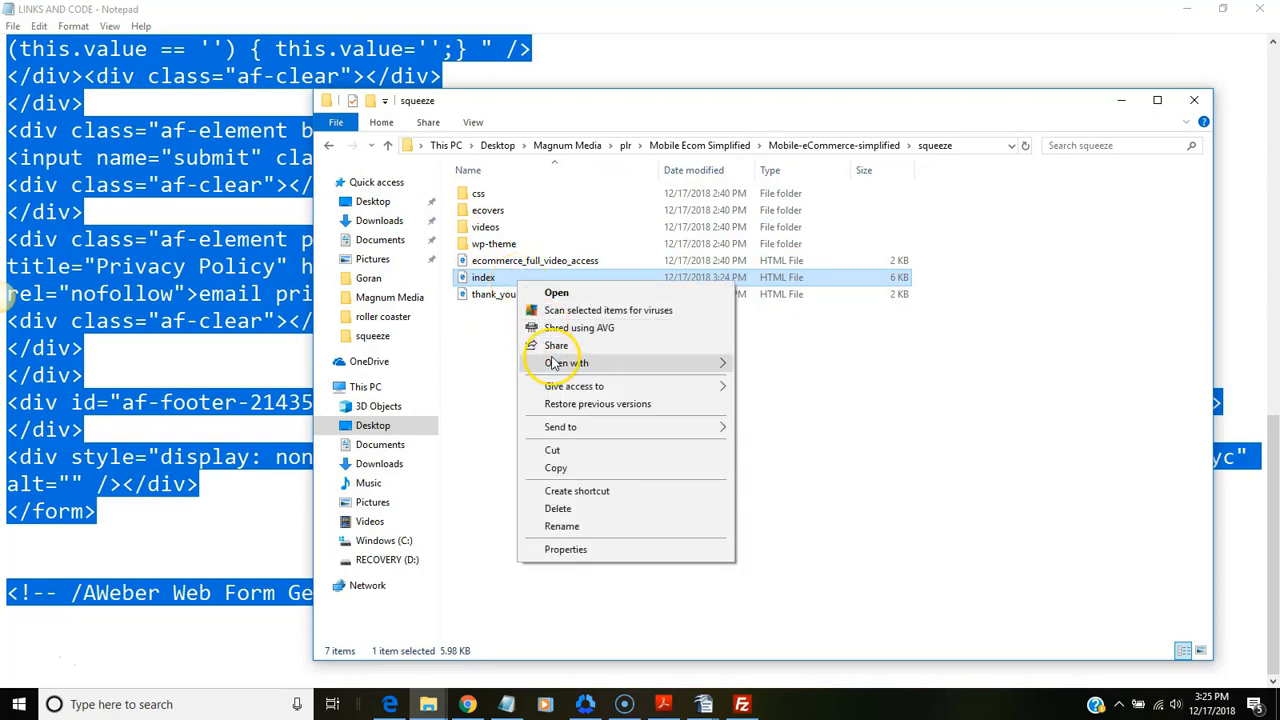
mouse_move(562, 365)
left_click(776, 417)
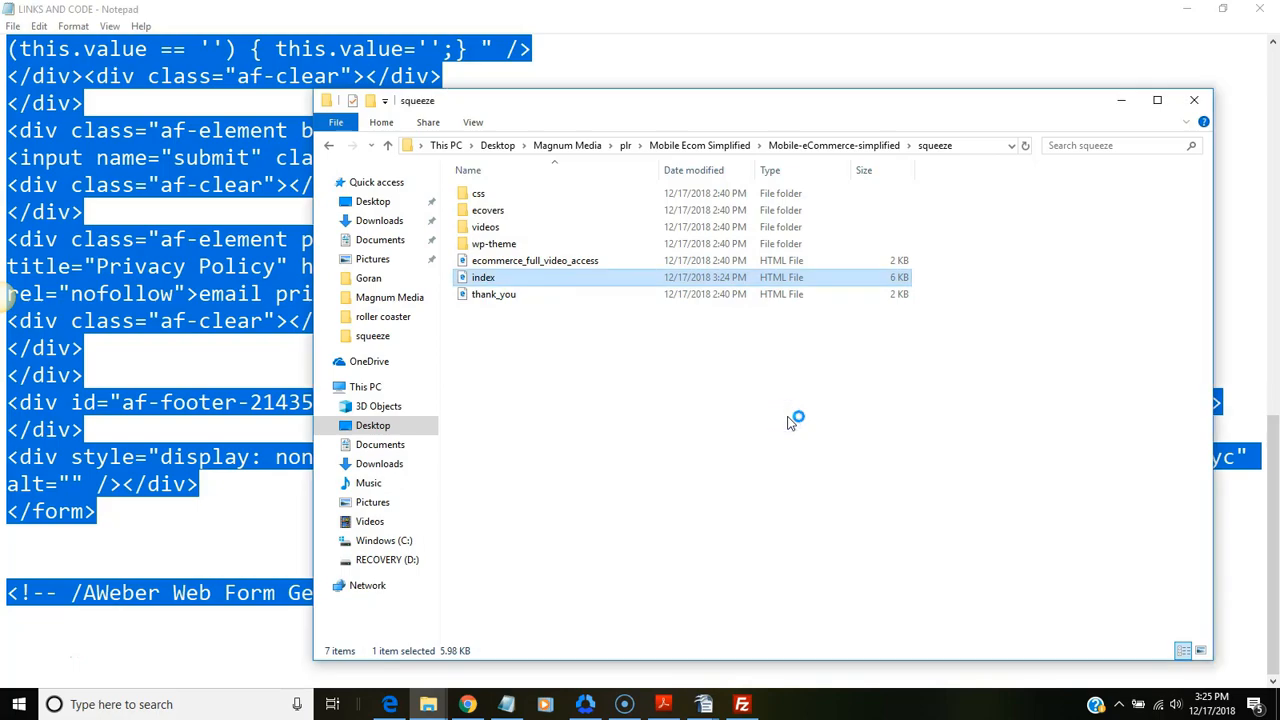
left_click(1198, 237)
left_click_drag(1273, 140, 1273, 300)
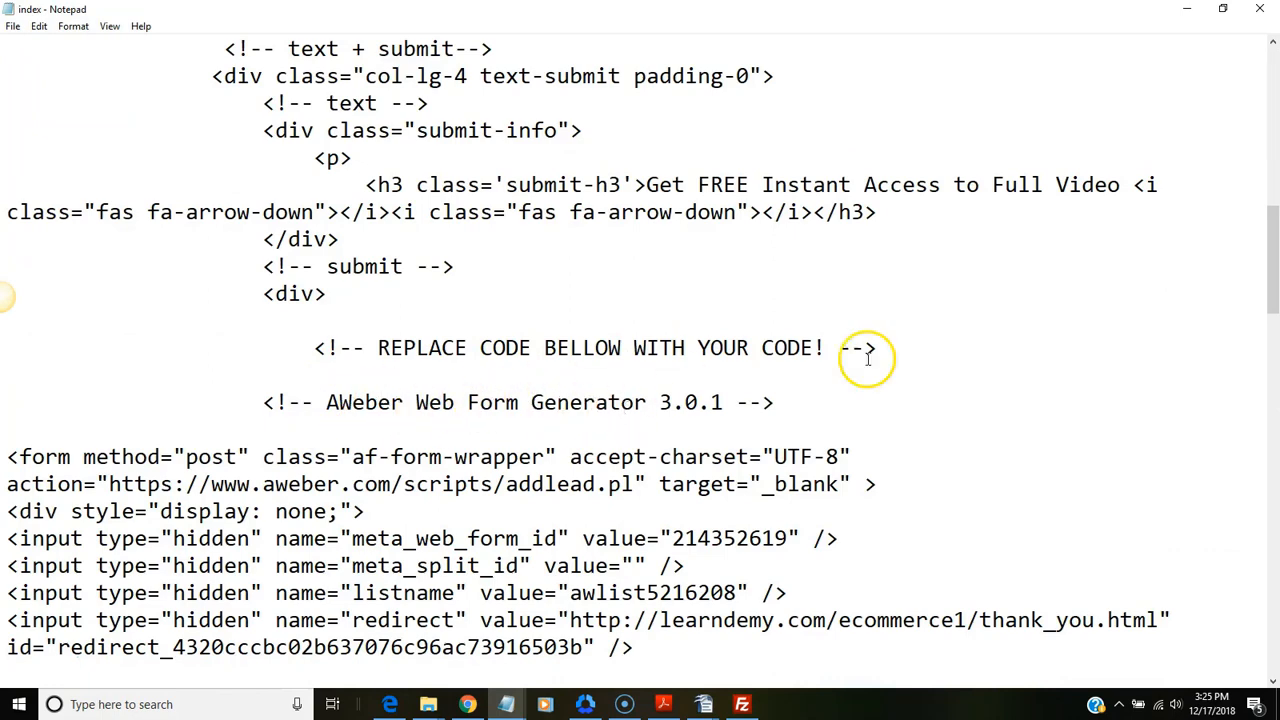
left_click(1260, 10)
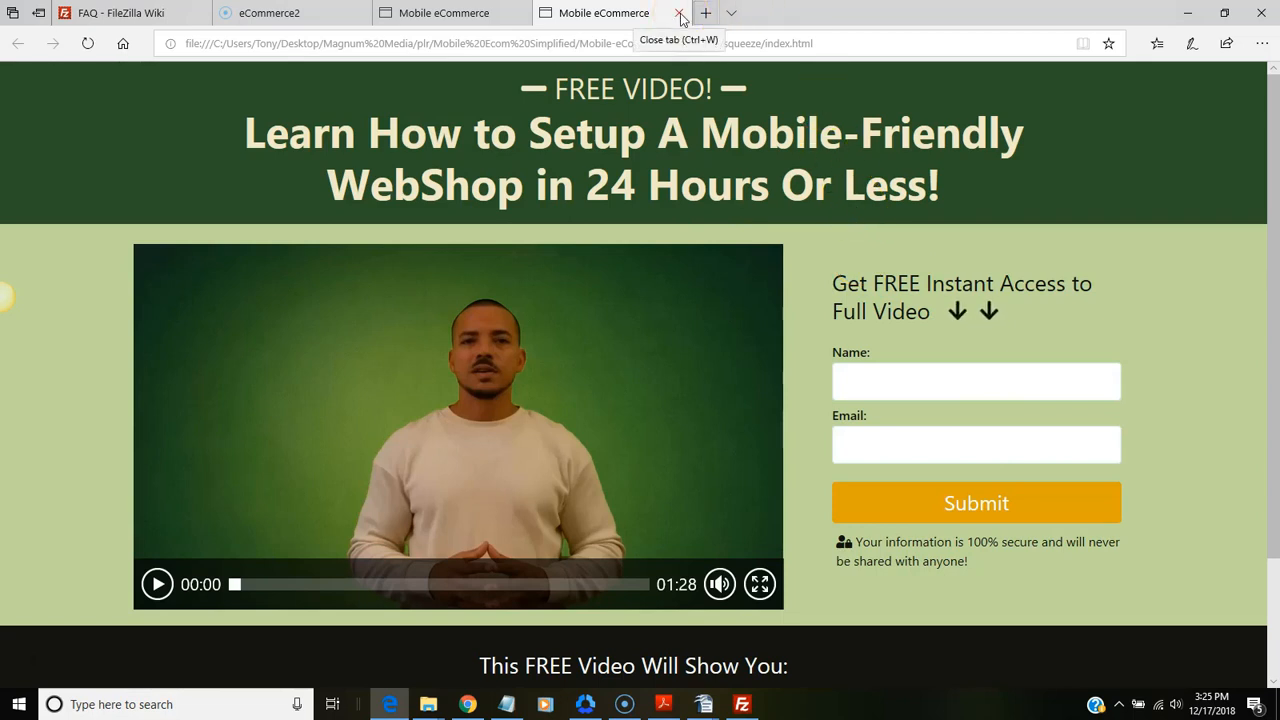
Minimise the browser and locate the squeeze folder inside Mobile Ecom Simplified > Mobile-eCommerce-simplified in File Explorer.
left_click(1187, 12)
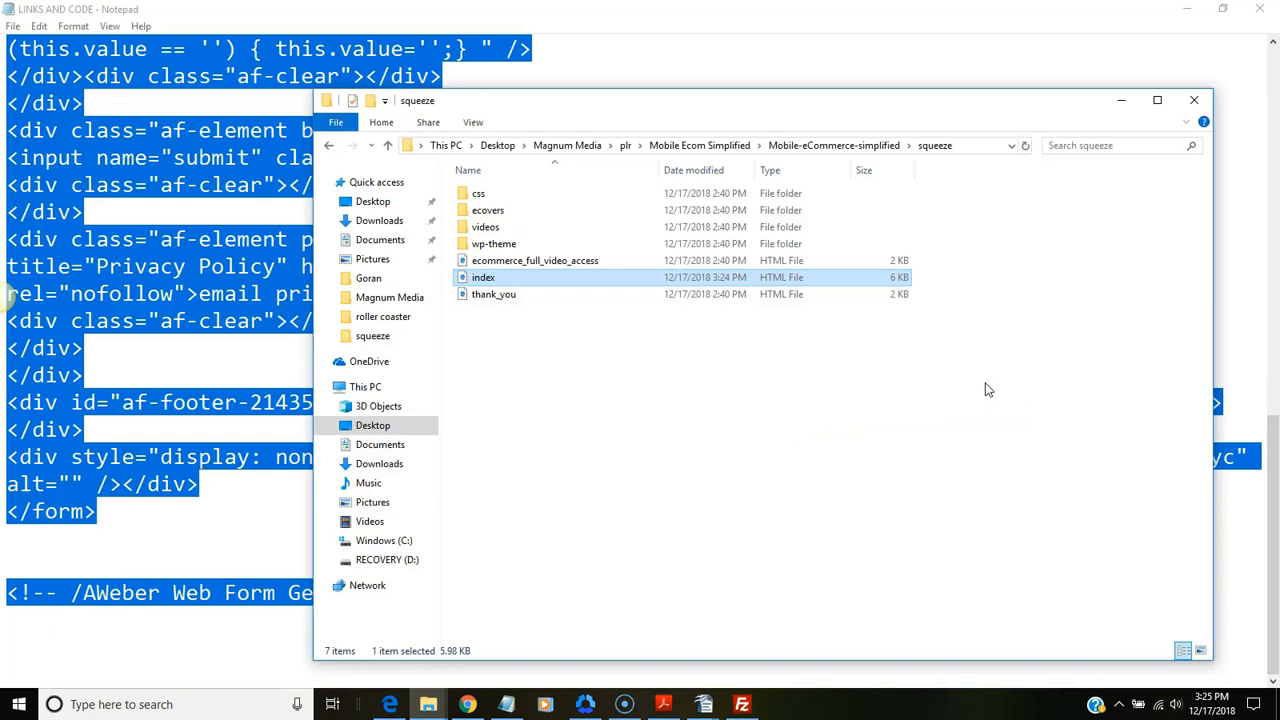
left_click(860, 146)
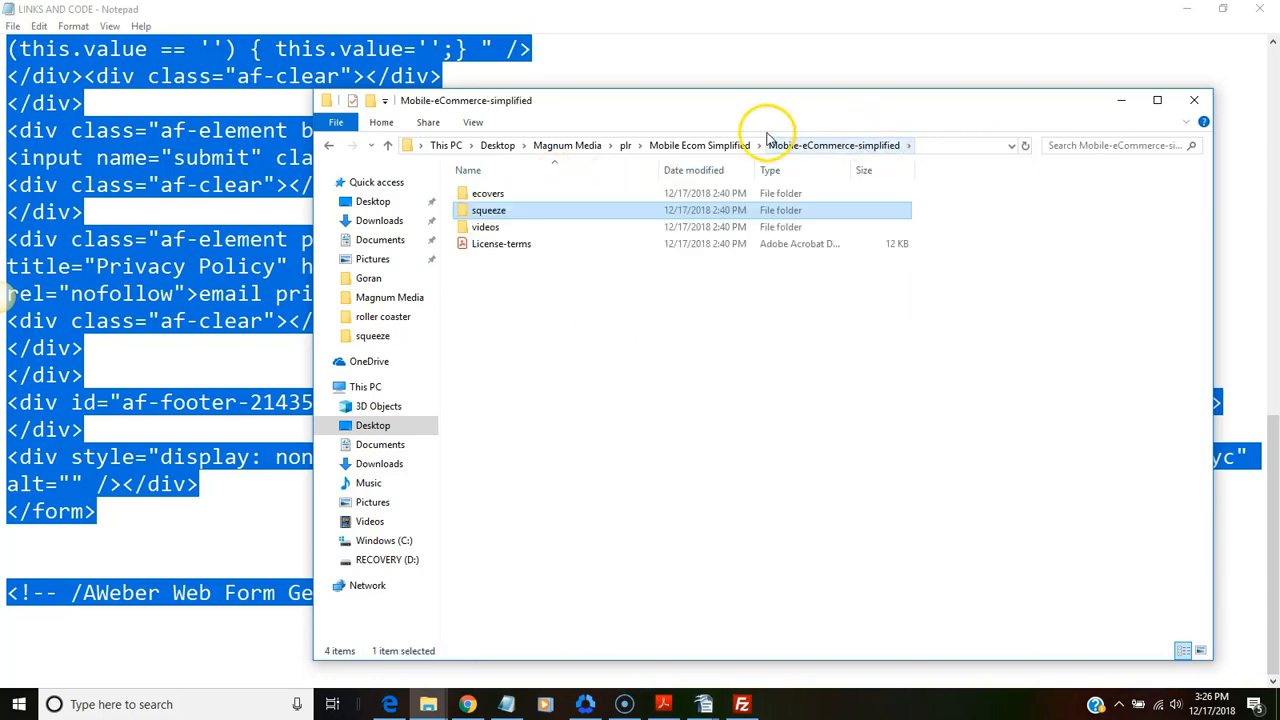
left_click(715, 146)
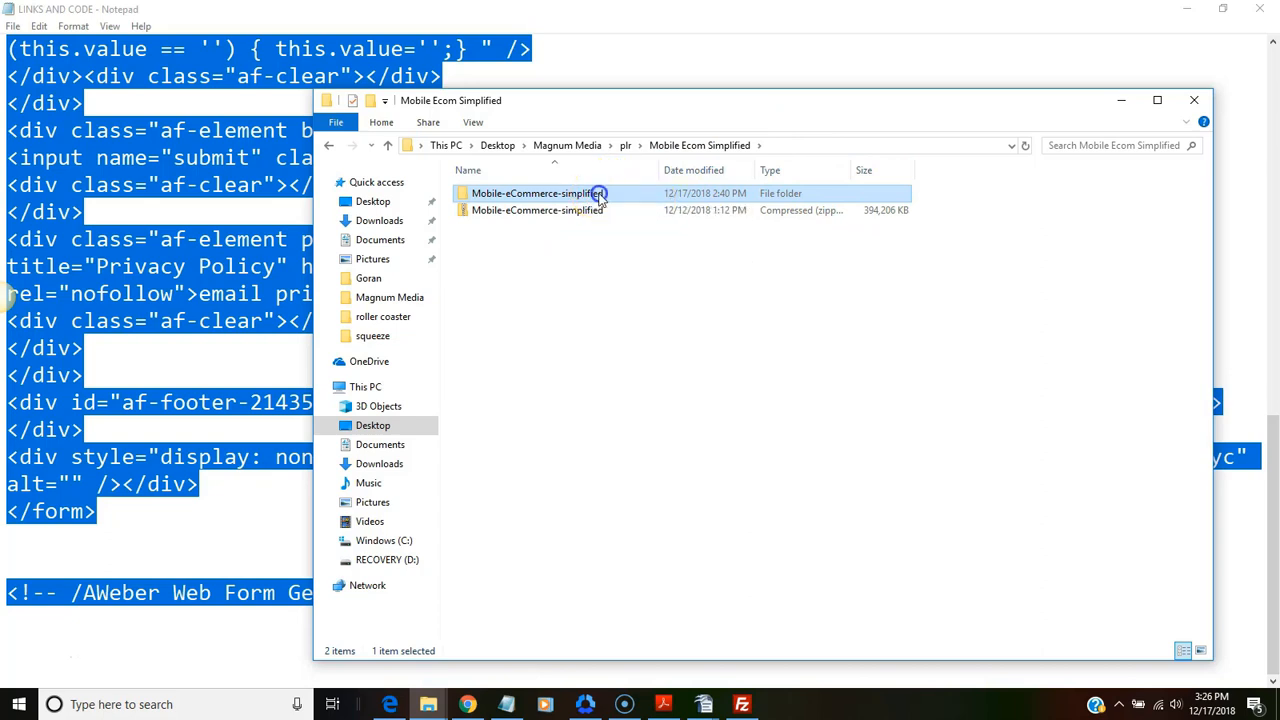
double_click(599, 195)
left_click(543, 215)
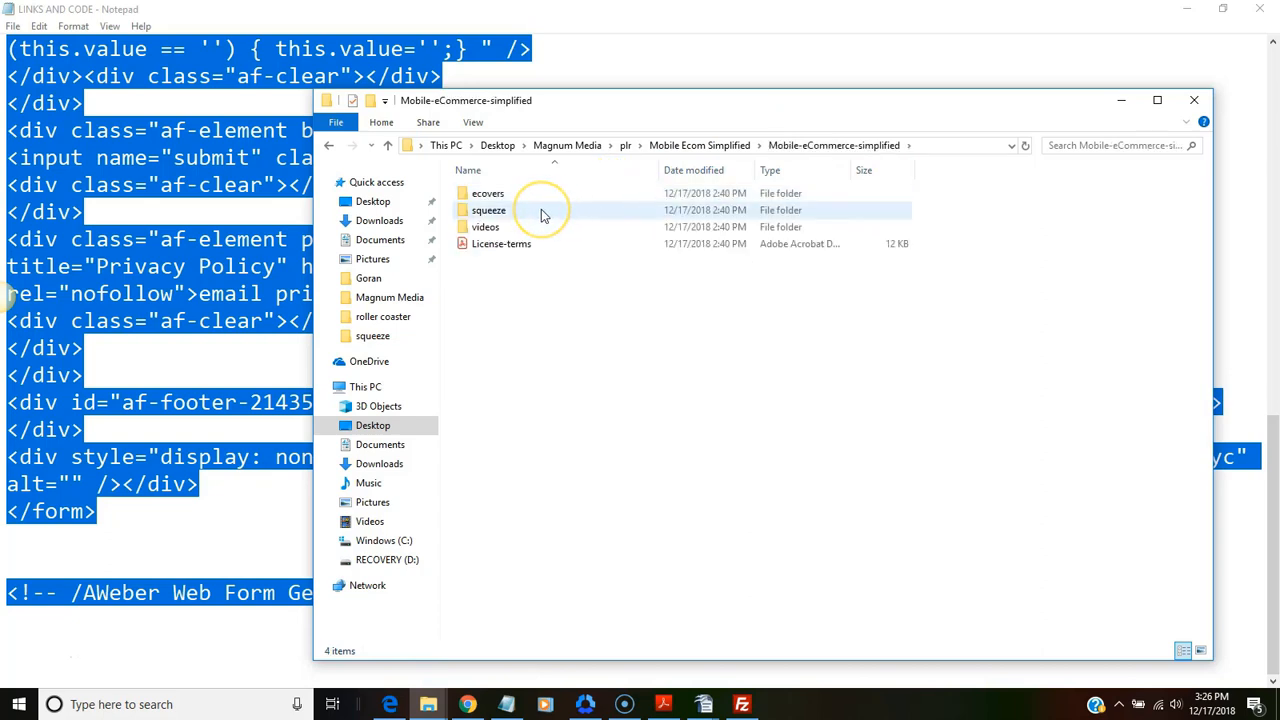
left_click(541, 213)
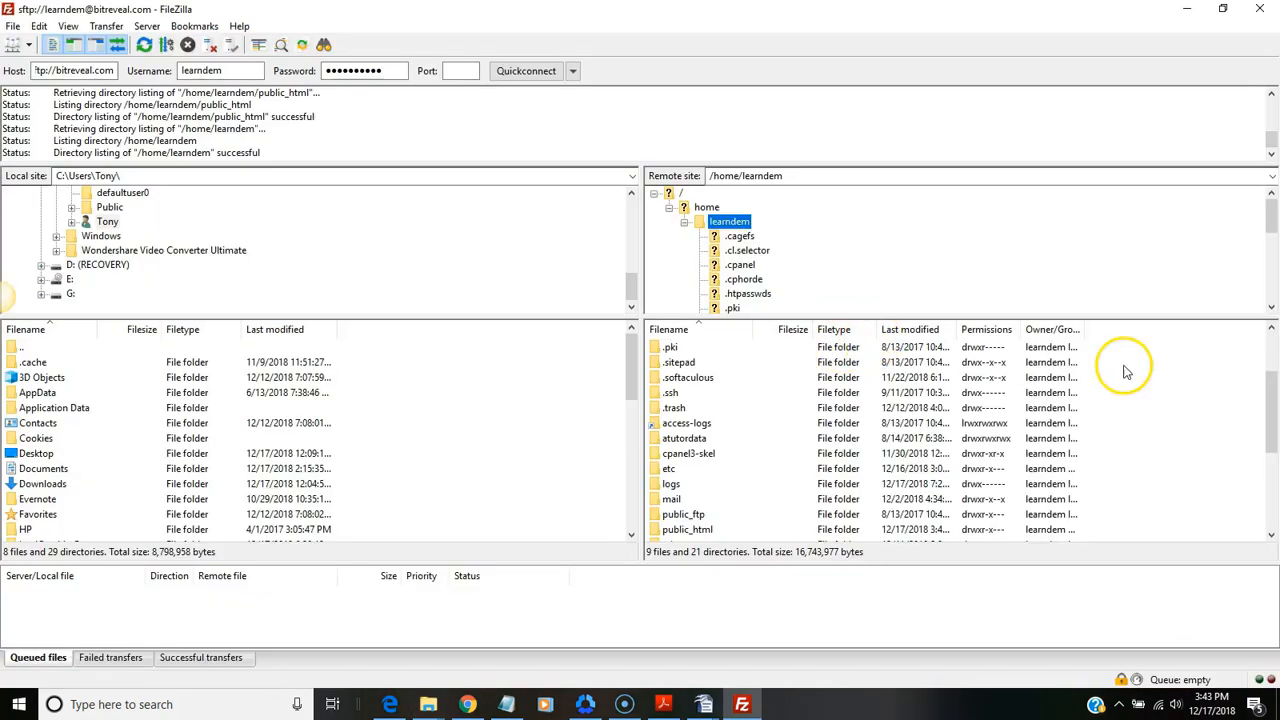
Switch to FileZilla and open the public_html folder on the remote site.
left_click_drag(1269, 425, 1272, 358)
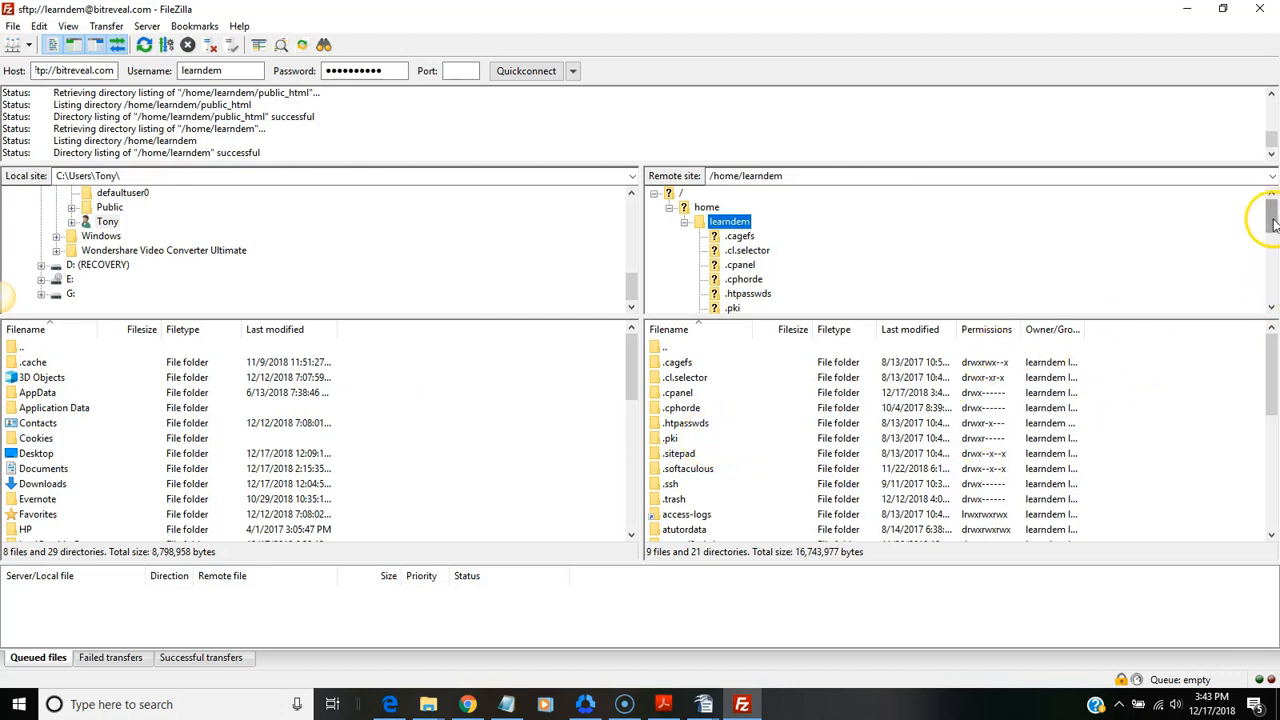
left_click_drag(1271, 214, 1272, 276)
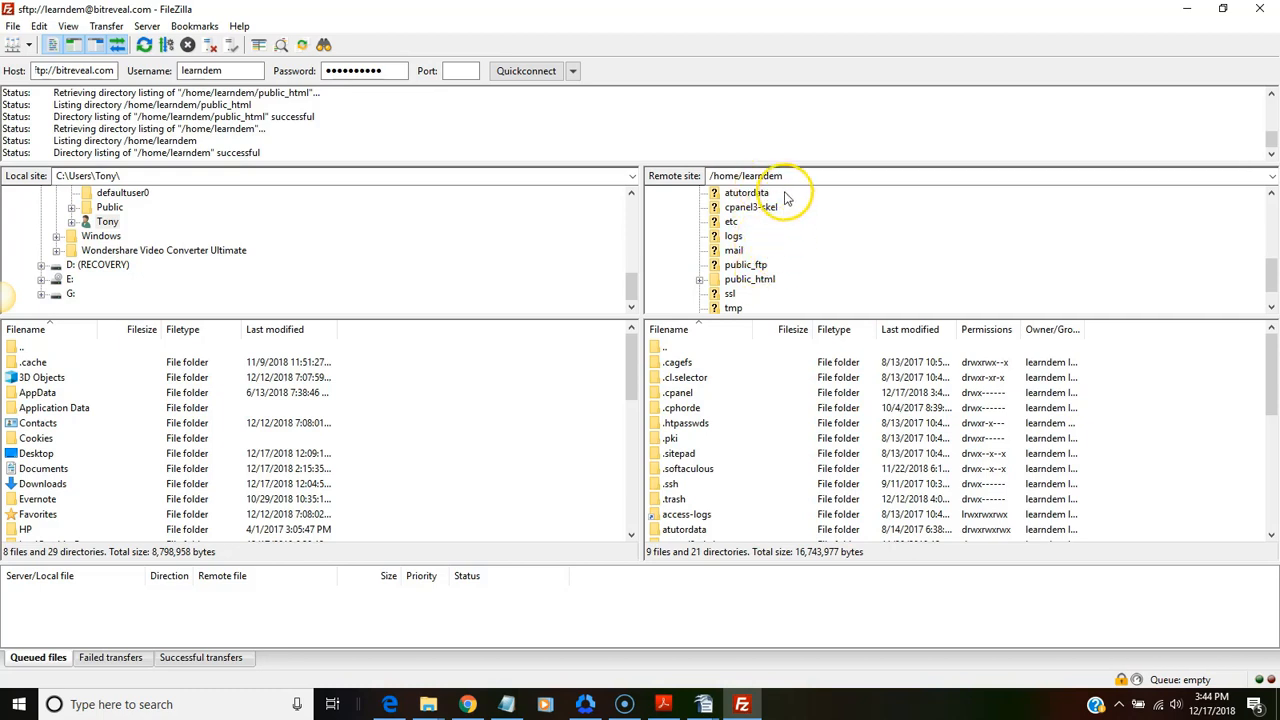
left_click(762, 280)
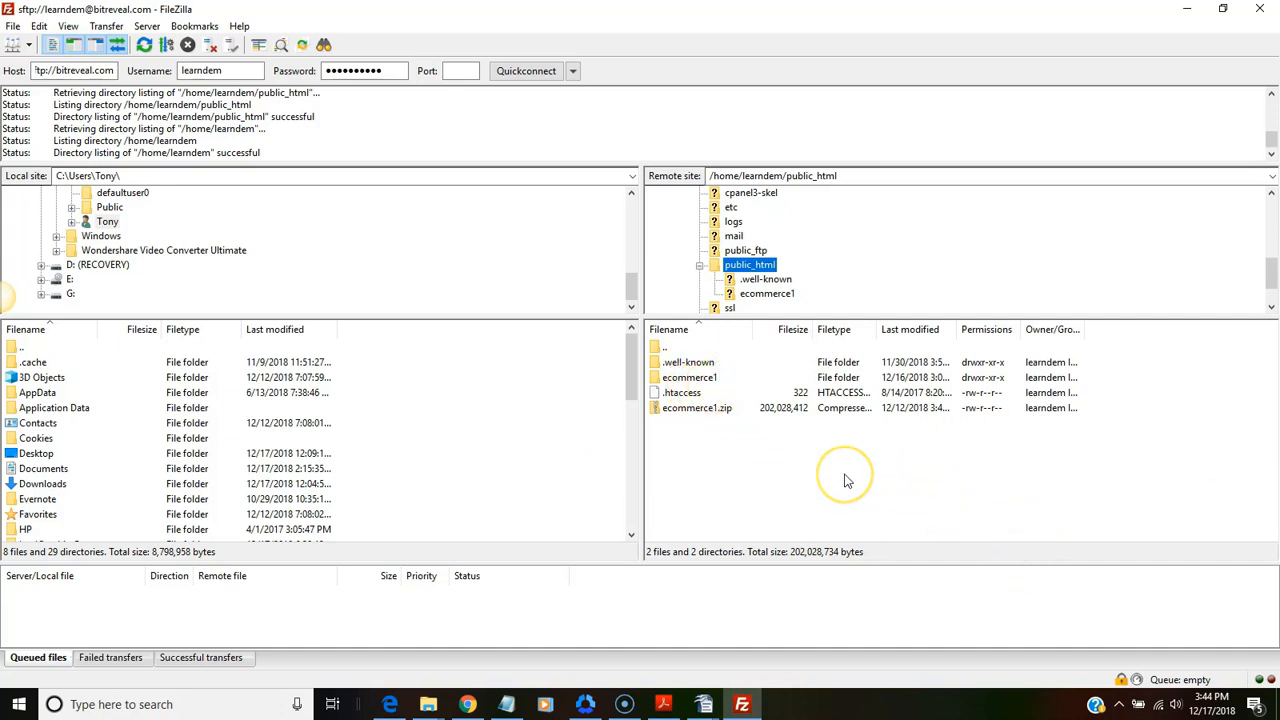
Create a directory named ecommerce2 inside the remote public_html folder and open it.
right_click(790, 470)
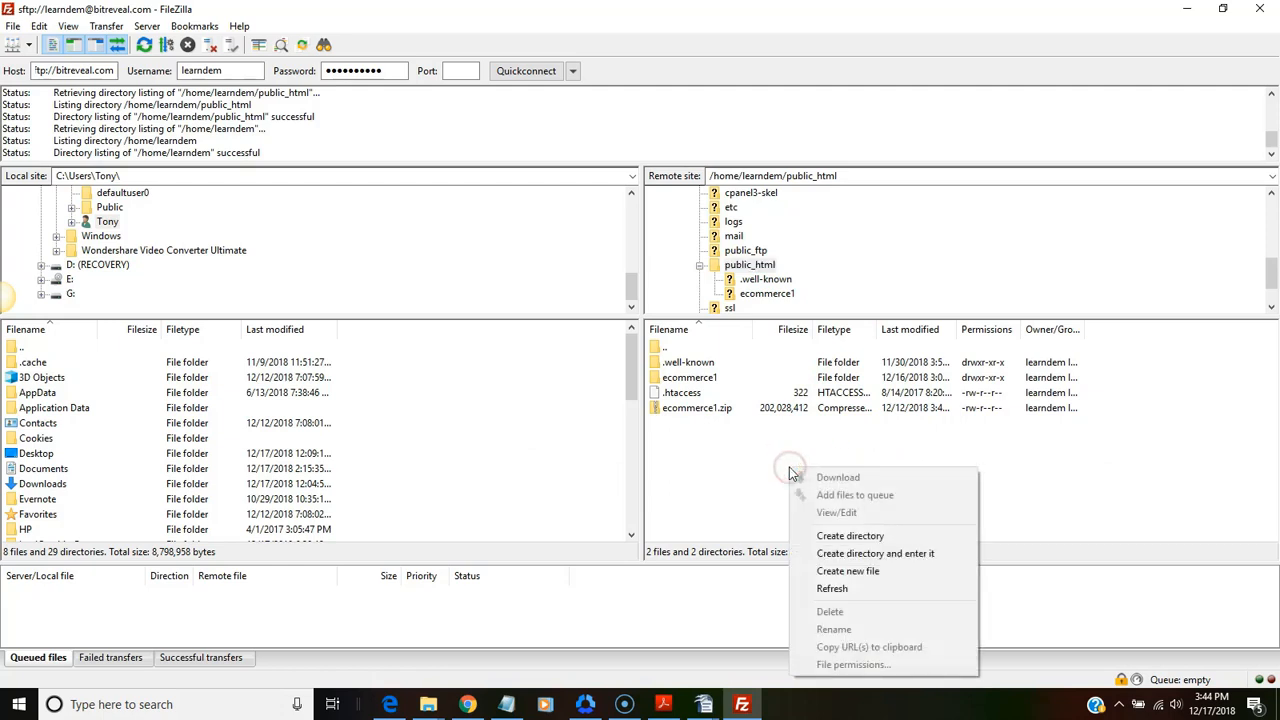
left_click(828, 535)
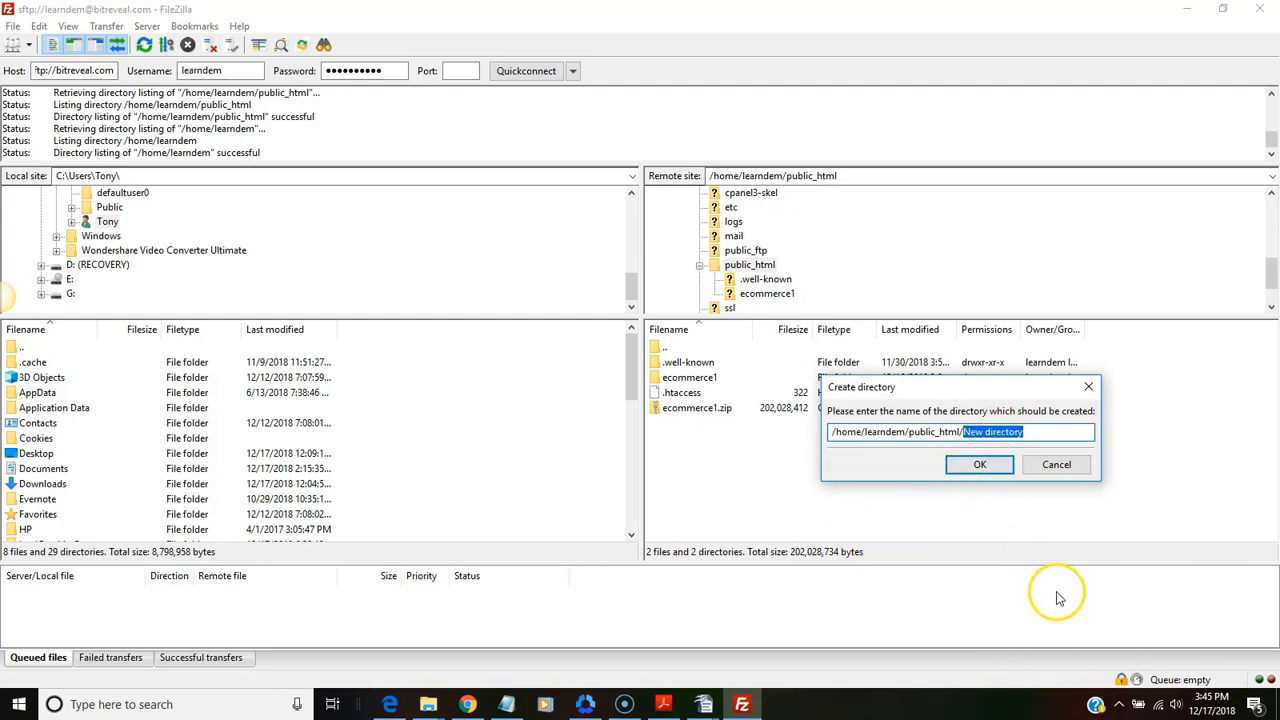
type("eco")
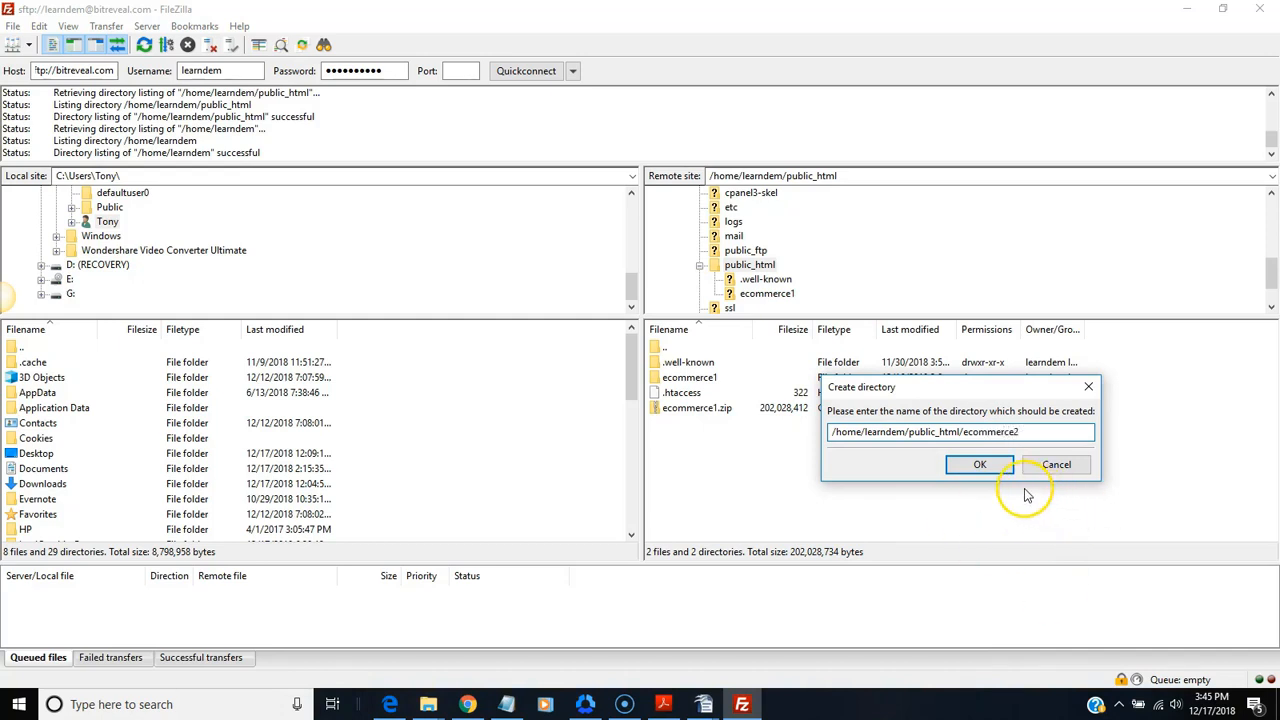
left_click(977, 464)
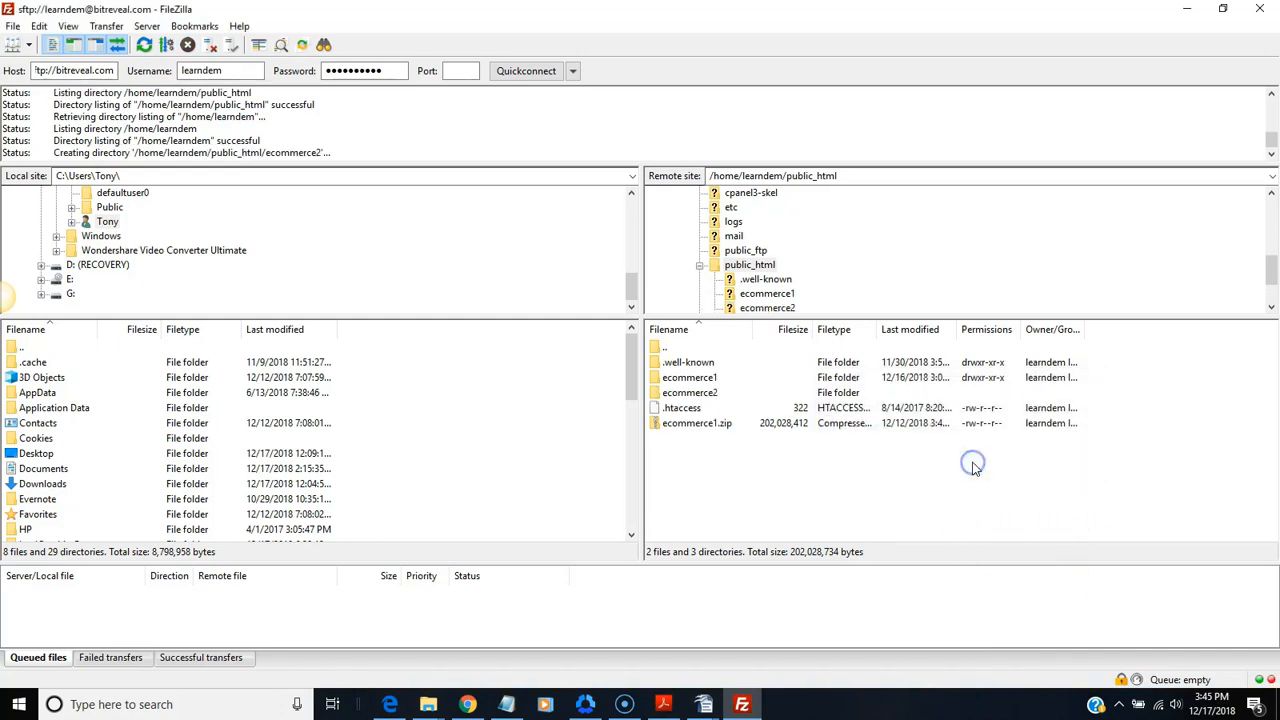
double_click(690, 392)
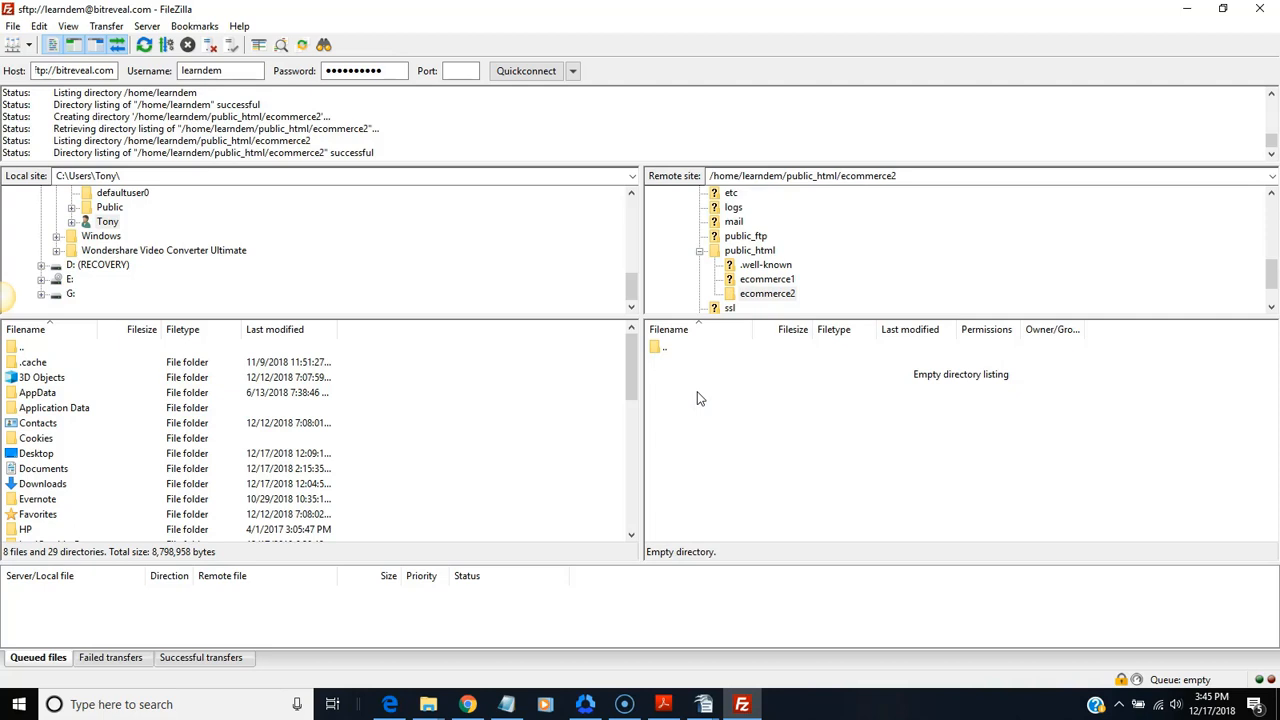
Browse the local site to Desktop > Magnum Media > plr > Mobile Ecom Simplified > Mobile-eCommerce-simplified > squeeze.
left_click(35, 455)
double_click(35, 455)
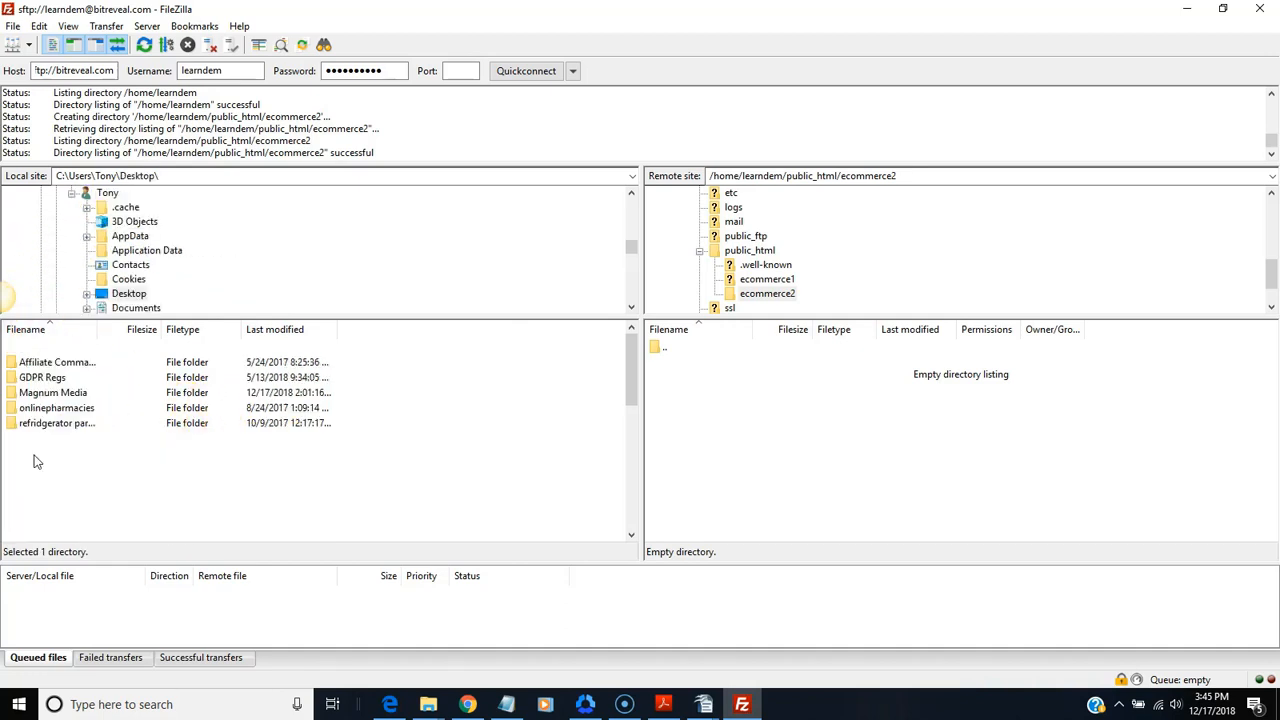
left_click(160, 265)
double_click(160, 265)
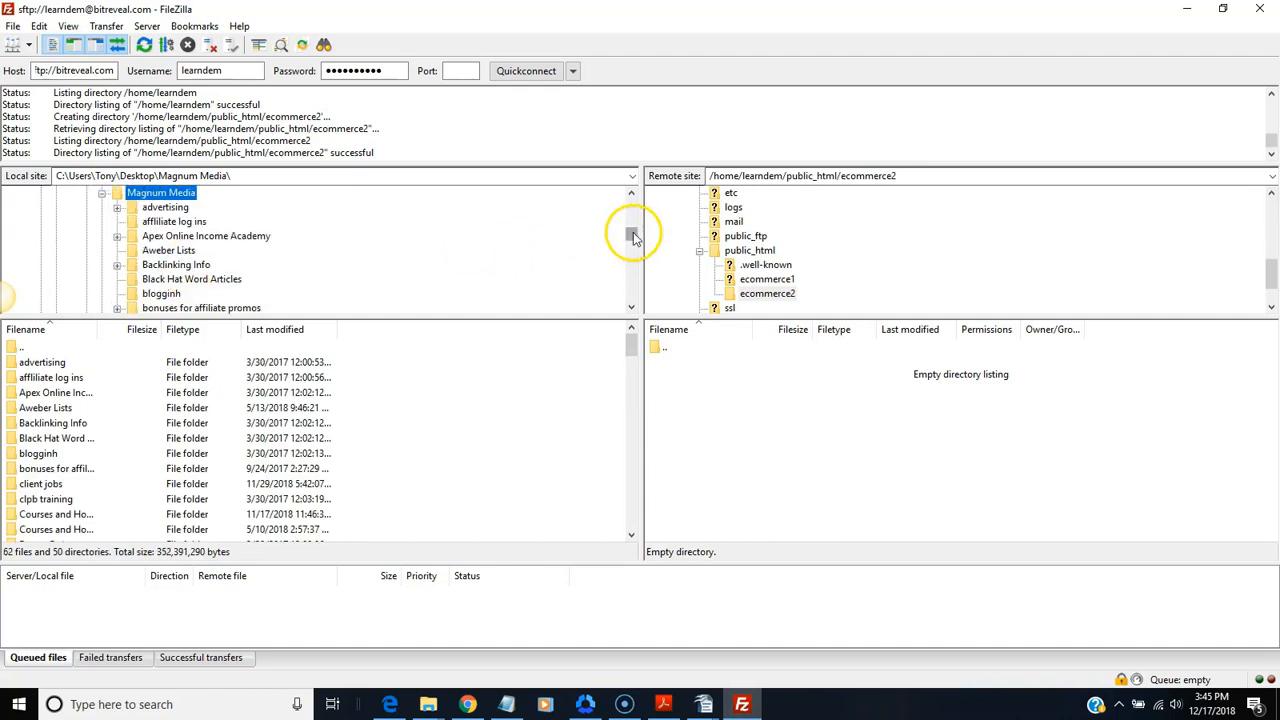
left_click_drag(633, 234, 634, 257)
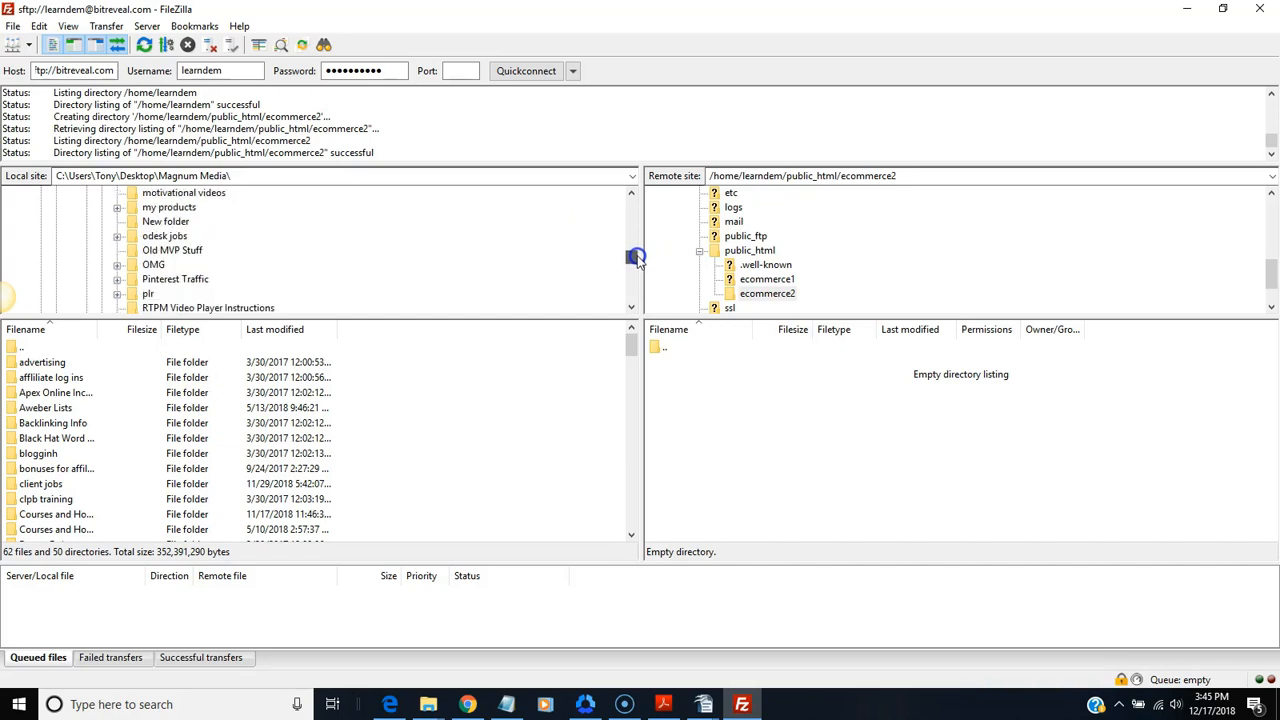
left_click(148, 295)
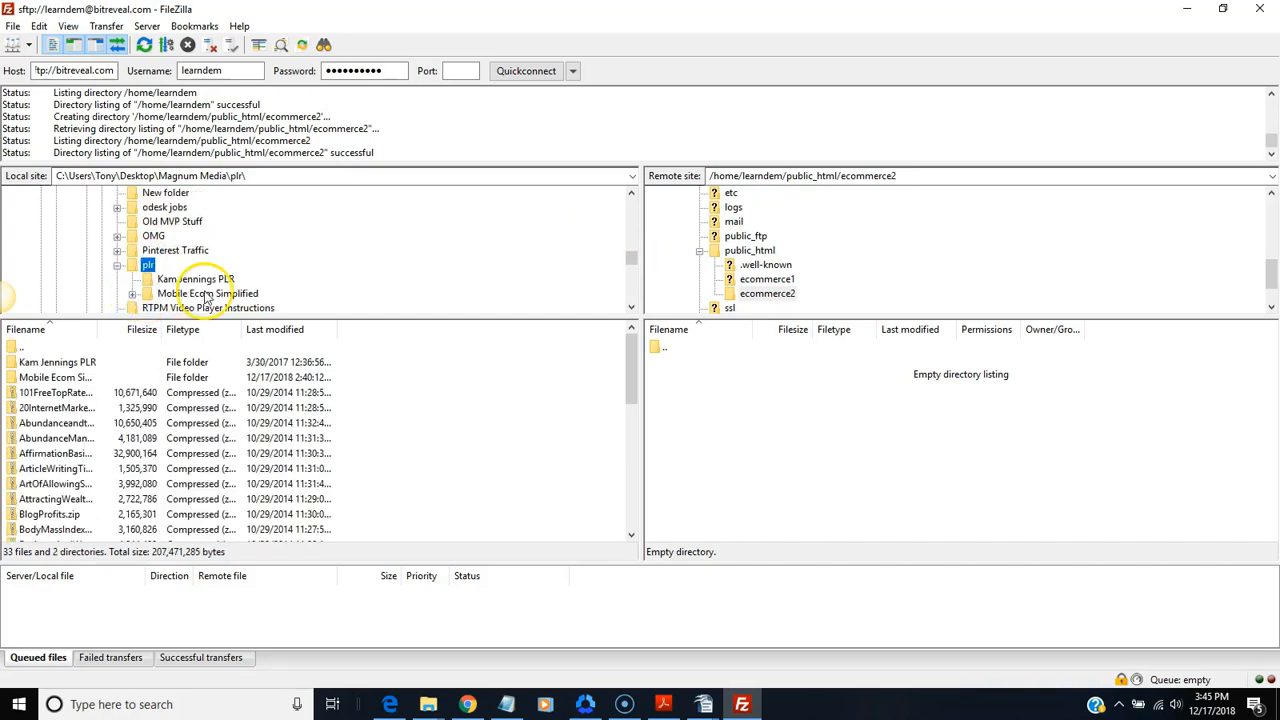
left_click(206, 295)
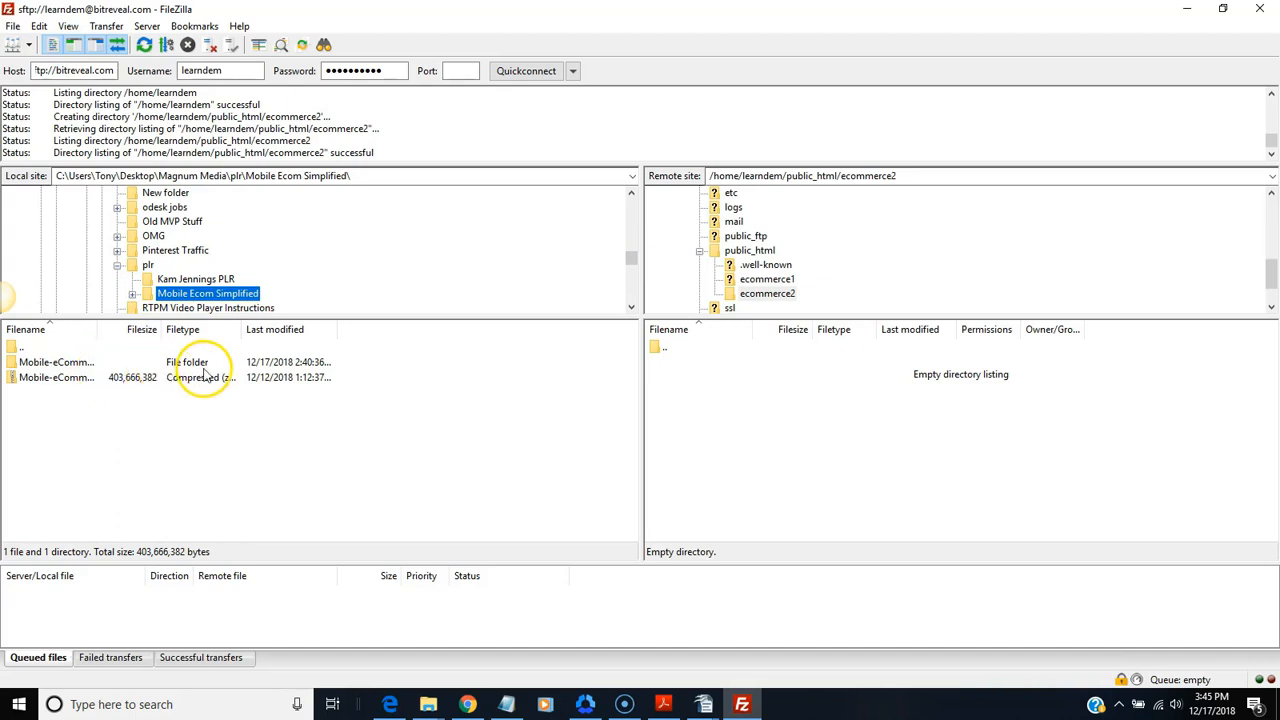
double_click(60, 362)
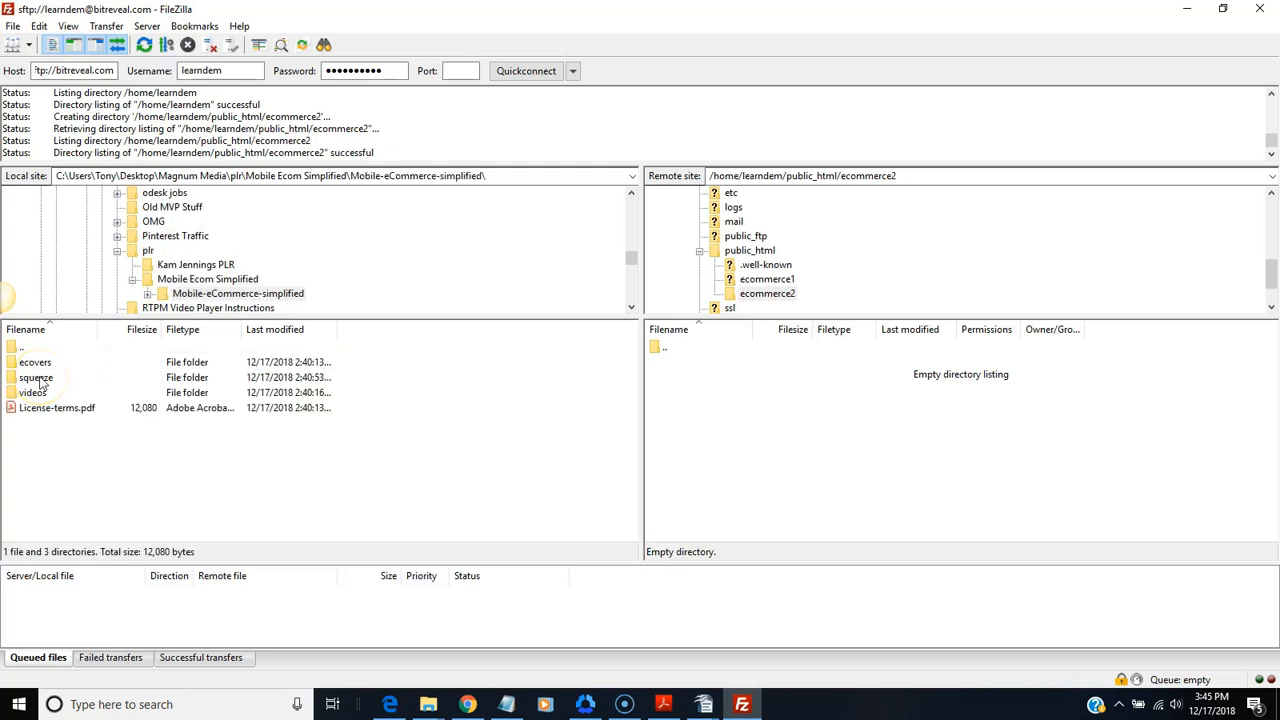
double_click(38, 379)
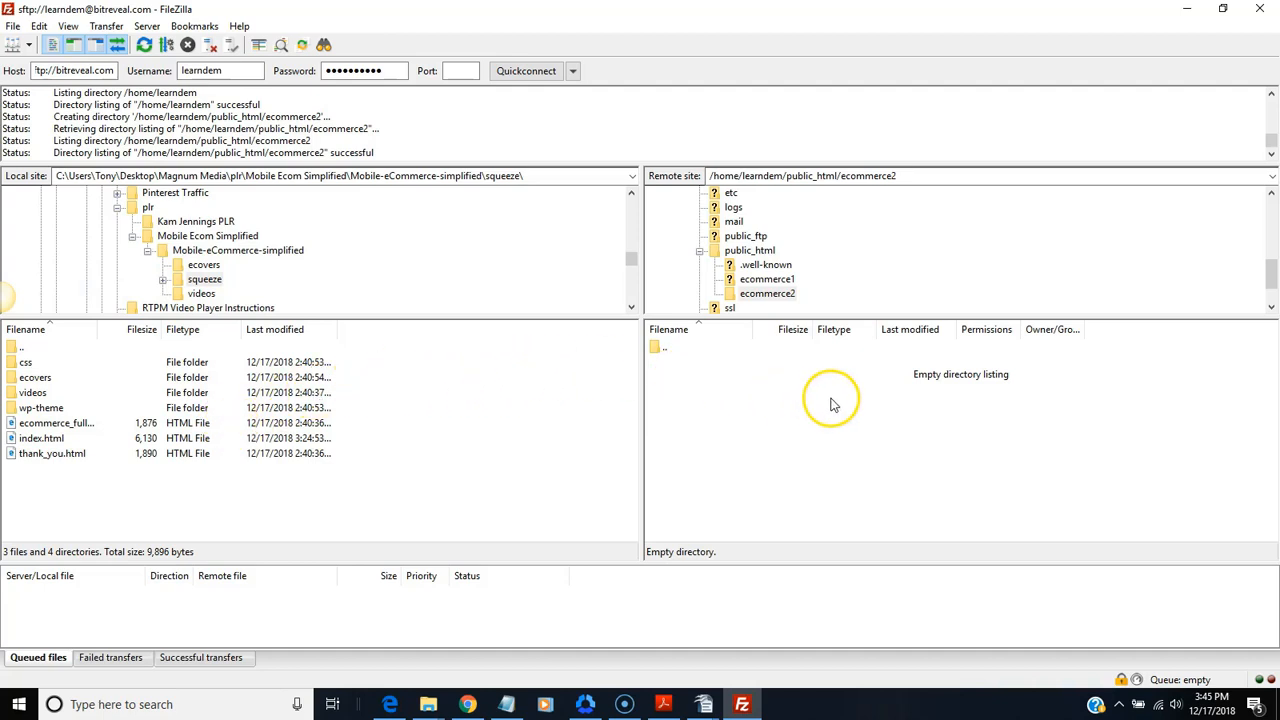
Upload all folders and HTML files of the local squeeze folder to the remote ecommerce2 directory and look through the transfer queue.
left_click(22, 346)
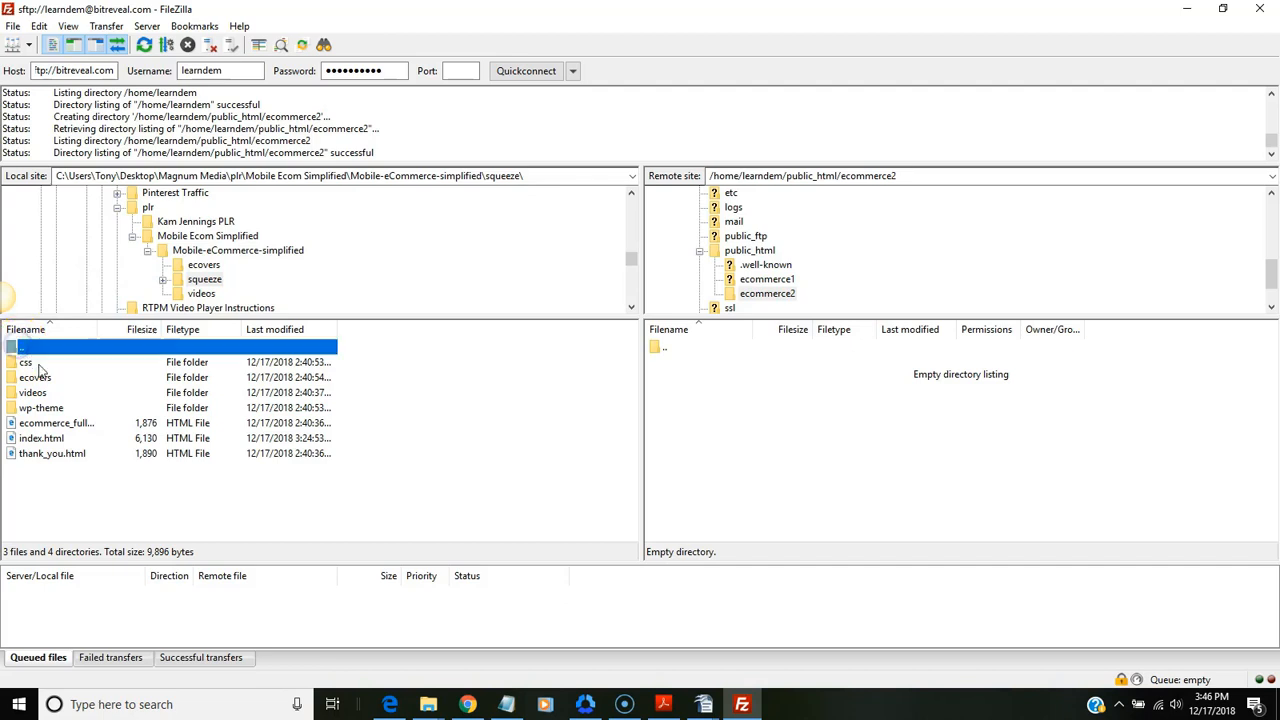
left_click(53, 453, "shift")
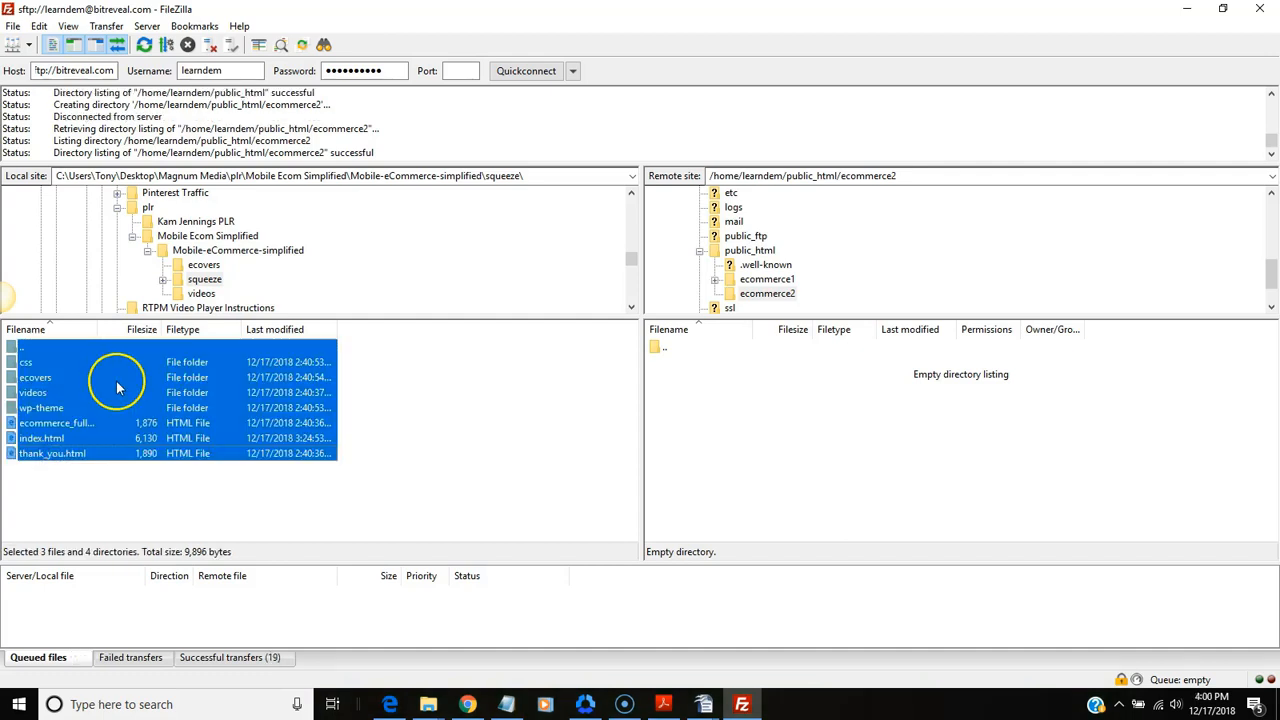
right_click(117, 388)
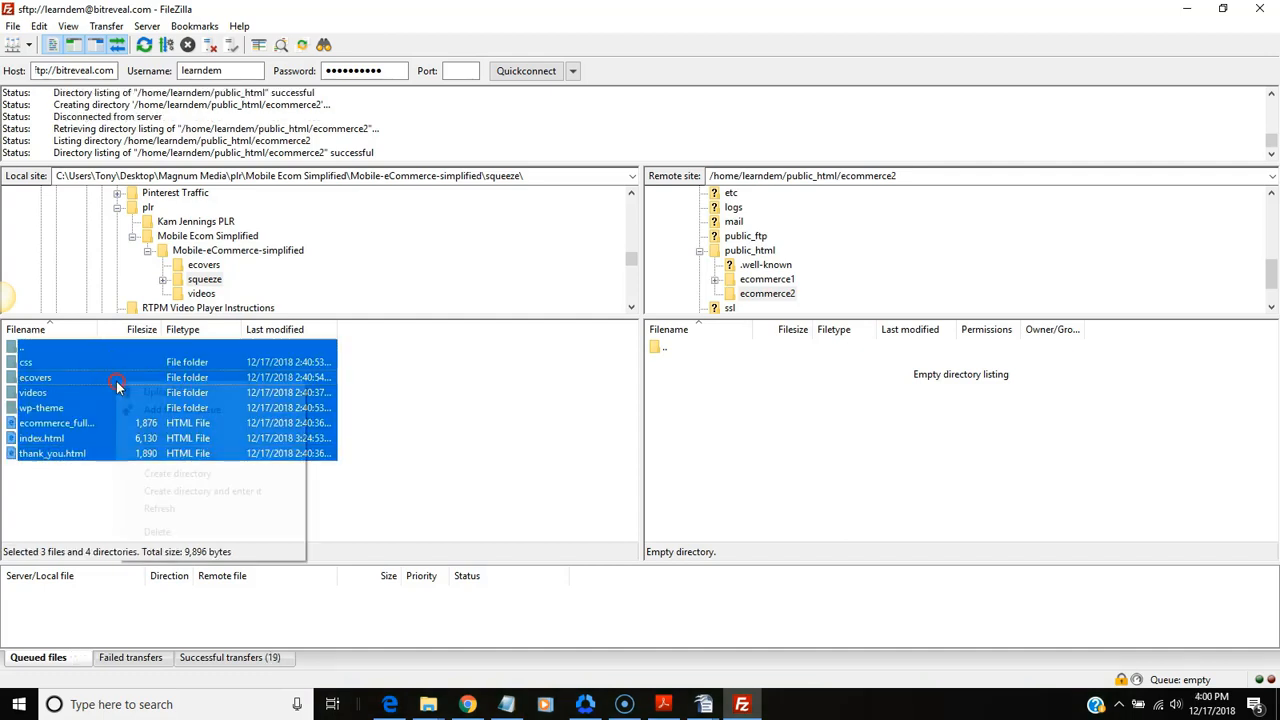
left_click(160, 393)
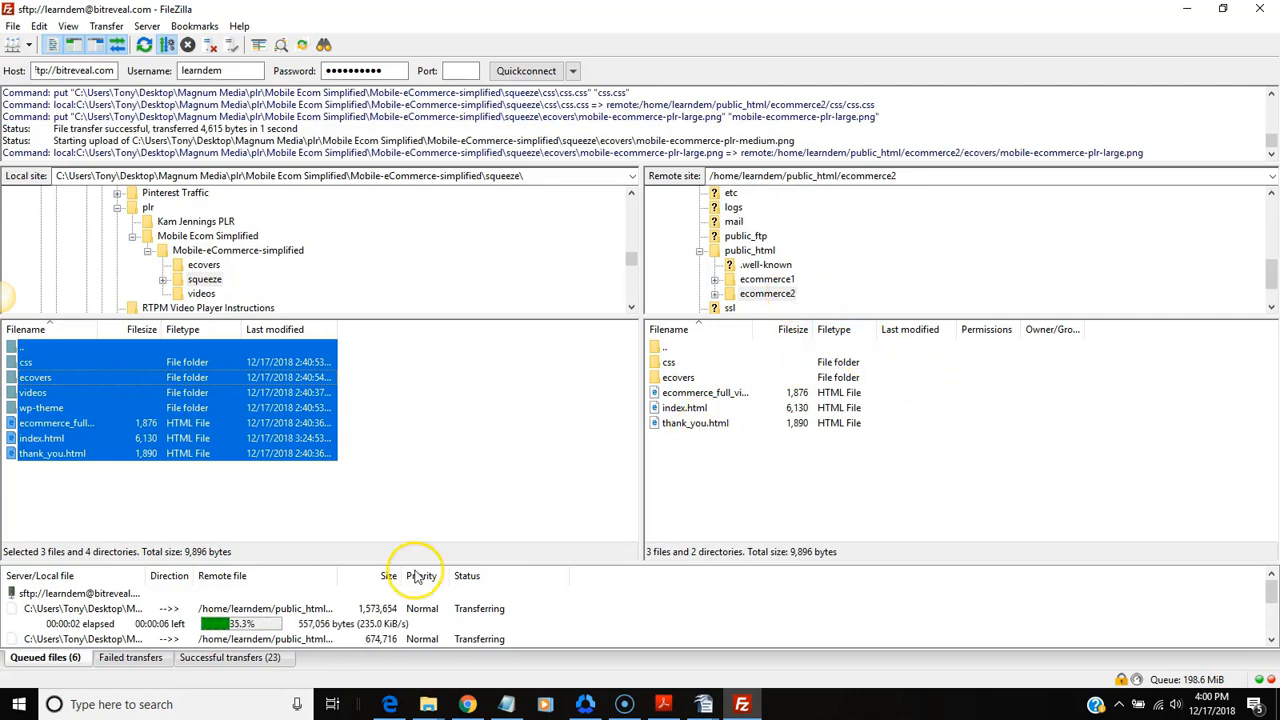
left_click_drag(1272, 591, 1275, 615)
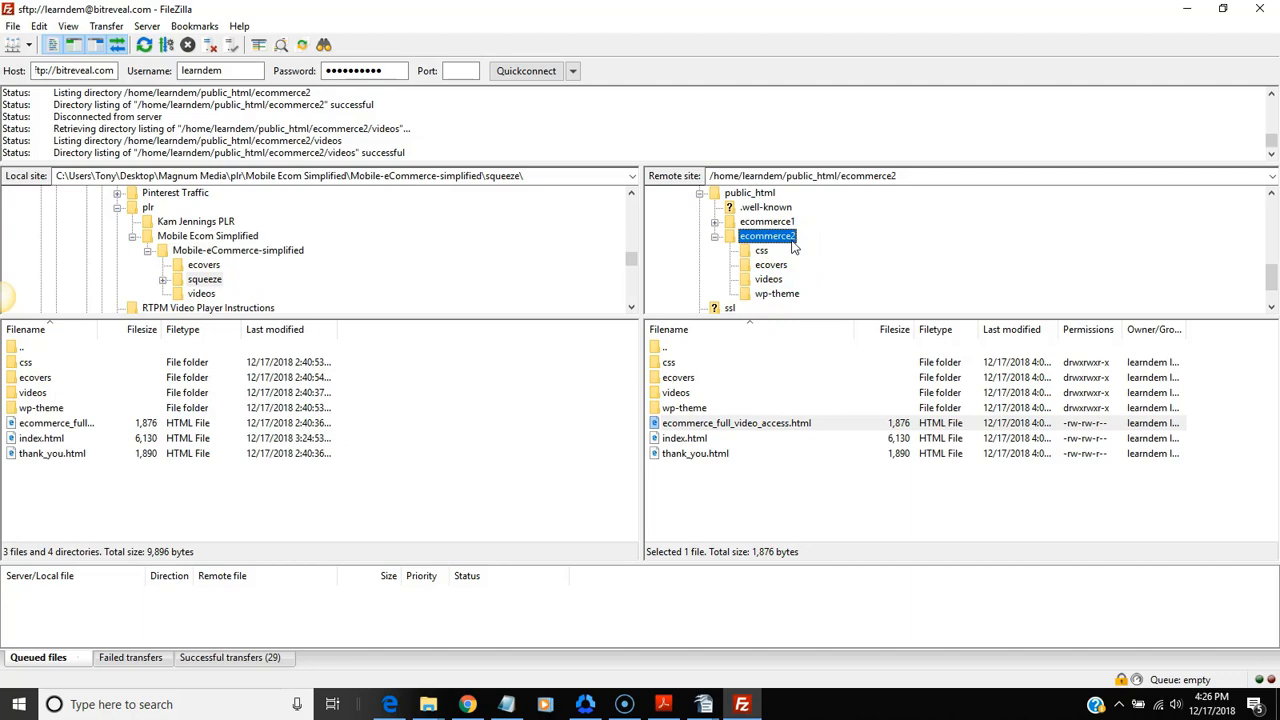
Switch to Chrome and check the uploaded thank-you page and its address, learndemy.com/ecommerce2/thank_you.html.
left_click(468, 704)
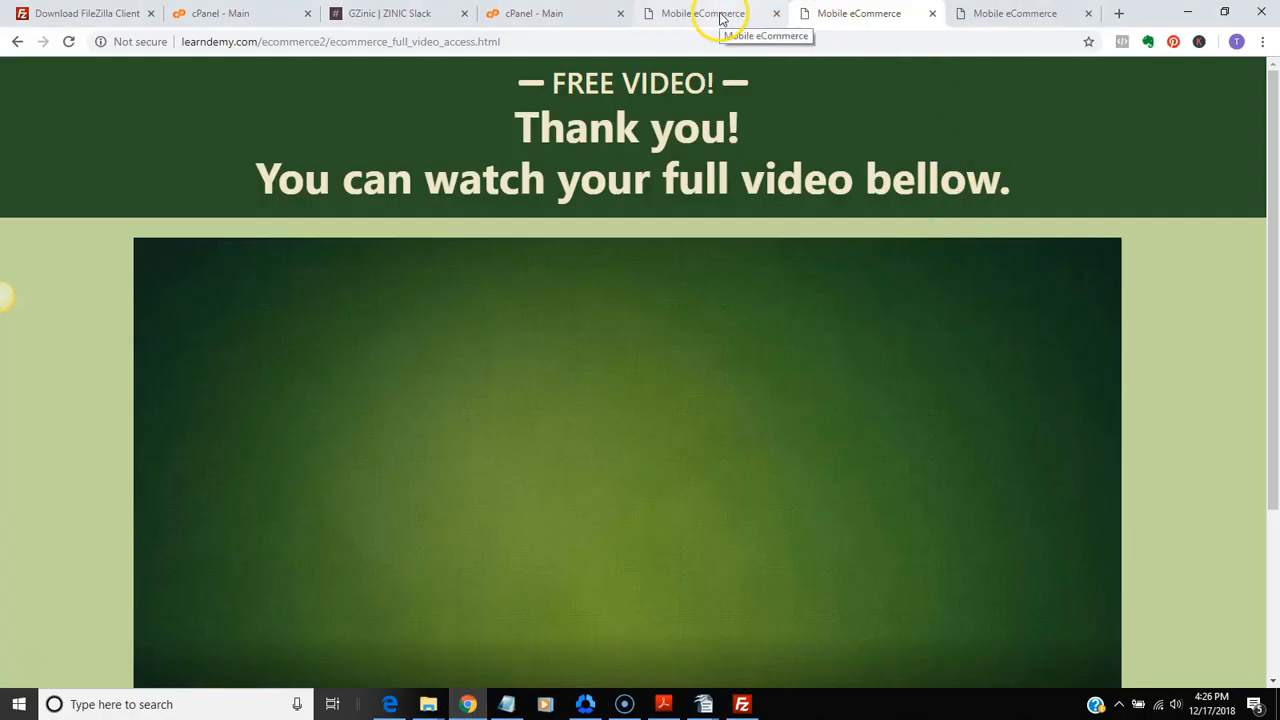
left_click(684, 14)
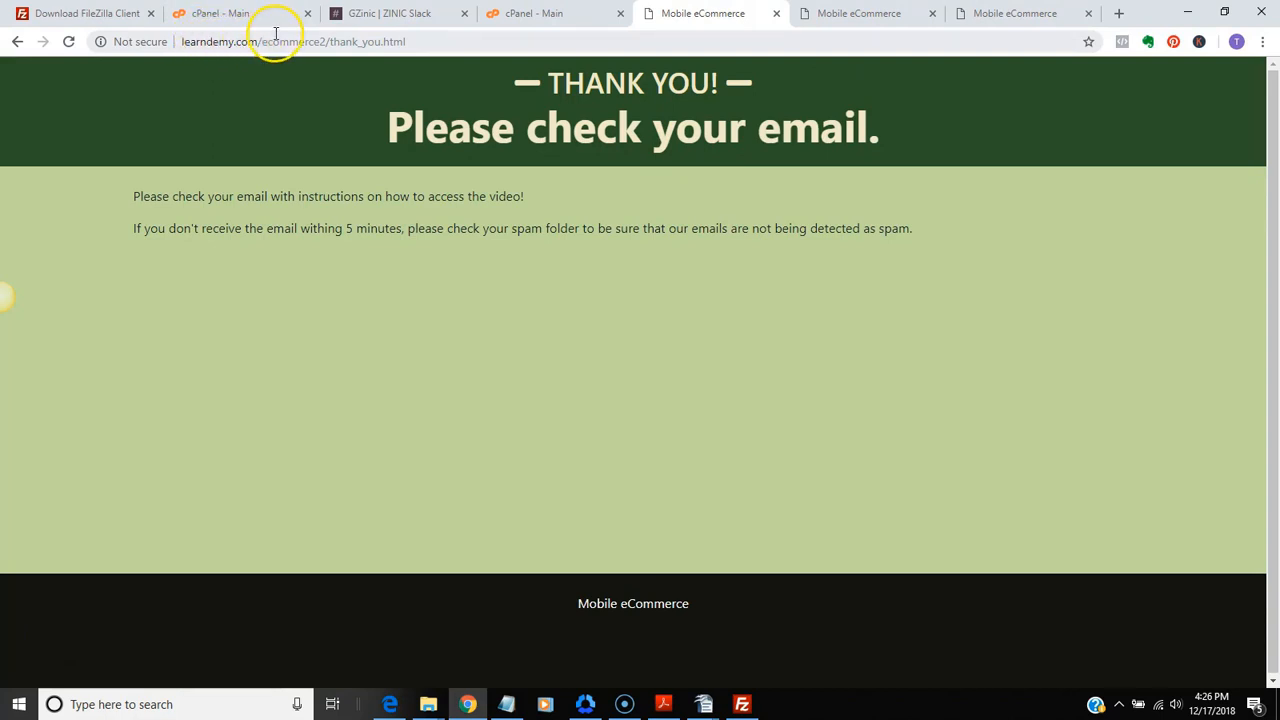
left_click(322, 42)
type("2")
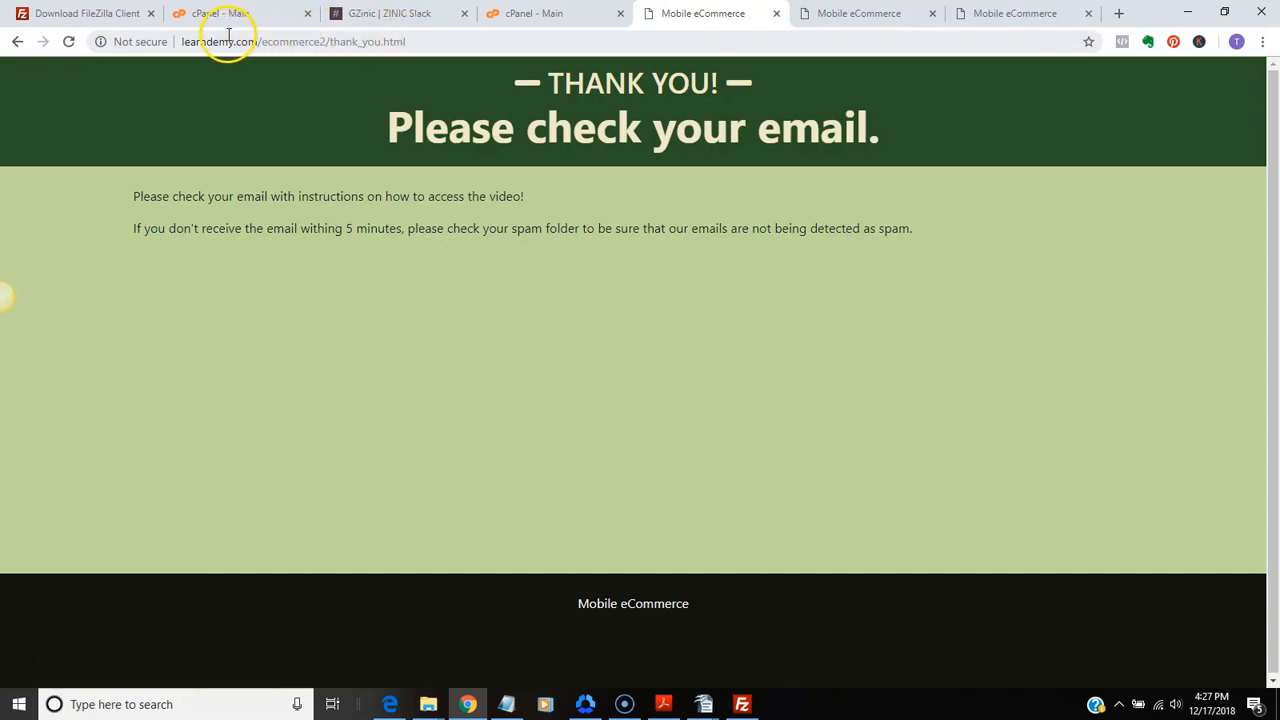
View the live squeeze page at learndemy.com/ecommerce2/ and examine the ecommerce_full_video_access.html page down to its video player.
left_click(1006, 14)
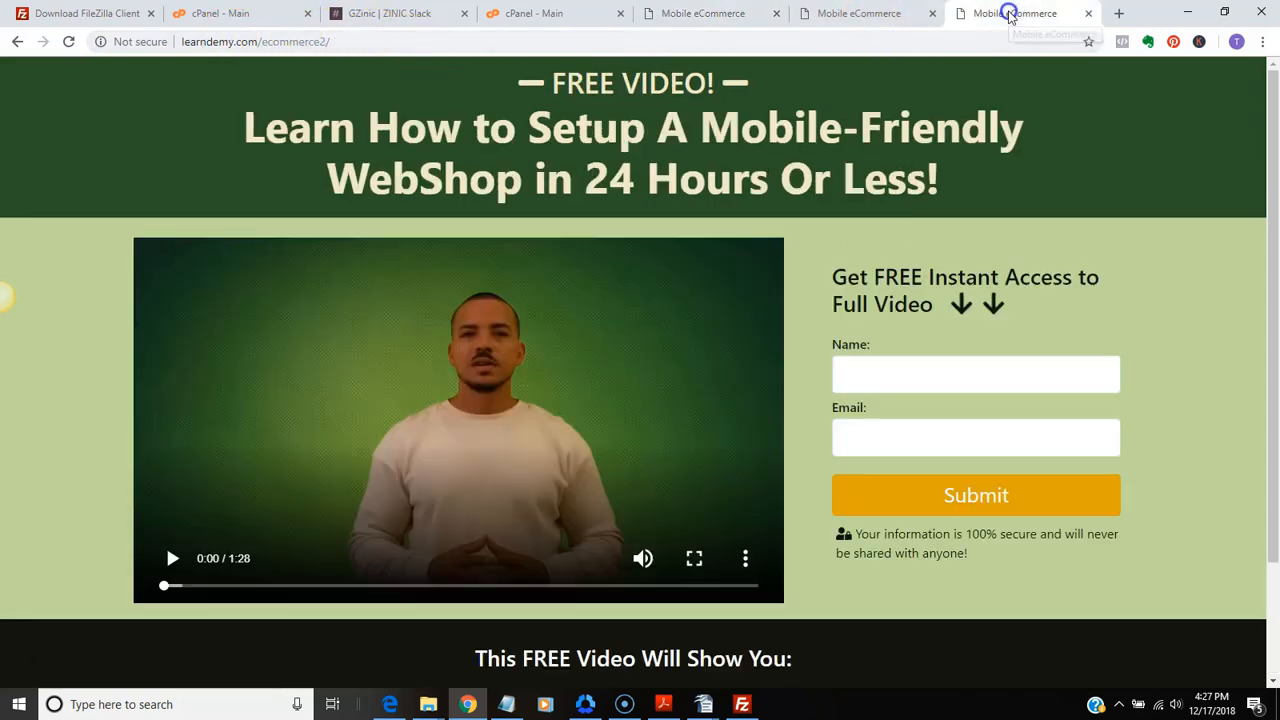
left_click(884, 12)
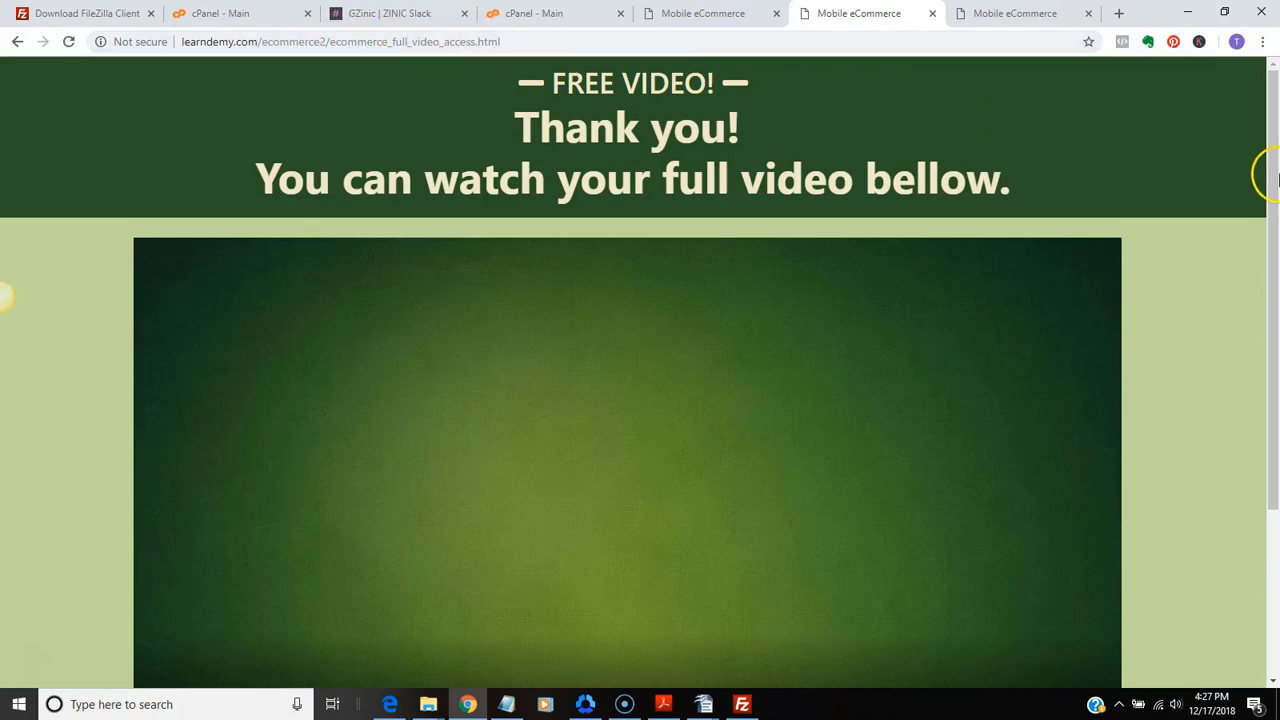
left_click_drag(1268, 171, 1276, 319)
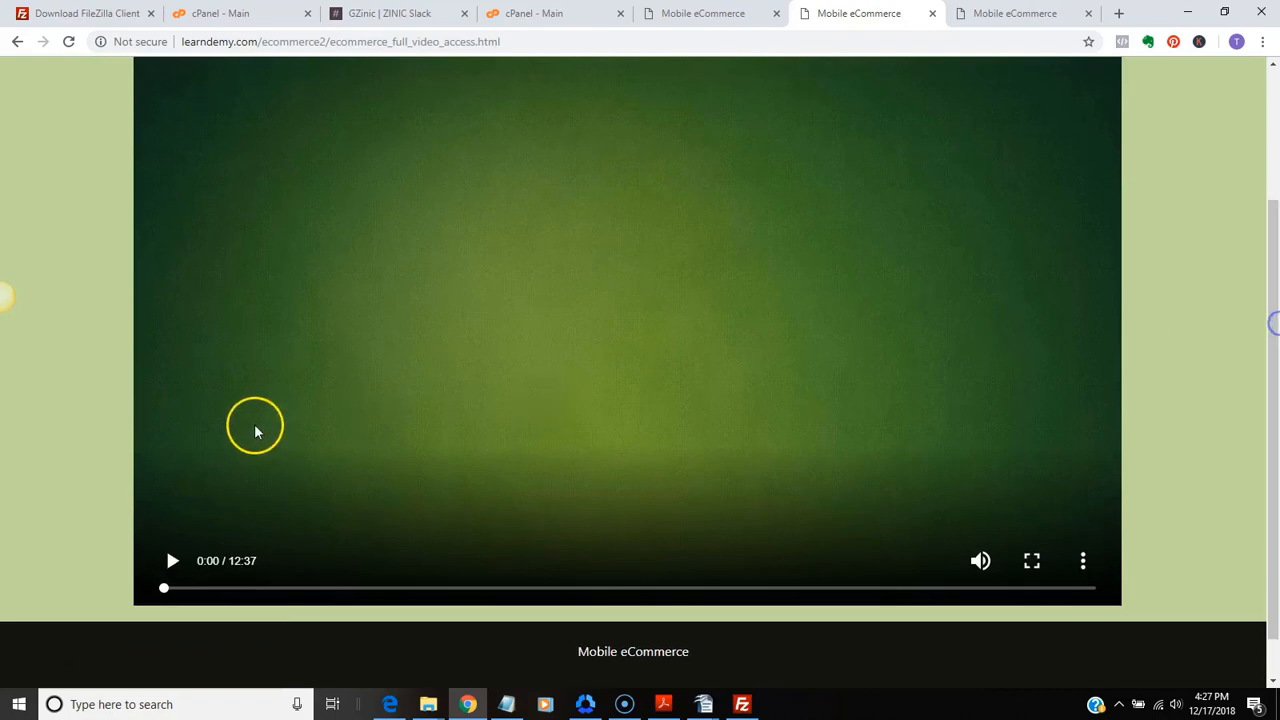
left_click_drag(1276, 566, 1274, 363)
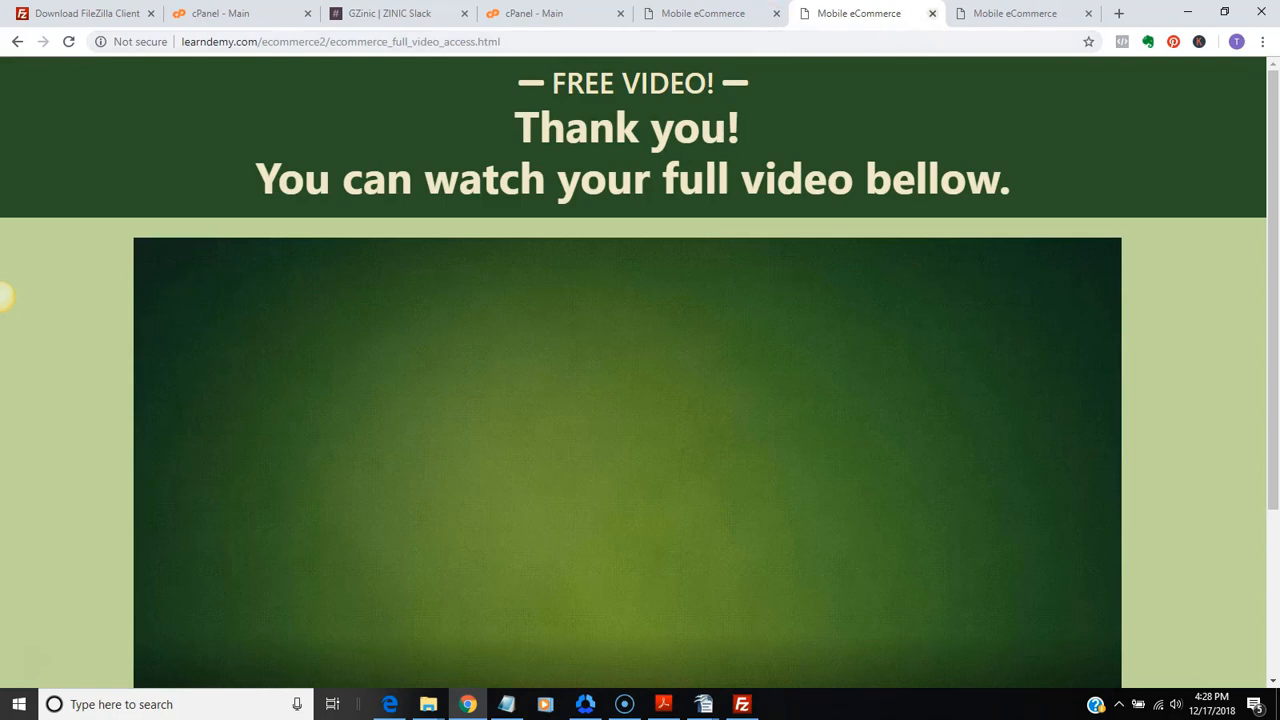
Return to the live squeeze page and compare its address with the uploaded ecommerce2 folder in FileZilla.
left_click(1015, 14)
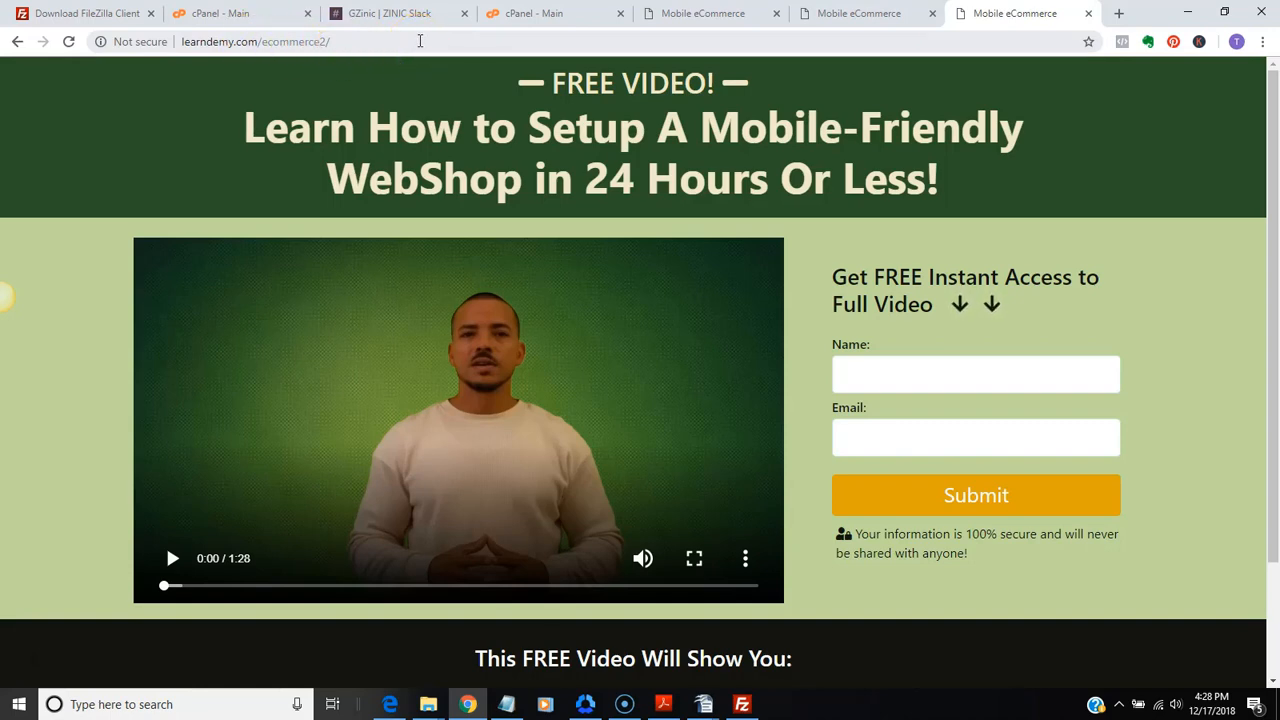
left_click(419, 41)
left_click(419, 41)
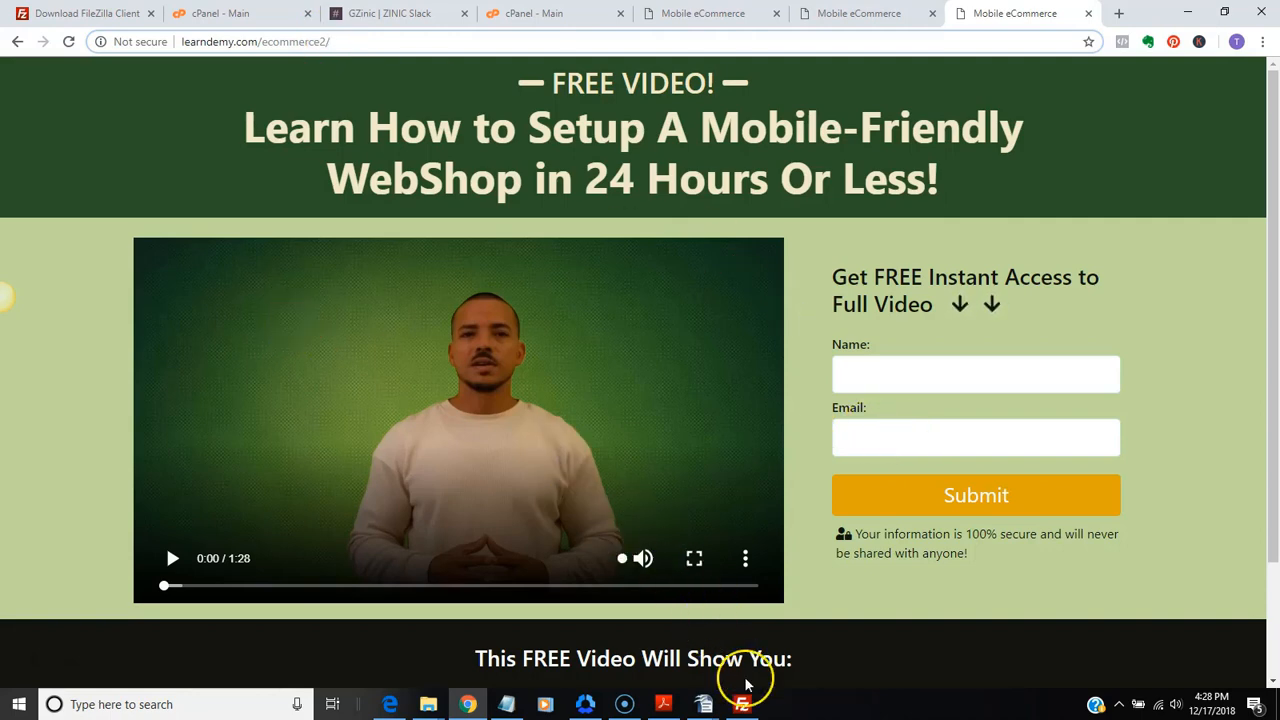
left_click(743, 705)
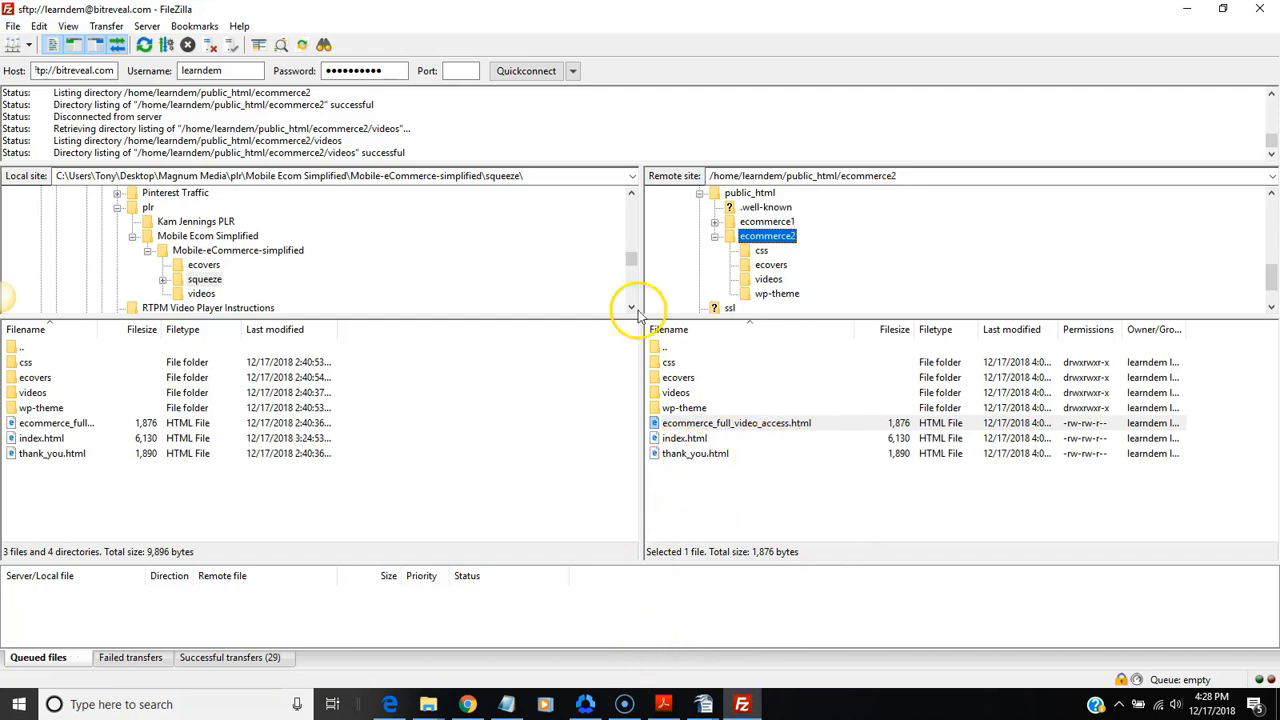
left_click(467, 704)
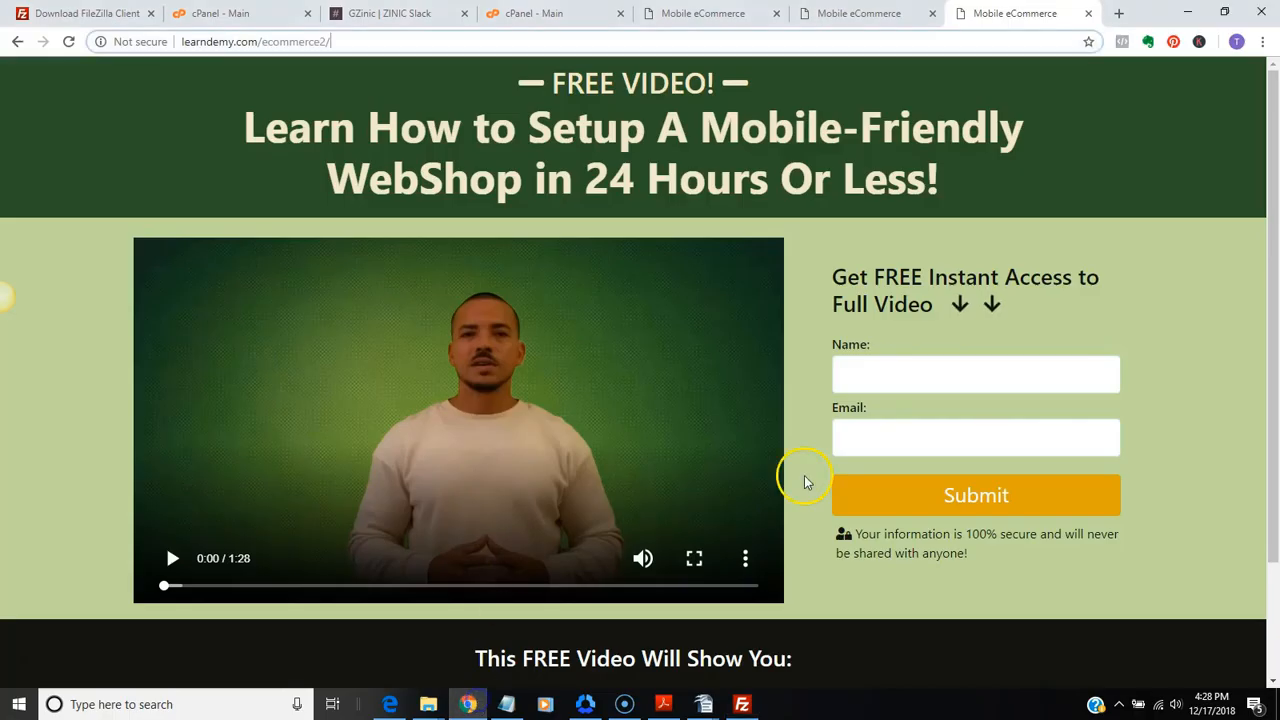